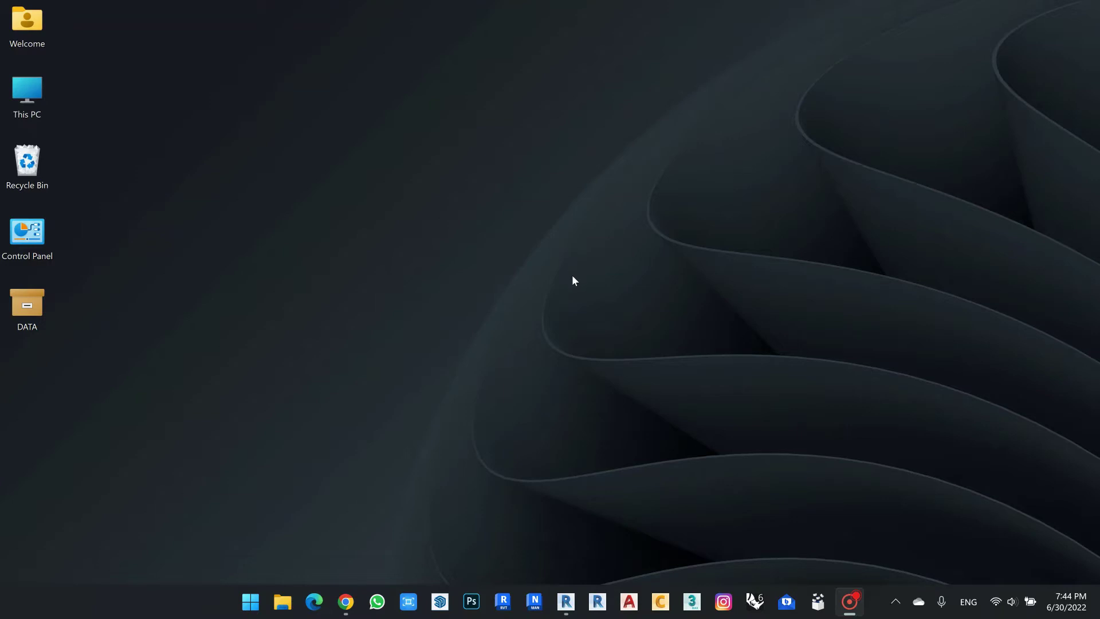
# Switch to Revit and examine the bathroom area in Section 2 and in the Level 1 floor plan.
pyautogui.click(565, 601)
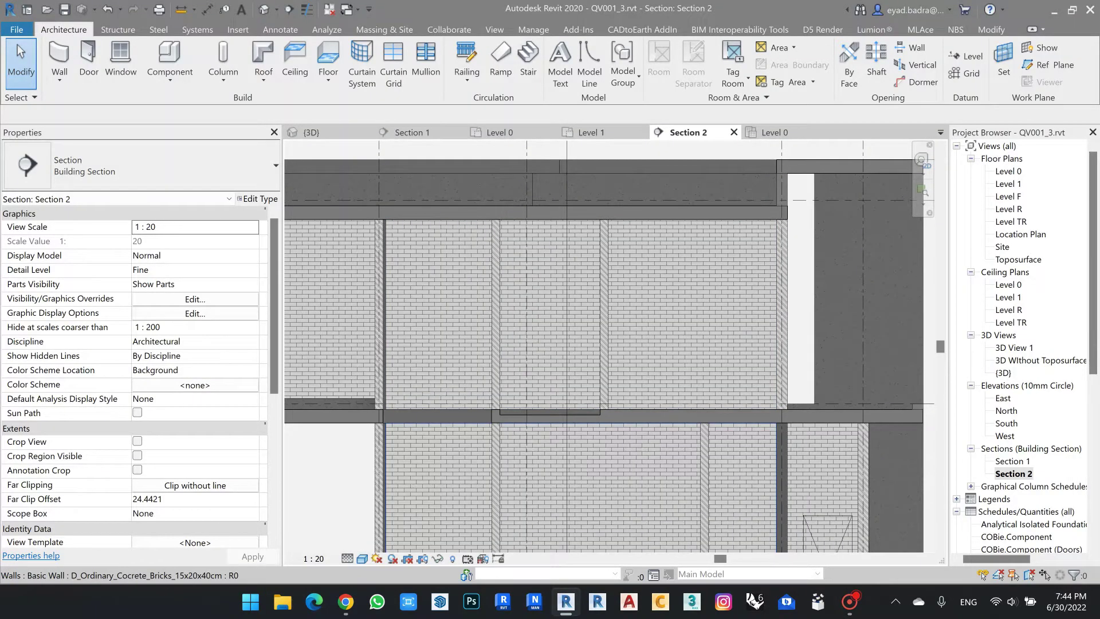
pyautogui.scroll(1, 629, 516)
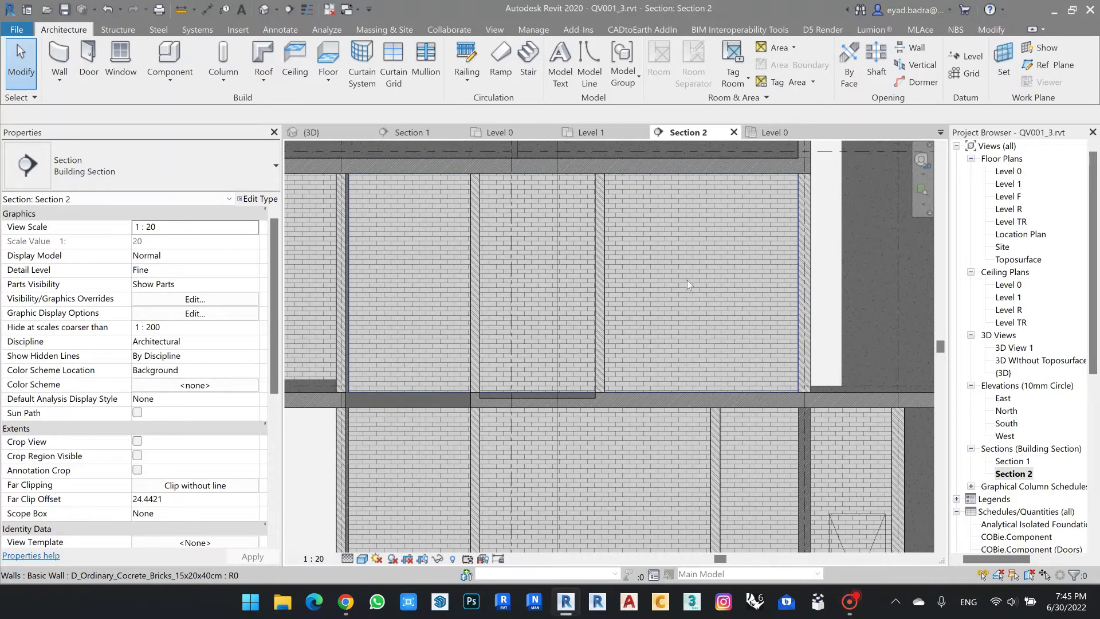
pyautogui.scroll(3, 686, 280)
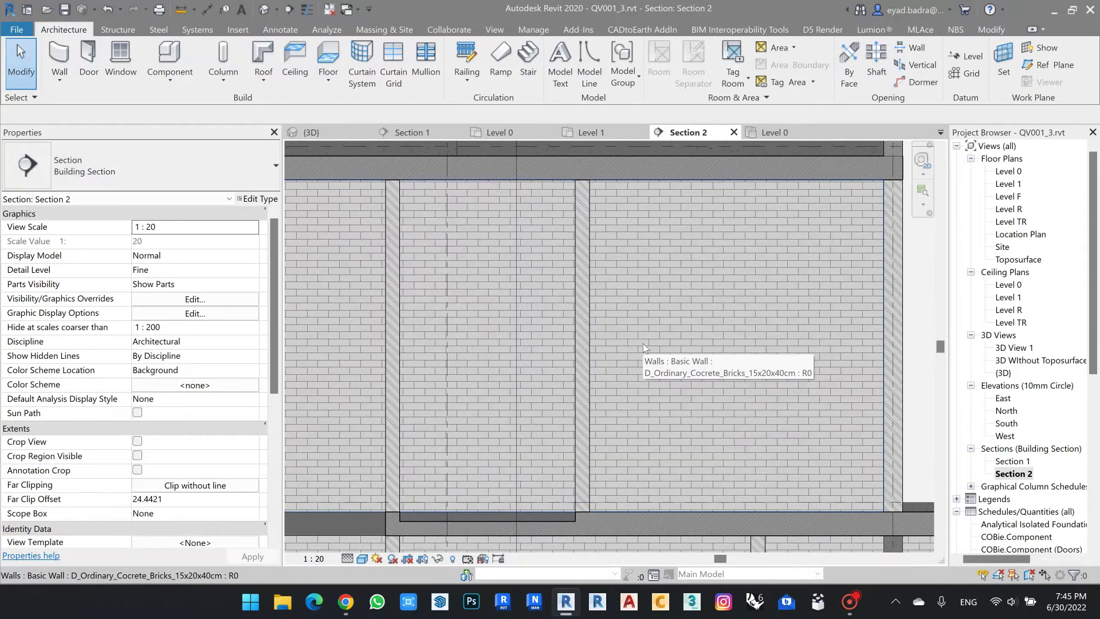
pyautogui.scroll(-2, 643, 343)
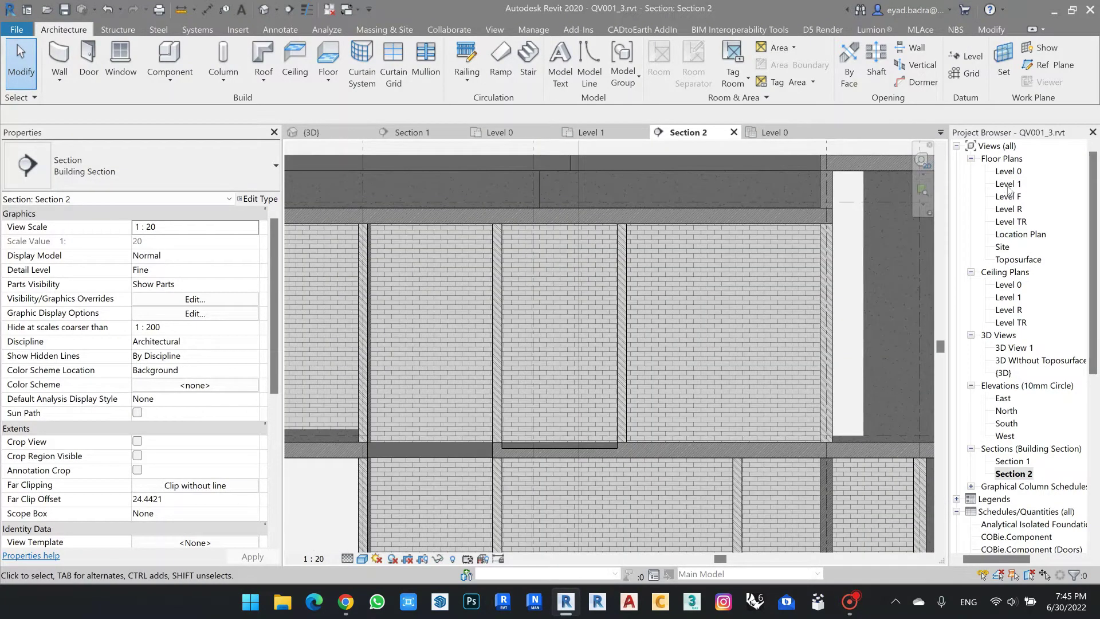
pyautogui.doubleClick(1007, 184)
pyautogui.scroll(4, 673, 298)
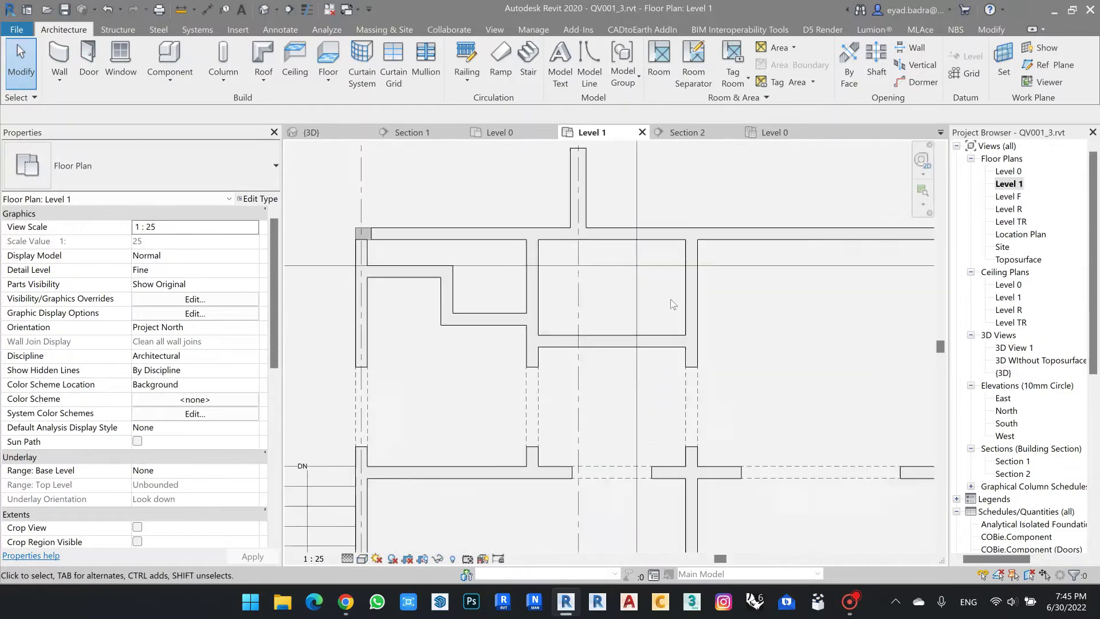
pyautogui.scroll(2, 665, 294)
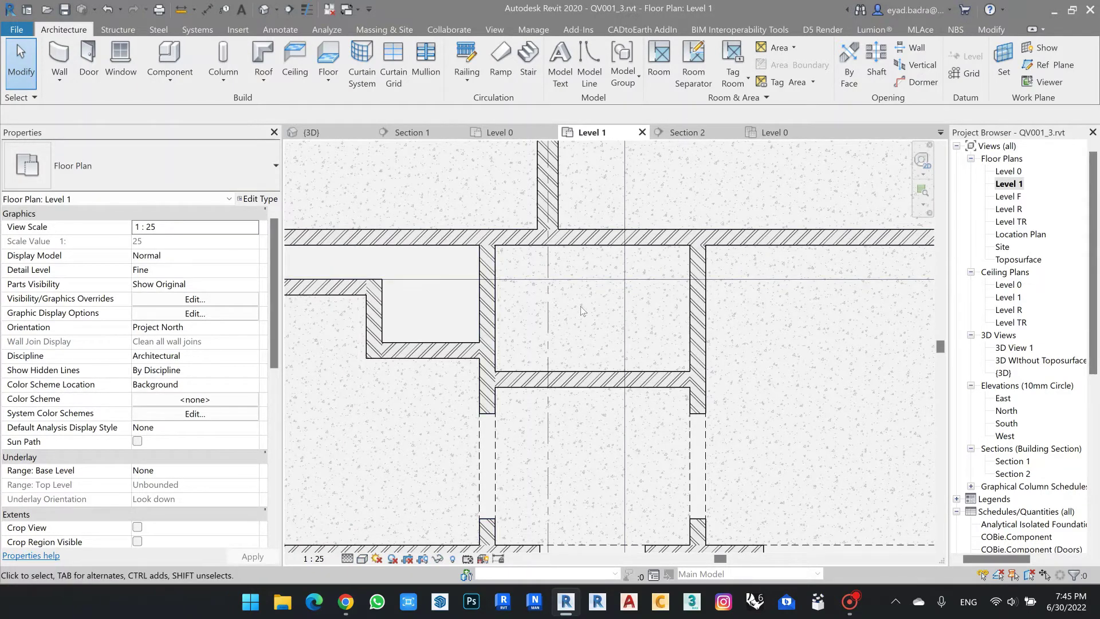
pyautogui.scroll(1, 583, 311)
pyautogui.scroll(1, 574, 315)
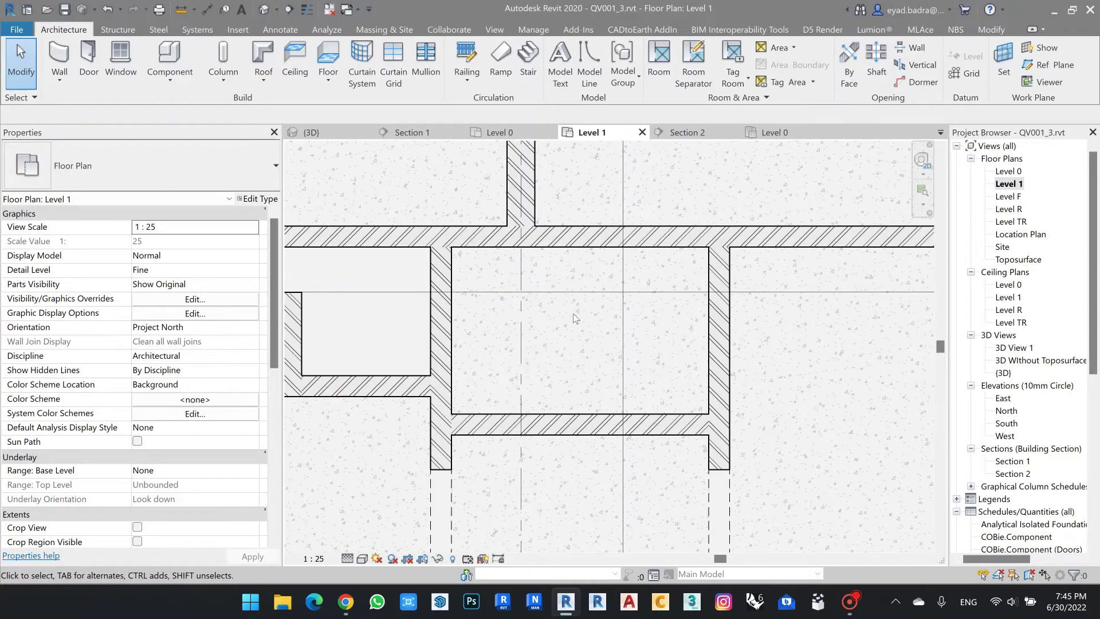
# Reopen Section 2 and inspect the properties of the brick walls around the recessed slab on both floors.
pyautogui.doubleClick(1012, 473)
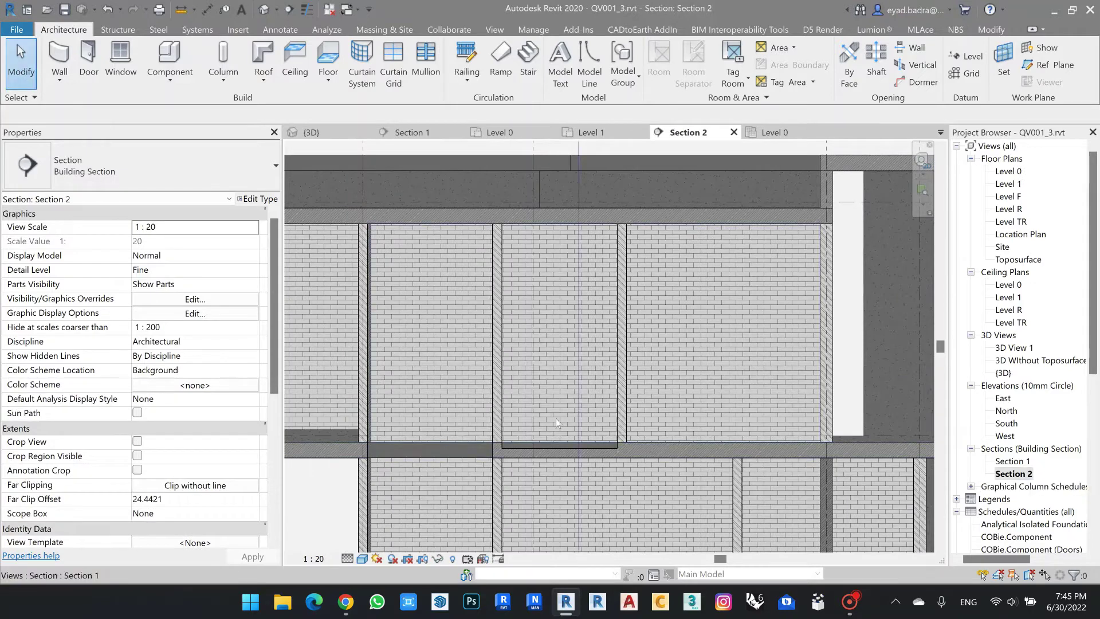
pyautogui.scroll(4, 555, 419)
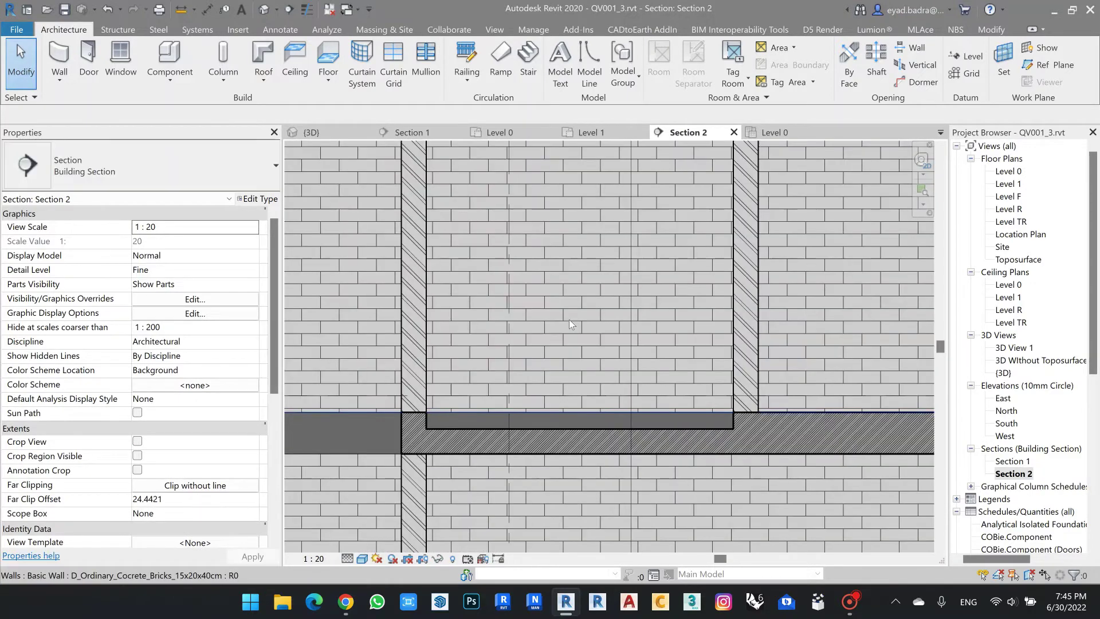
pyautogui.scroll(-1, 570, 324)
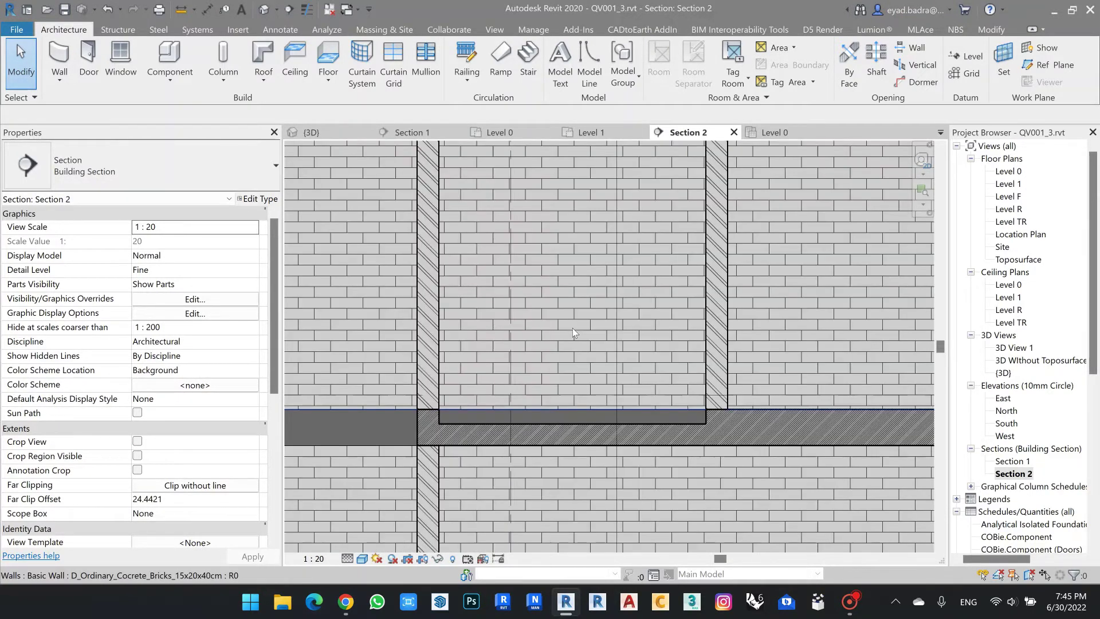
pyautogui.click(430, 316)
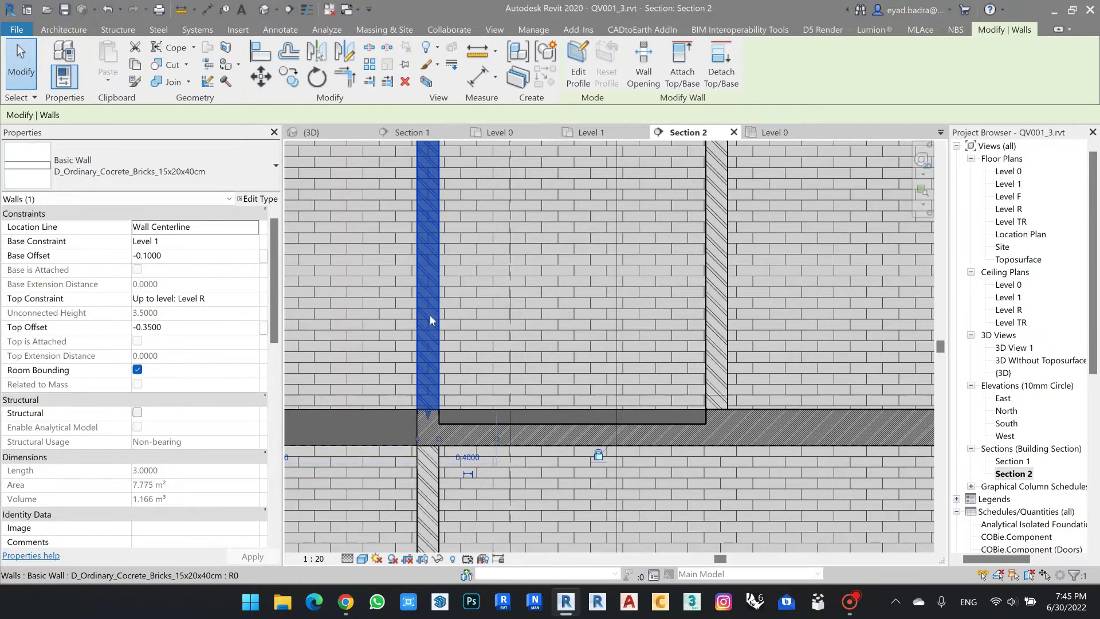
pyautogui.click(573, 355)
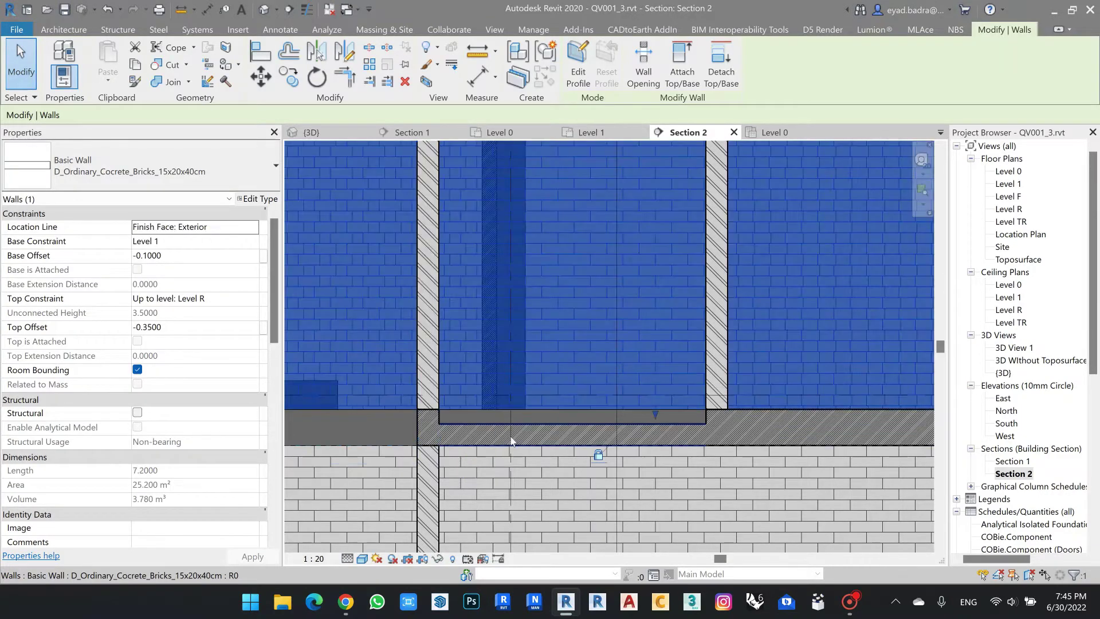
pyautogui.click(546, 474)
pyautogui.scroll(1, 682, 366)
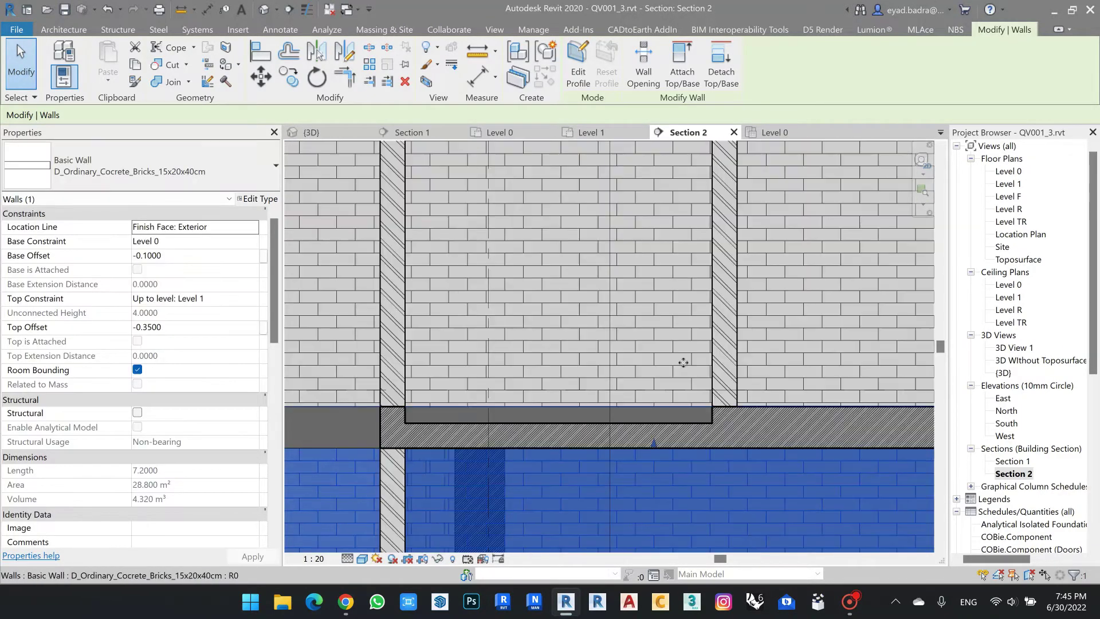
pyautogui.click(683, 362)
pyautogui.press('Escape')
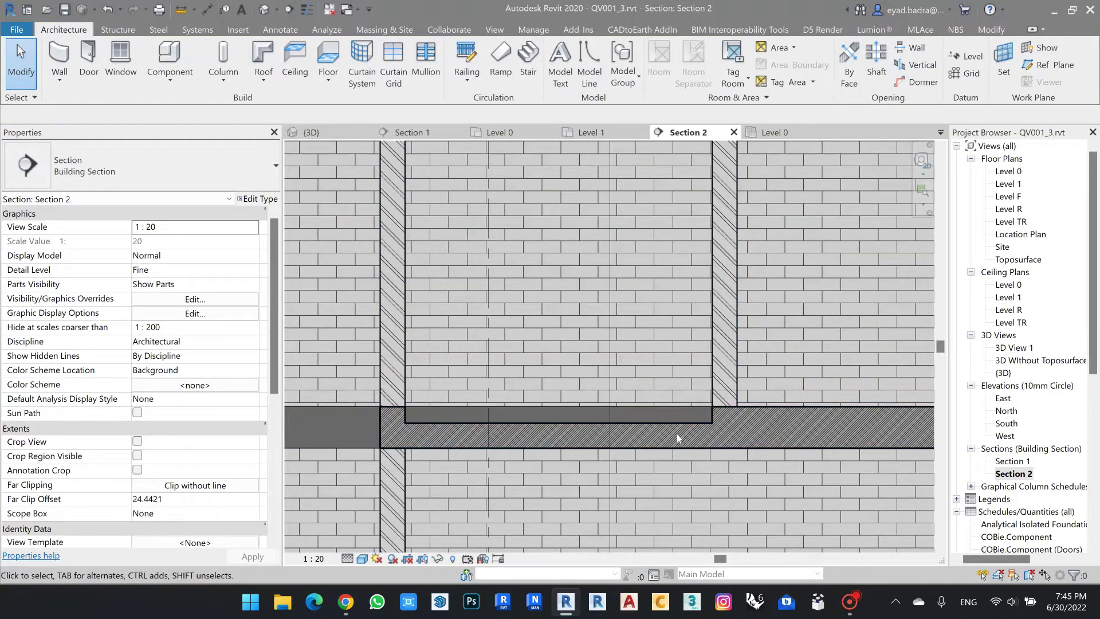
# Examine the recessed Level 1 slab and its junctions with the adjoining brick walls in Section 2.
pyautogui.scroll(1, 696, 414)
pyautogui.scroll(-1, 688, 411)
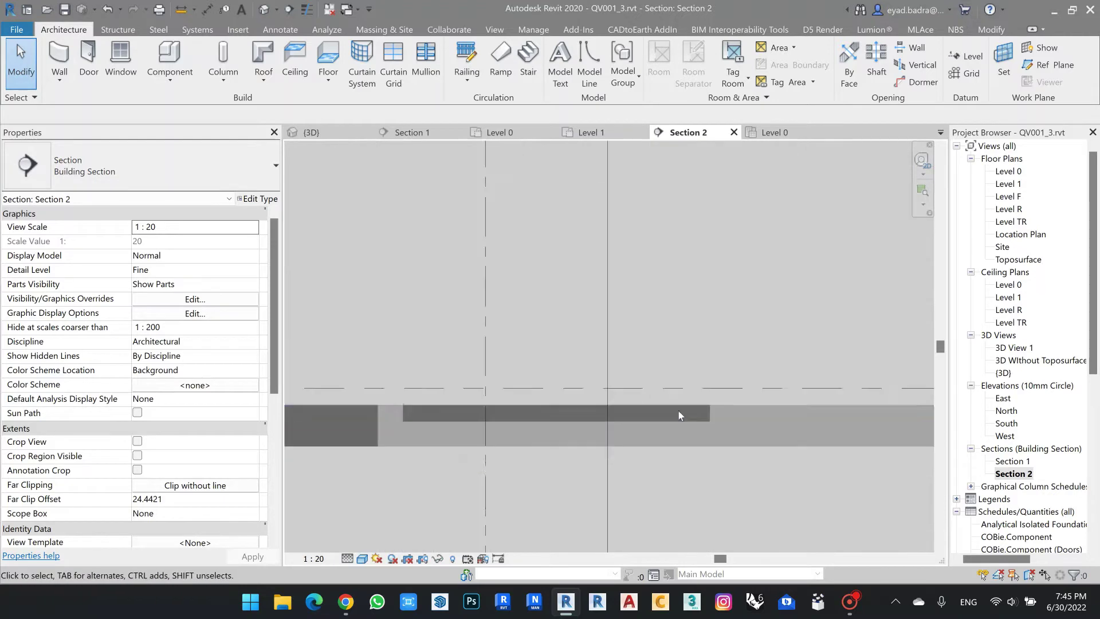
pyautogui.scroll(-1, 680, 411)
pyautogui.moveTo(650, 374); pyautogui.dragTo(651, 383, button='middle')
pyautogui.scroll(1, 651, 383)
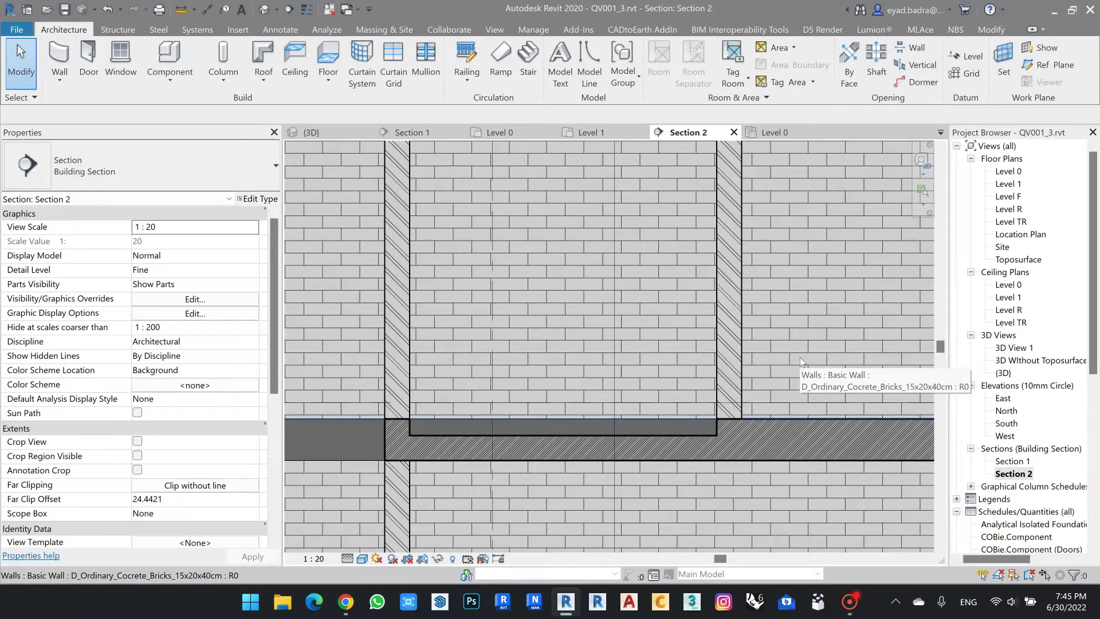
pyautogui.scroll(5, 657, 377)
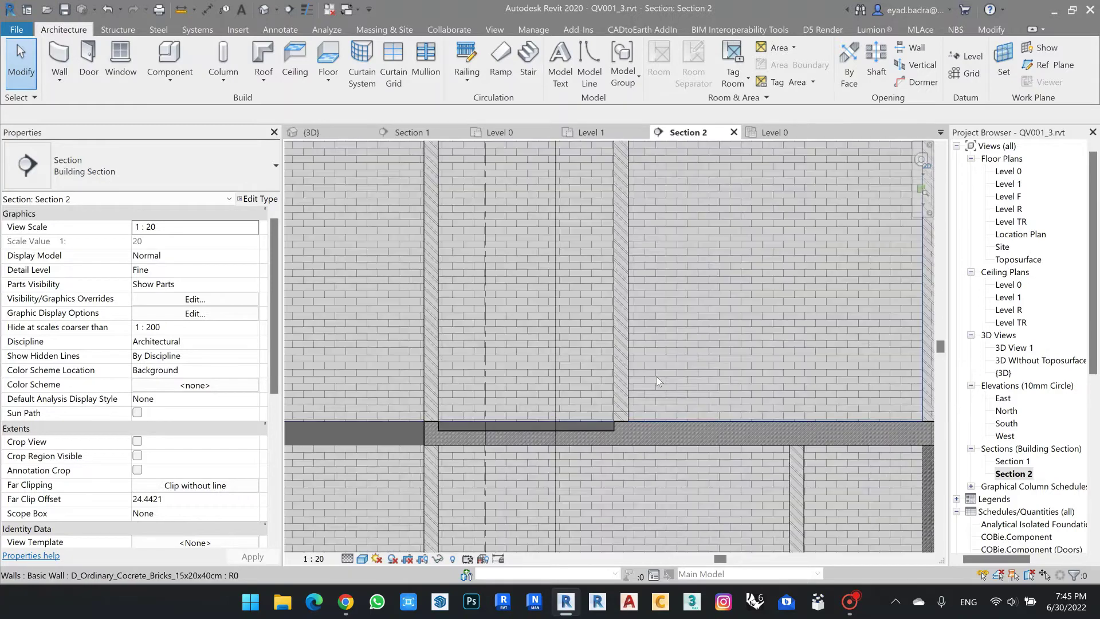
pyautogui.scroll(1, 623, 411)
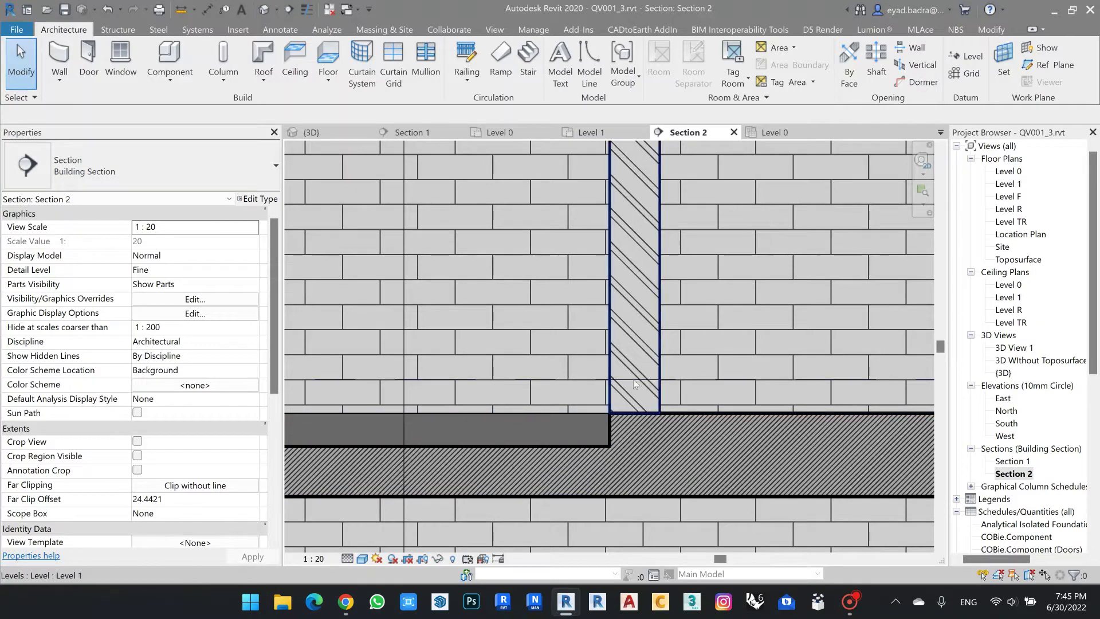
pyautogui.scroll(-4, 562, 361)
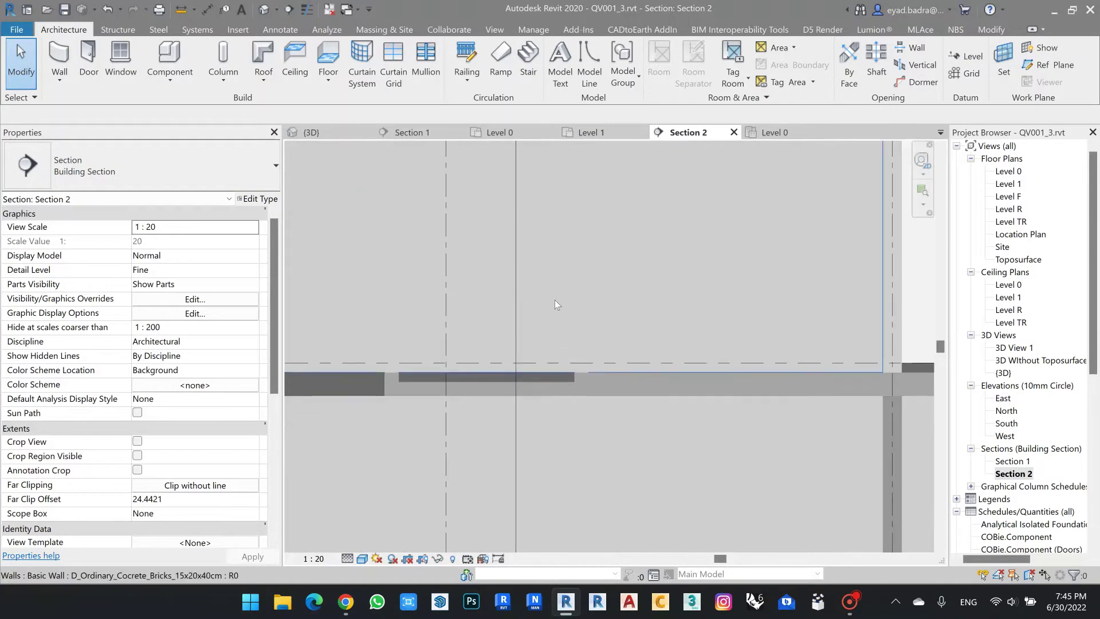
pyautogui.moveTo(557, 316); pyautogui.dragTo(580, 372, button='middle')
pyautogui.scroll(4, 580, 372)
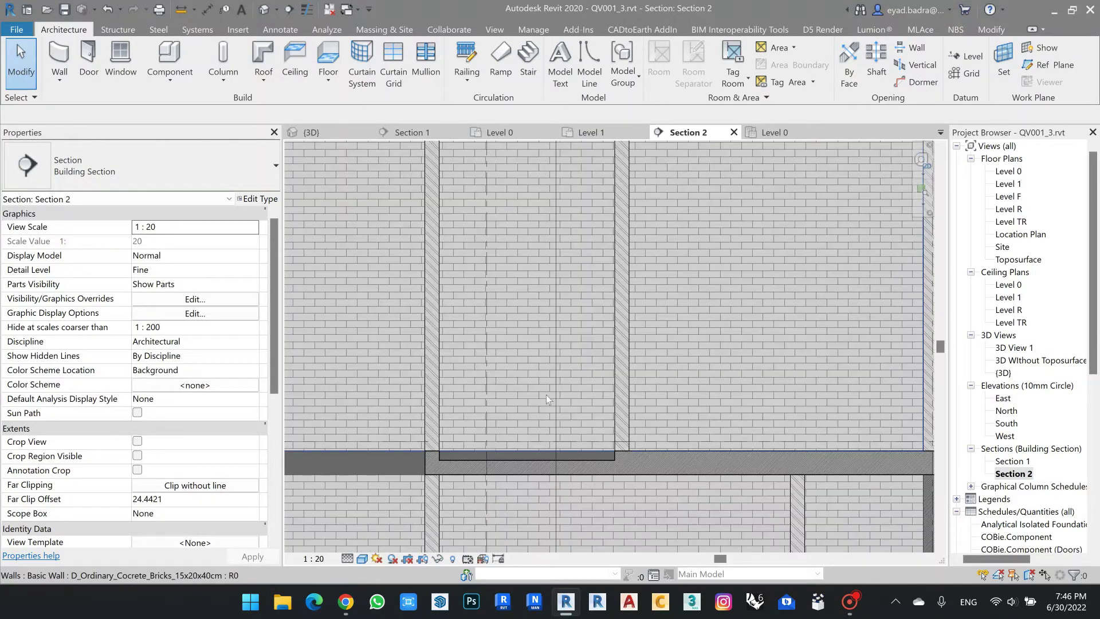
pyautogui.scroll(-2, 545, 395)
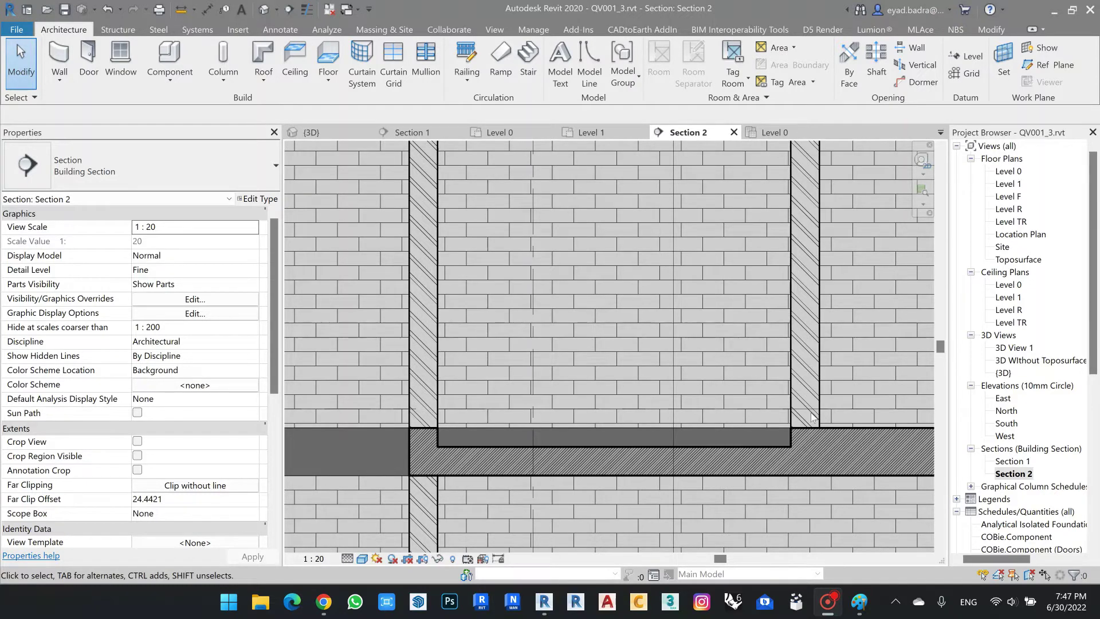
# Switch to Paint and sketch an L-shaped wall-and-floor corner with two angled layer lines running down the wall onto the floor.
pyautogui.click(866, 606)
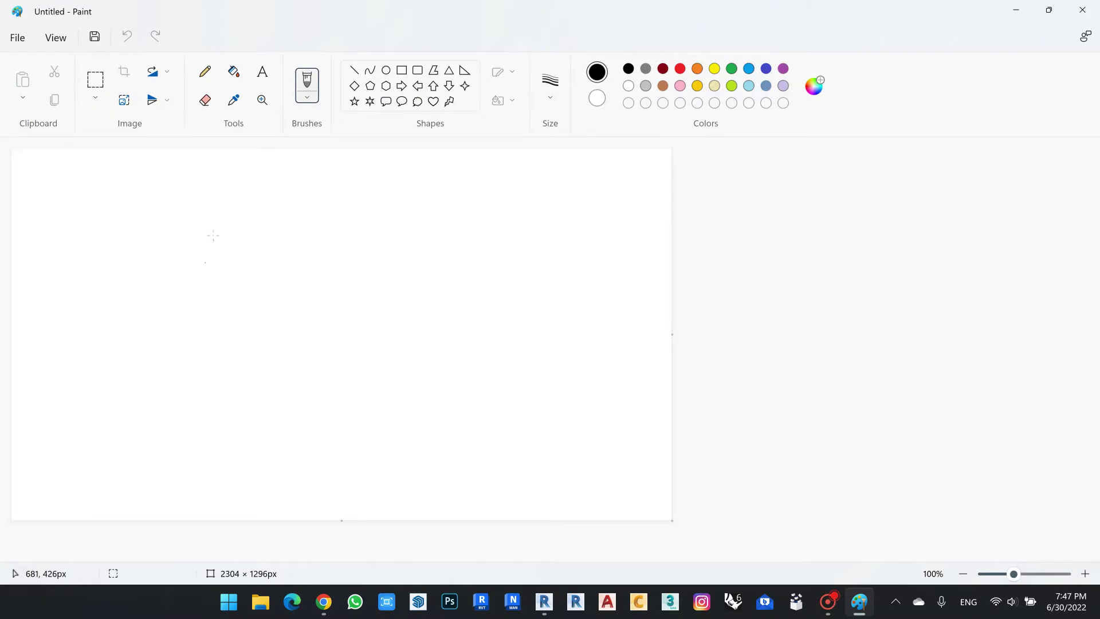
pyautogui.moveTo(208, 225)
pyautogui.mouseDown()
pyautogui.moveTo(204, 428)
pyautogui.moveTo(363, 438)
pyautogui.moveTo(507, 425)
pyautogui.mouseUp()
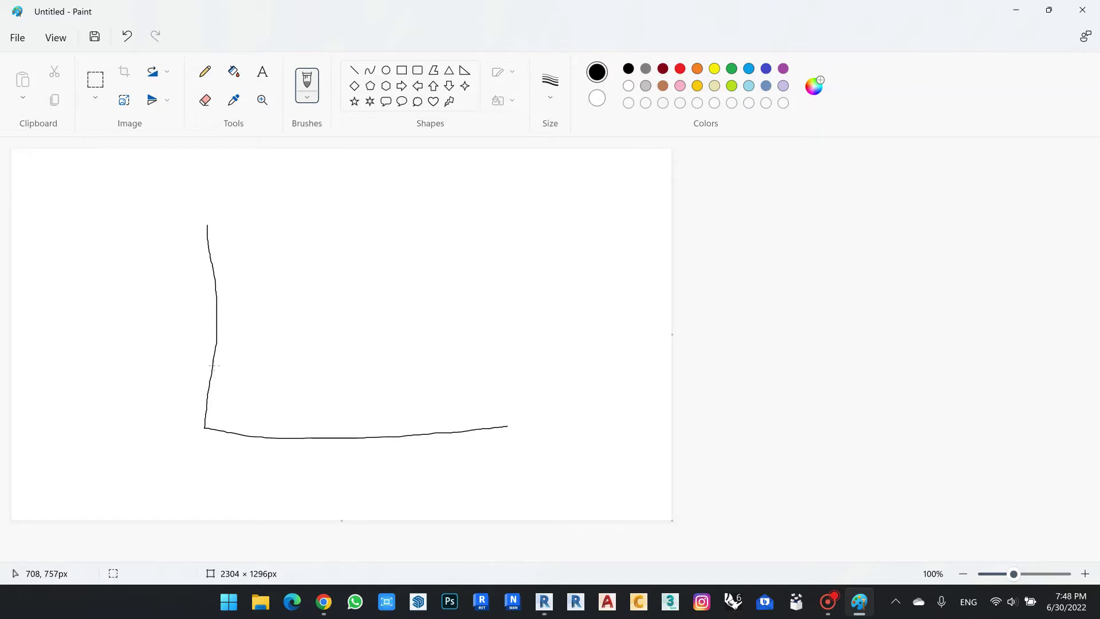
pyautogui.moveTo(212, 370)
pyautogui.mouseDown()
pyautogui.moveTo(238, 427)
pyautogui.moveTo(291, 429)
pyautogui.mouseUp()
pyautogui.moveTo(217, 331)
pyautogui.mouseDown()
pyautogui.moveTo(233, 403)
pyautogui.moveTo(256, 424)
pyautogui.moveTo(293, 424)
pyautogui.mouseUp()
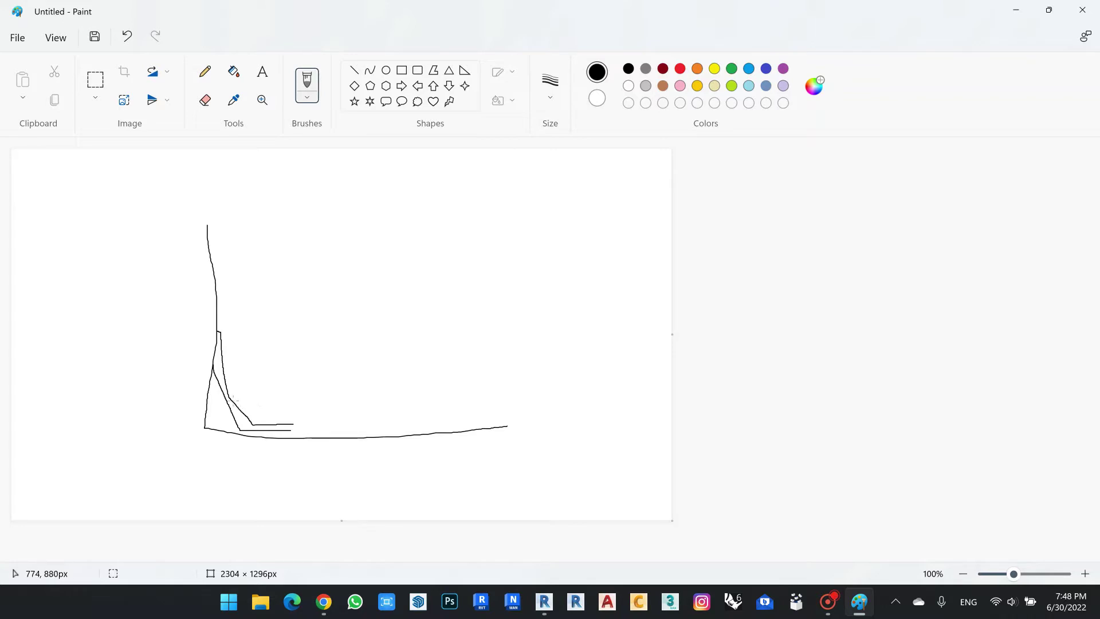
# Add four horizontal floor-layer lines and two nearly vertical wall-layer lines inside the sketched corner.
pyautogui.moveTo(234, 399); pyautogui.dragTo(359, 399)
pyautogui.moveTo(224, 377); pyautogui.dragTo(348, 376)
pyautogui.moveTo(223, 369); pyautogui.dragTo(348, 367)
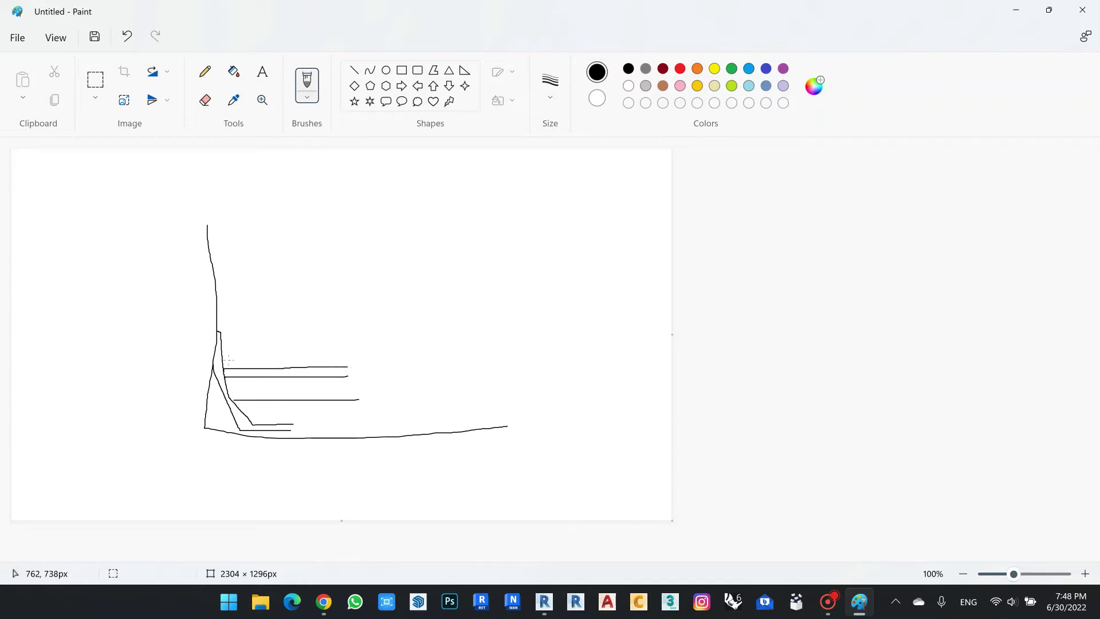
pyautogui.moveTo(223, 362); pyautogui.dragTo(315, 360)
pyautogui.moveTo(225, 276); pyautogui.dragTo(235, 365)
pyautogui.moveTo(232, 273); pyautogui.dragTo(245, 362)
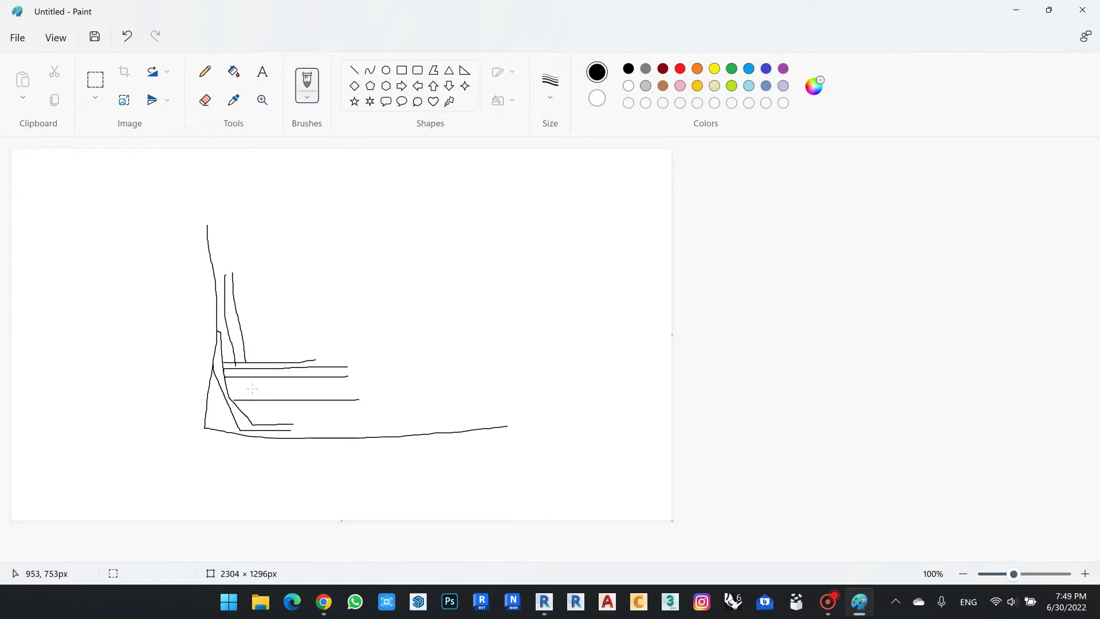
# Switch back to Revit and start an in-place model in the Floors category named Bathroom_Mortar_slope.
pyautogui.click(1018, 11)
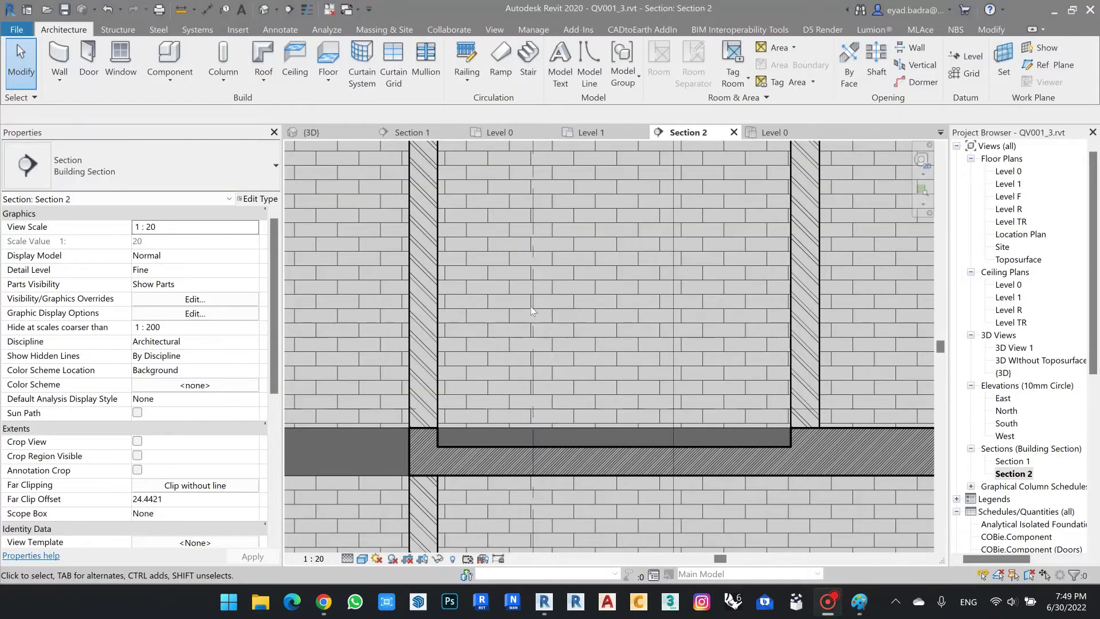
pyautogui.scroll(-1, 531, 306)
pyautogui.scroll(1, 584, 318)
pyautogui.moveTo(640, 340); pyautogui.dragTo(556, 305, button='middle')
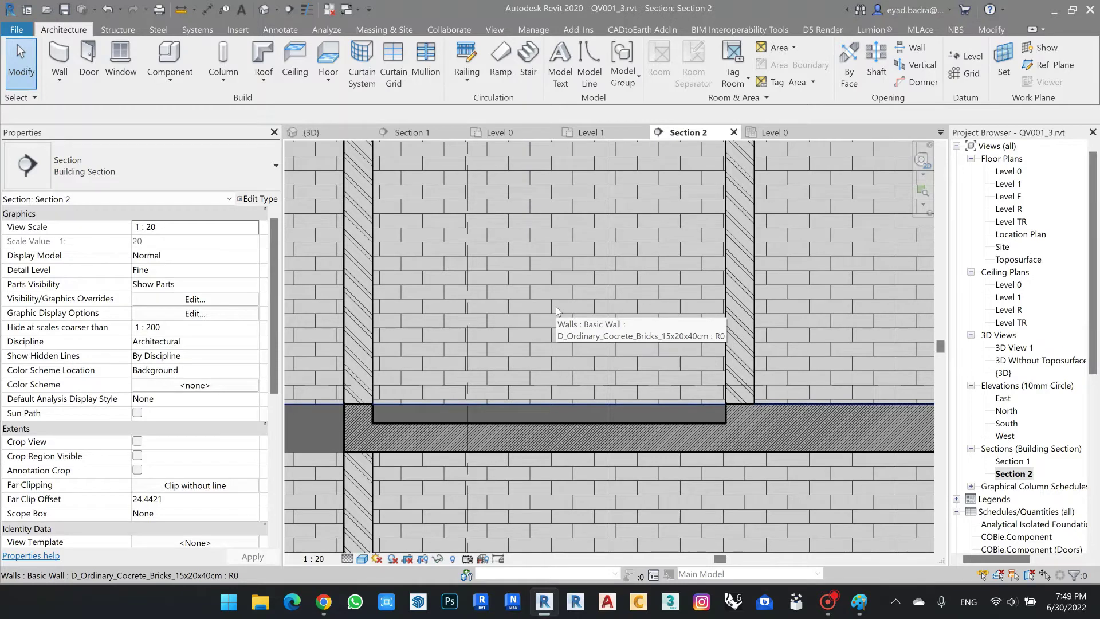
pyautogui.moveTo(563, 359); pyautogui.dragTo(546, 352, button='middle')
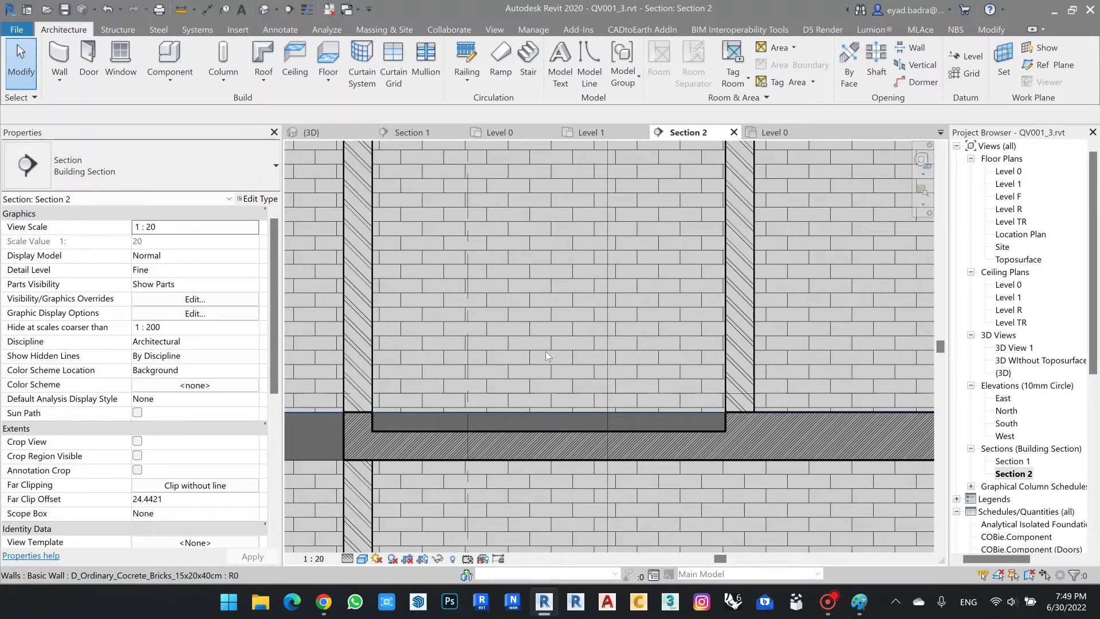
pyautogui.scroll(2, 386, 431)
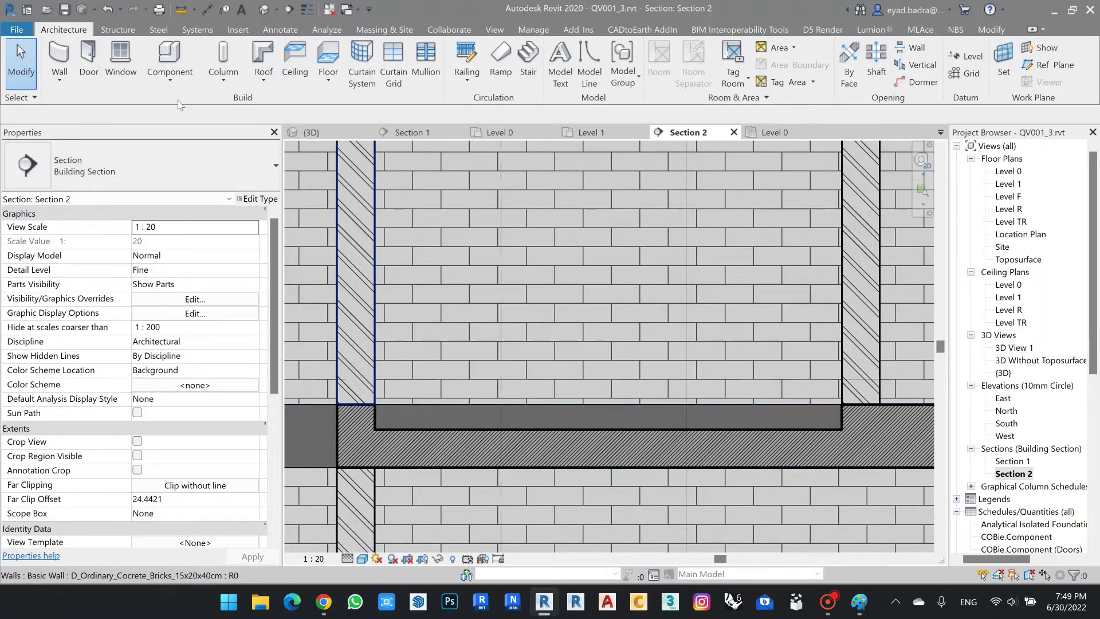
pyautogui.click(170, 80)
pyautogui.click(148, 137)
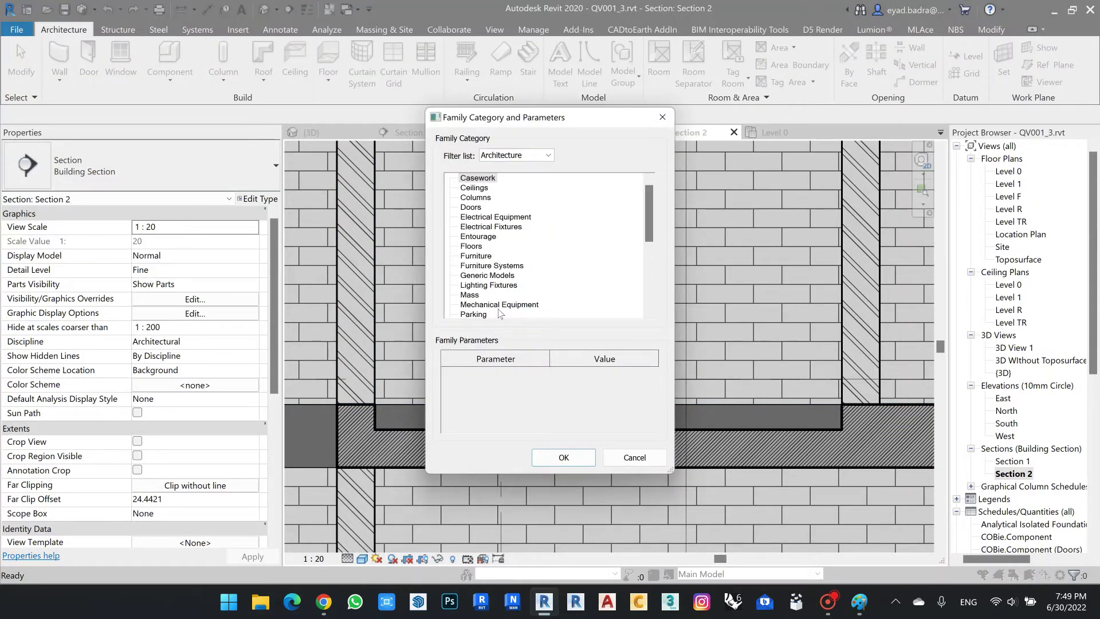
pyautogui.click(476, 246)
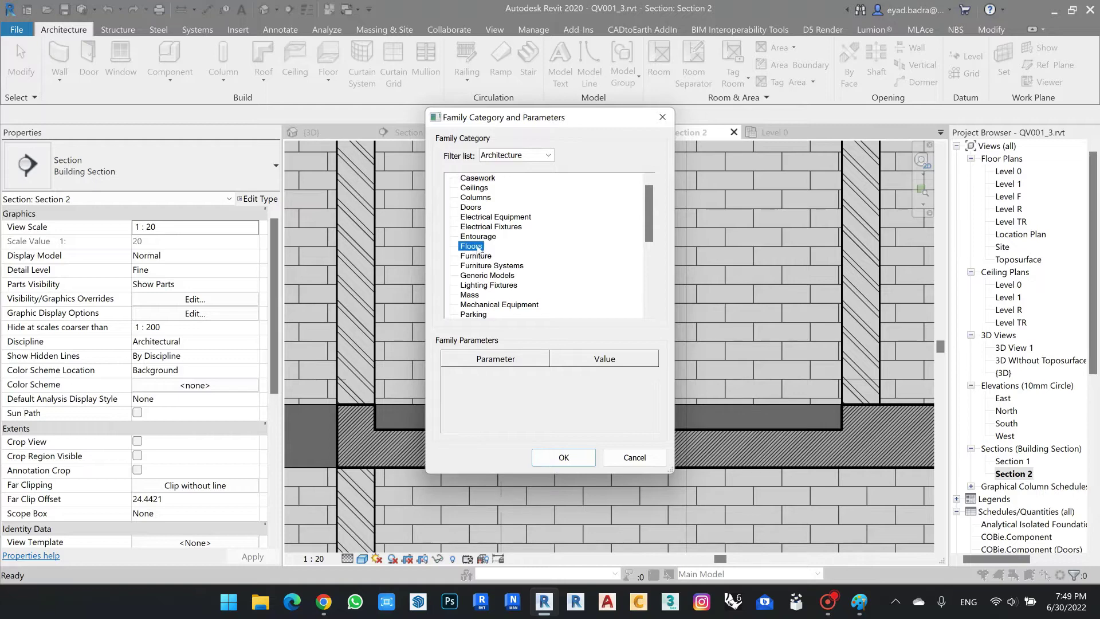
pyautogui.click(551, 456)
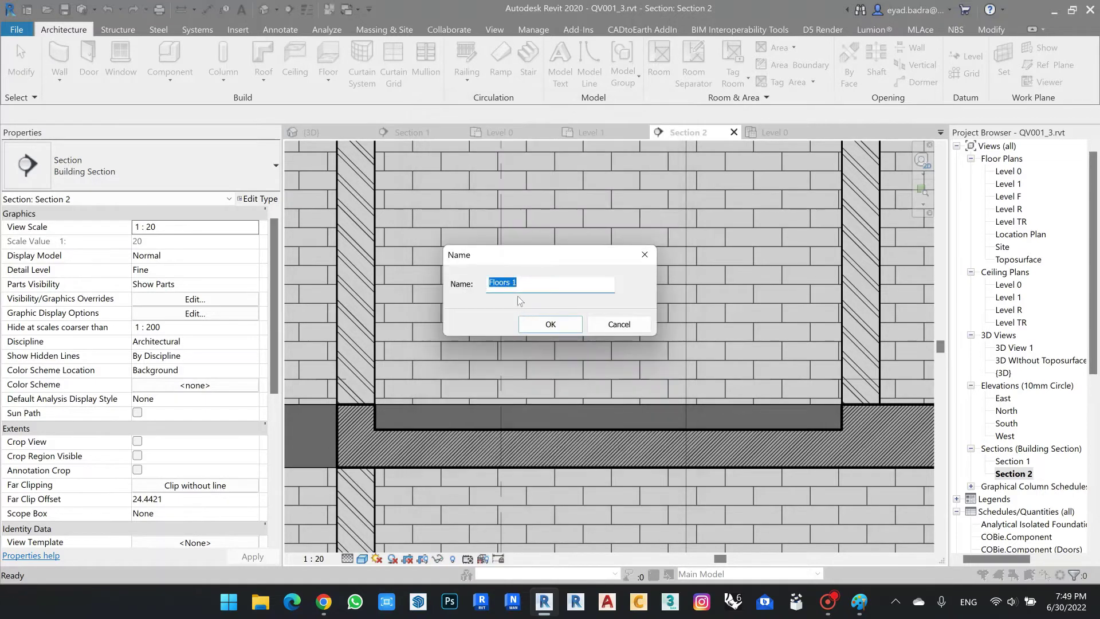
pyautogui.moveTo(498, 282); pyautogui.dragTo(486, 287)
pyautogui.write('Bathroom_Mortar_slope')
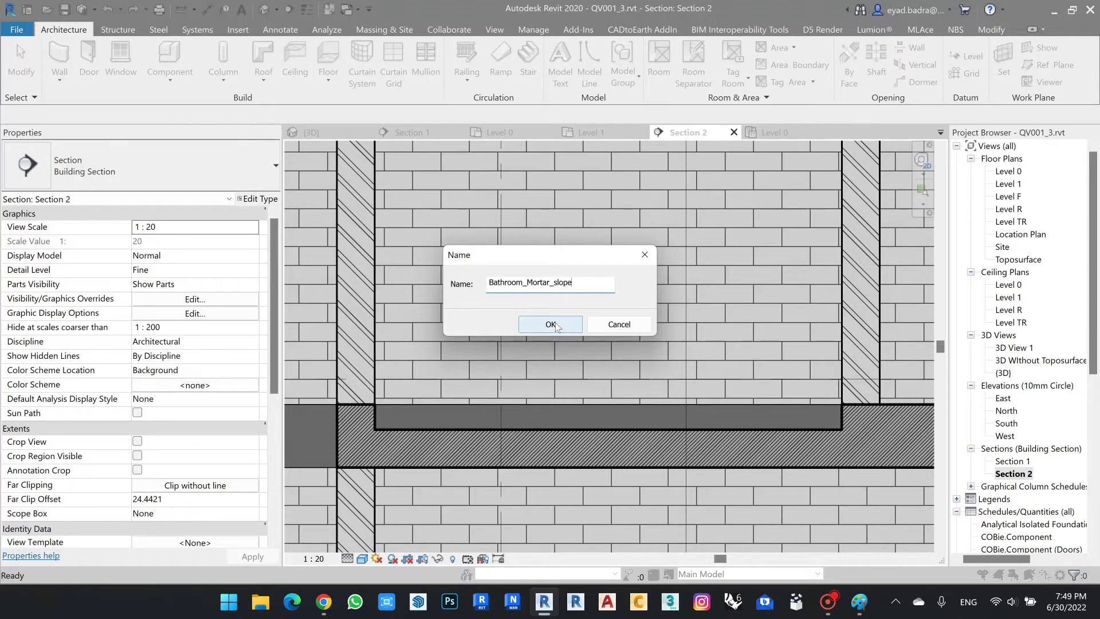
pyautogui.click(550, 324)
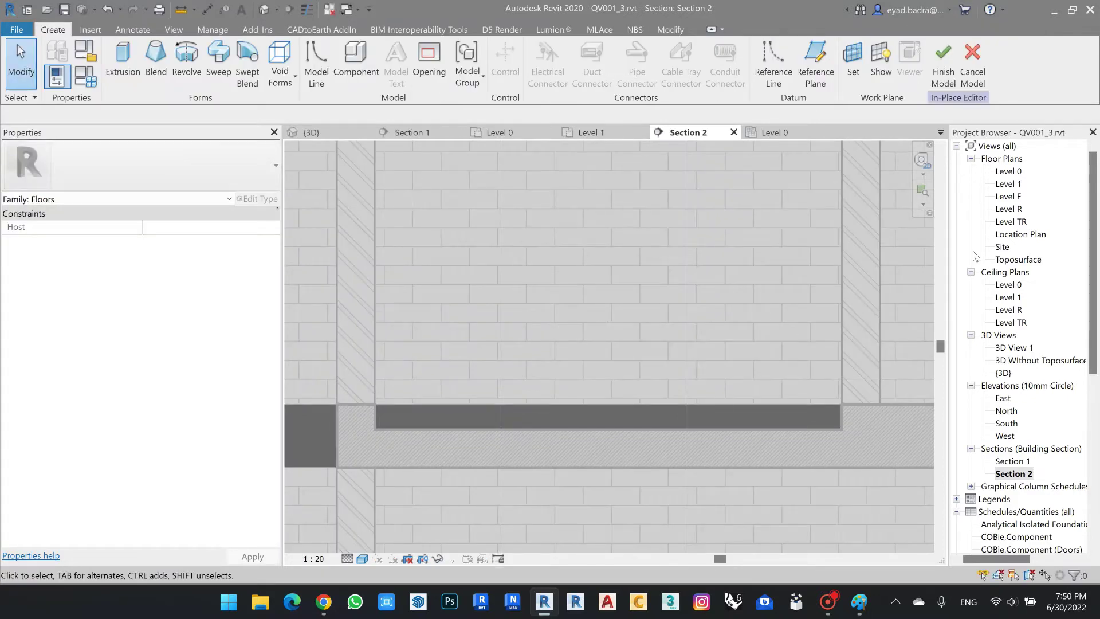
# Start a sweep in the Level 1 floor plan and sketch its rectangular path along the inner faces of the bathroom walls.
pyautogui.doubleClick(1012, 184)
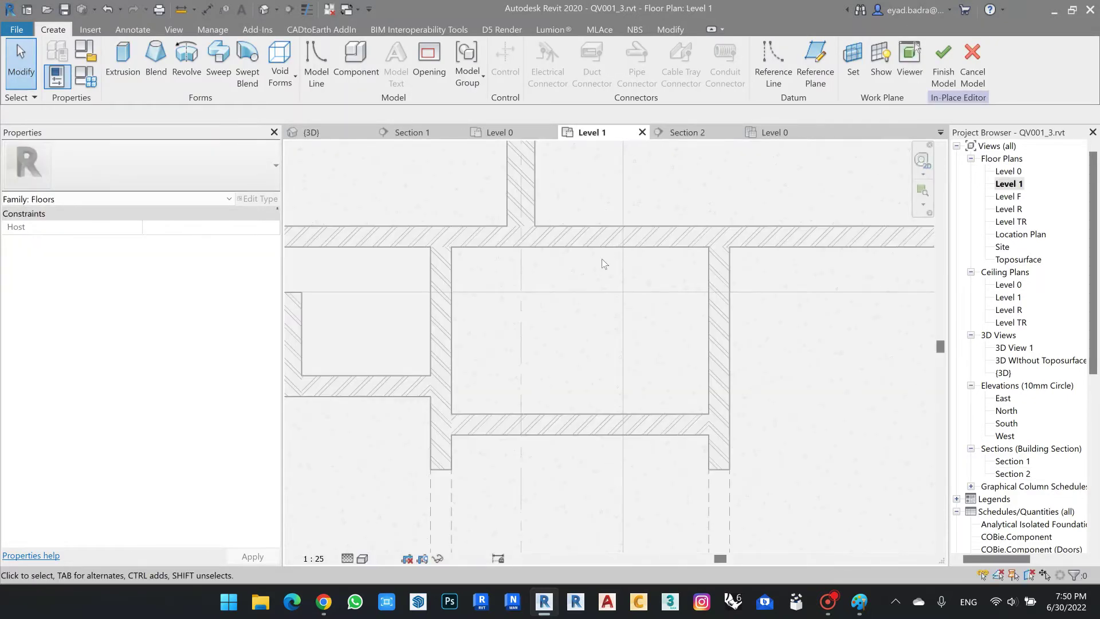
pyautogui.moveTo(603, 263); pyautogui.dragTo(552, 276, button='middle')
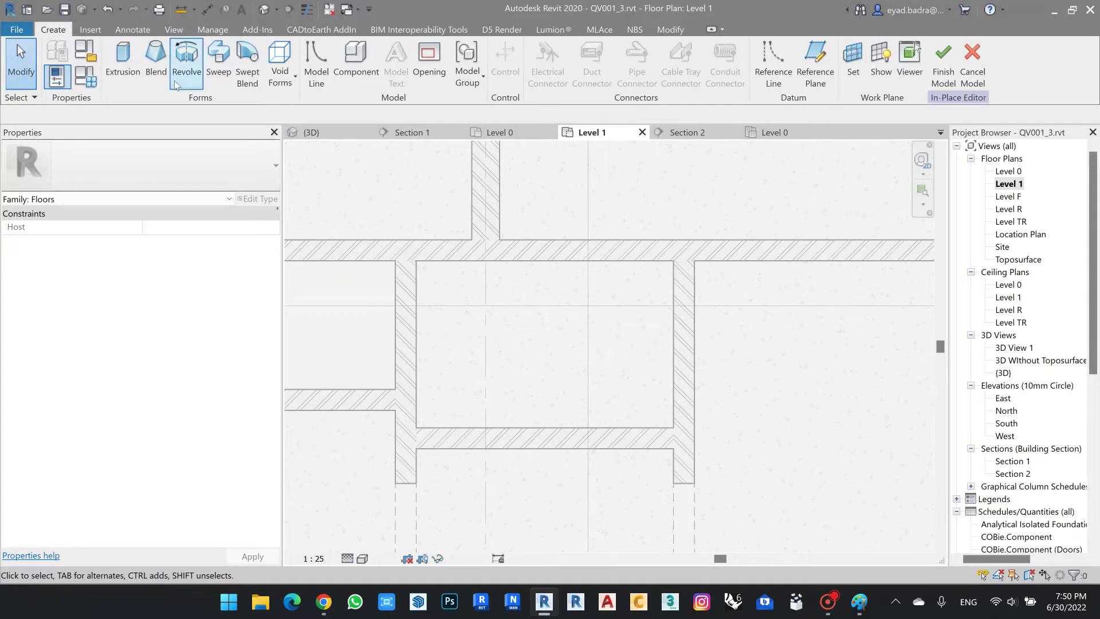
pyautogui.click(219, 62)
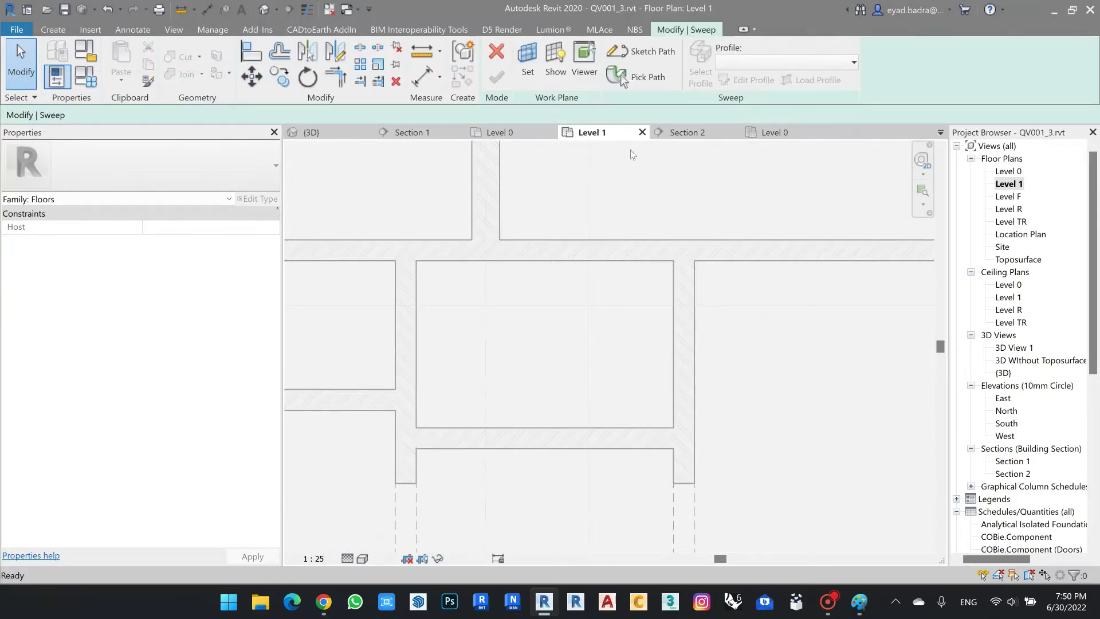
pyautogui.click(641, 51)
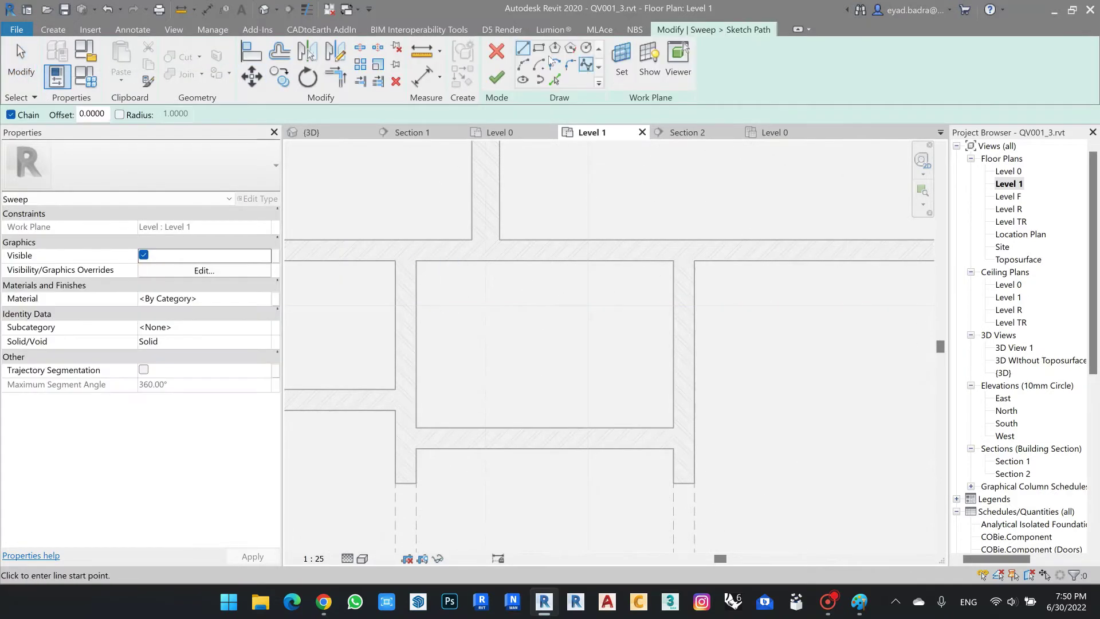
pyautogui.click(539, 47)
pyautogui.click(416, 262)
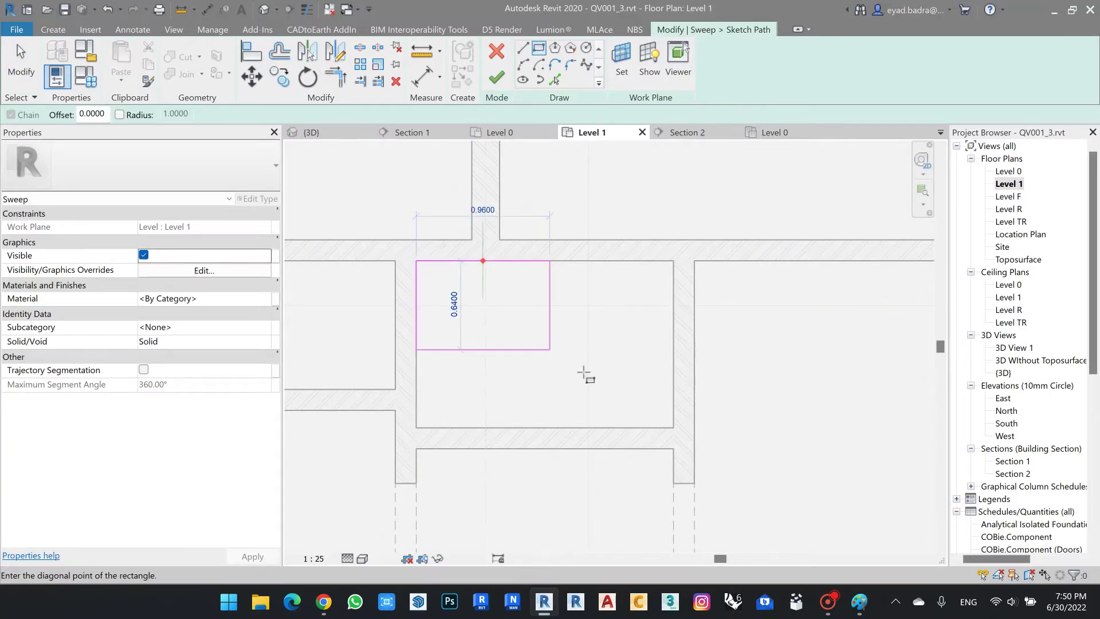
pyautogui.click(673, 427)
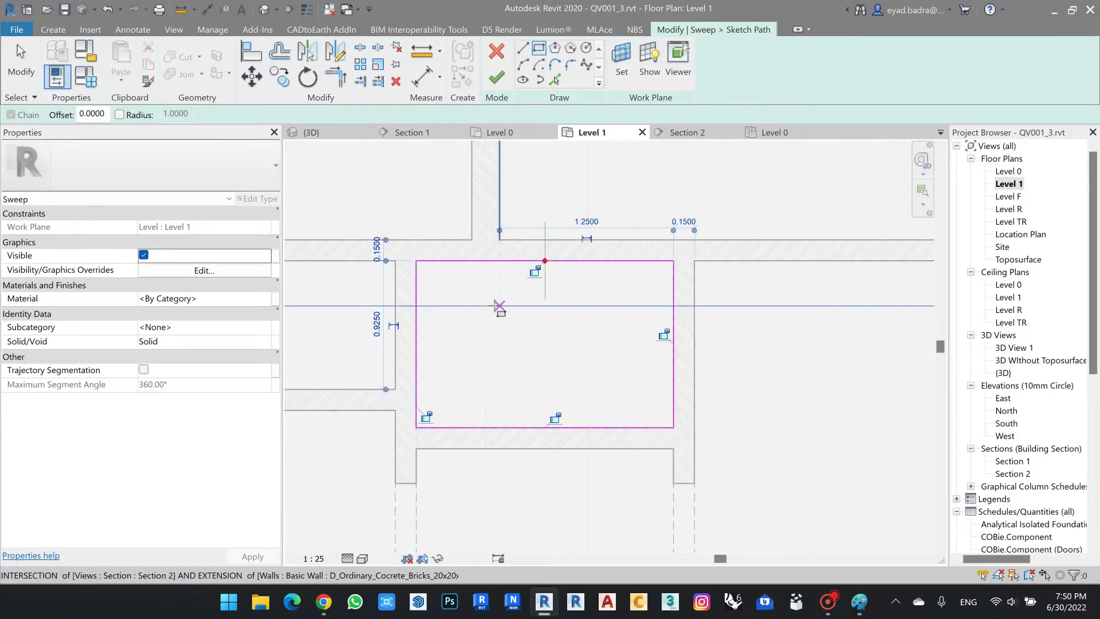
# Check the sweep path's position above the recessed slab in Section 2 and finish the path sketch.
pyautogui.click(1013, 473)
pyautogui.doubleClick(1013, 473)
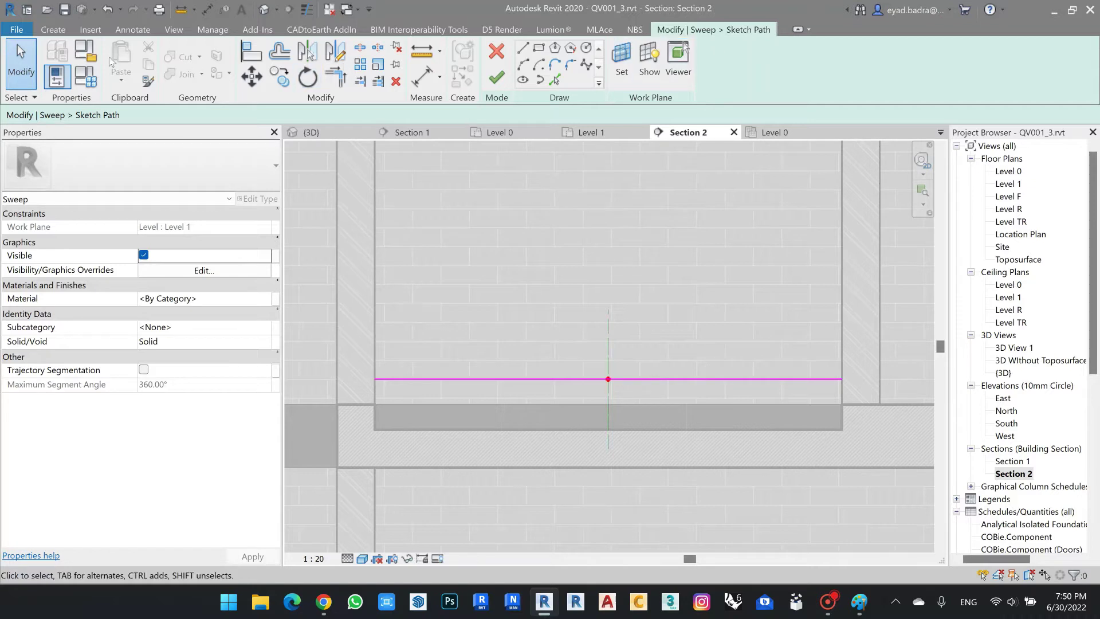
pyautogui.click(61, 31)
pyautogui.click(722, 30)
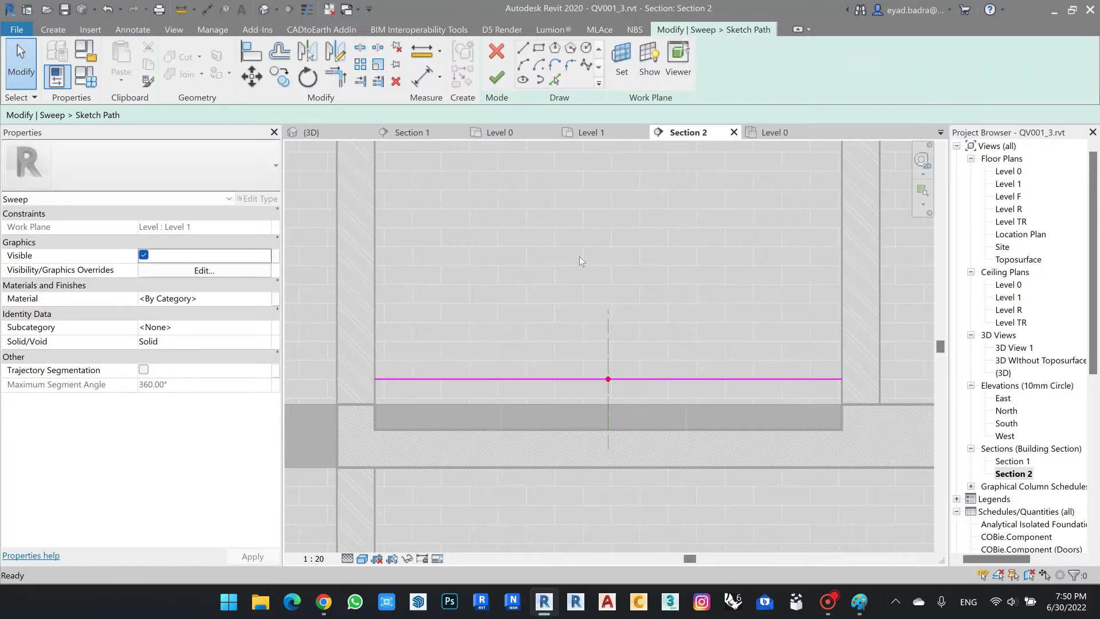
pyautogui.click(529, 380)
pyautogui.click(623, 379)
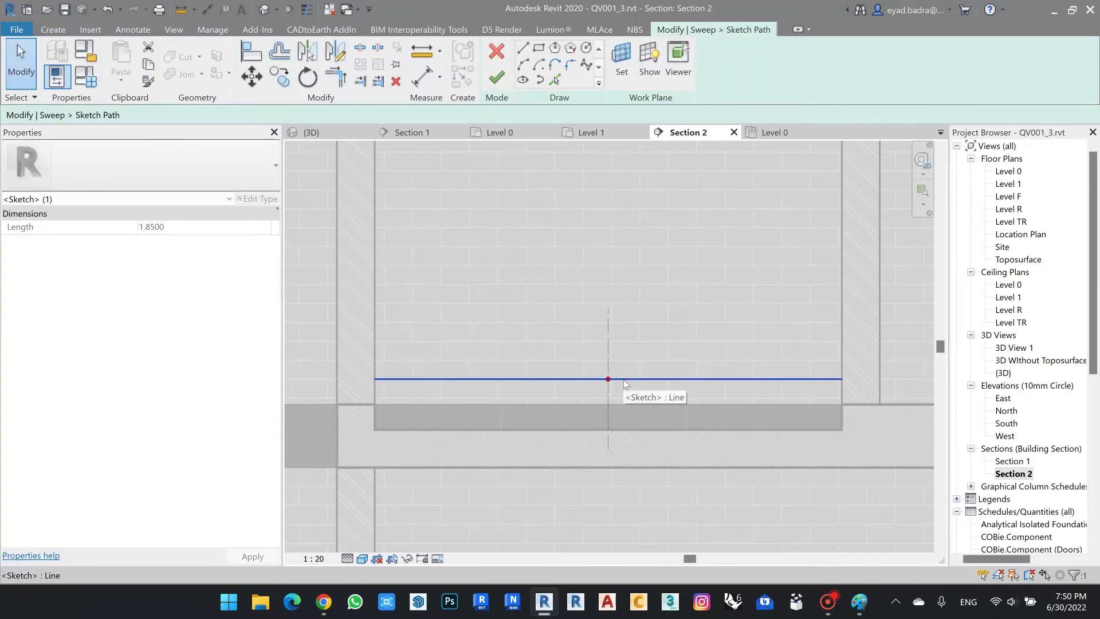
pyautogui.click(664, 337)
pyautogui.click(494, 79)
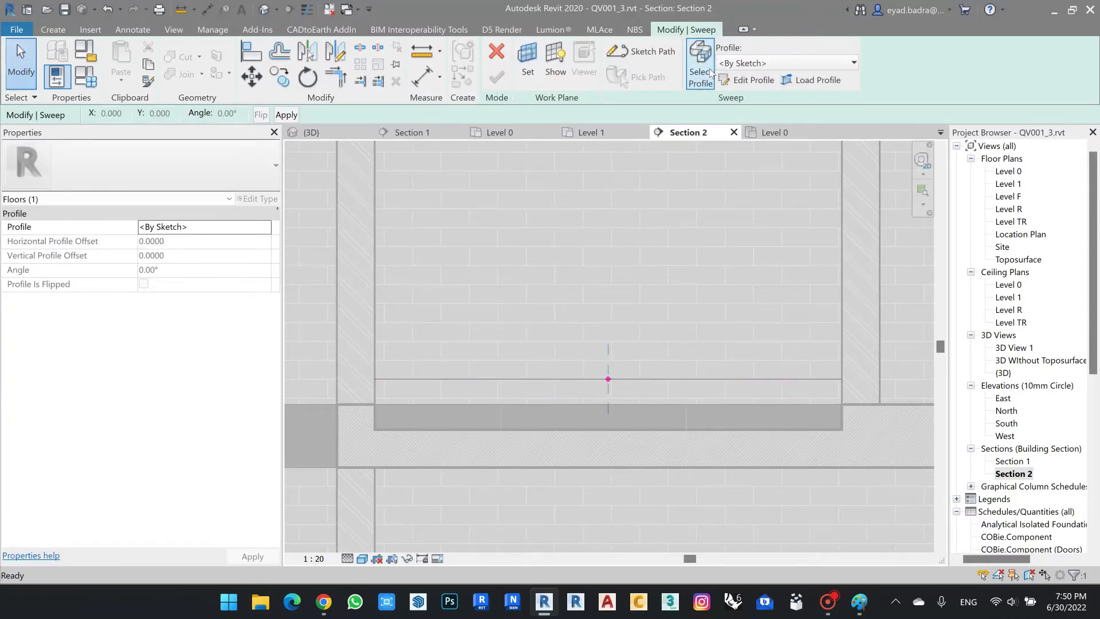
# Assign the MORTAR BATHROOM_16.5cm profile to the sweep and show it at the wall corner in Section 1.
pyautogui.click(761, 64)
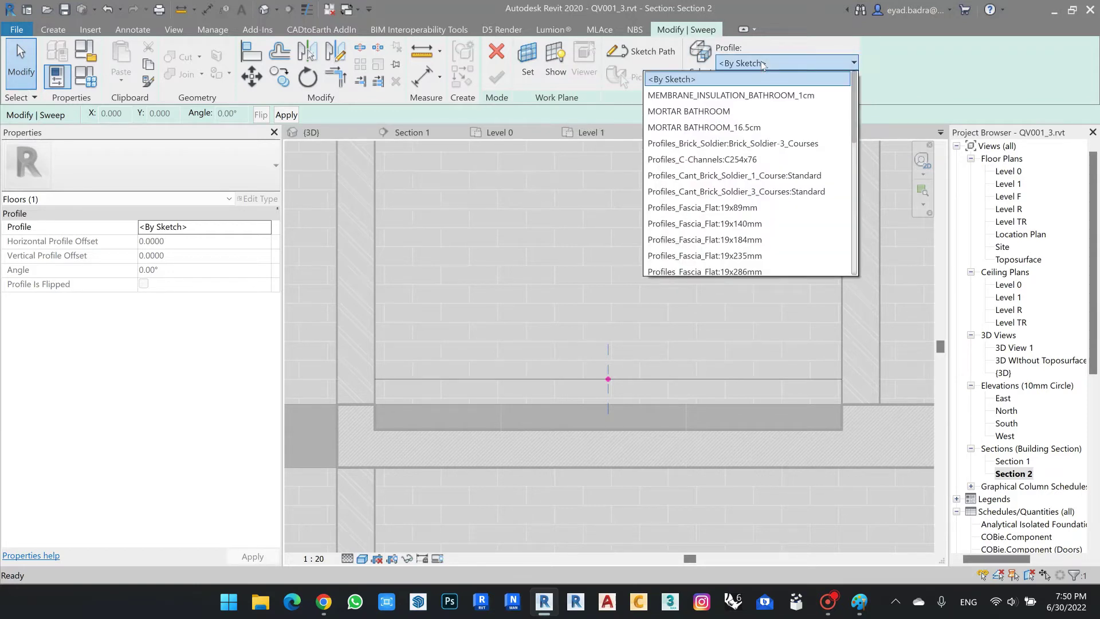
pyautogui.click(750, 128)
pyautogui.click(1013, 463)
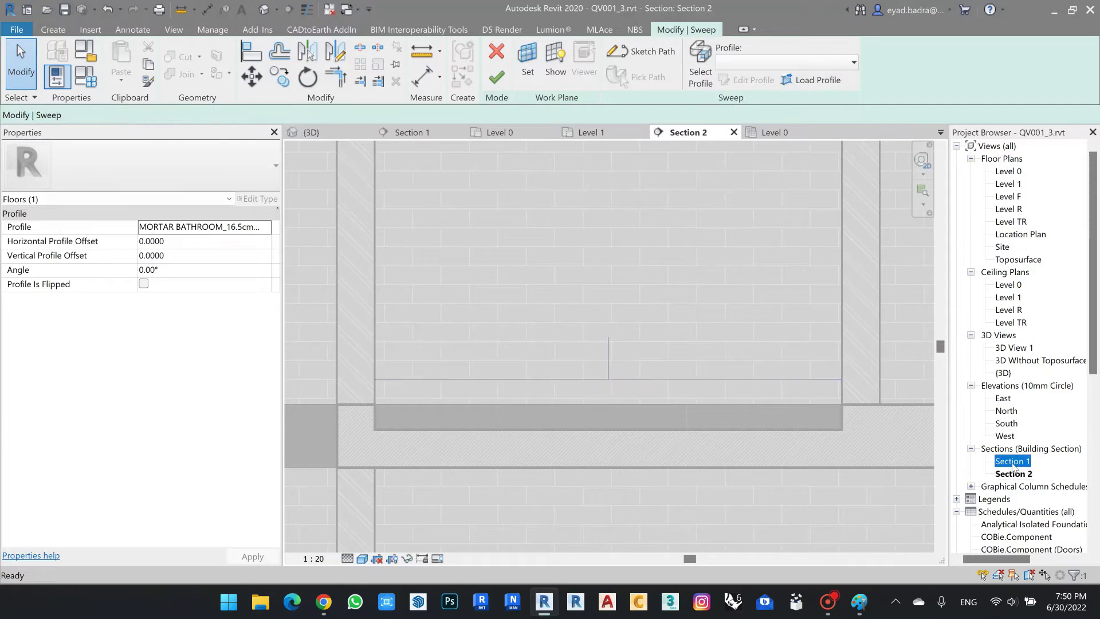
pyautogui.doubleClick(1012, 463)
pyautogui.scroll(-5, 690, 351)
pyautogui.scroll(3, 491, 351)
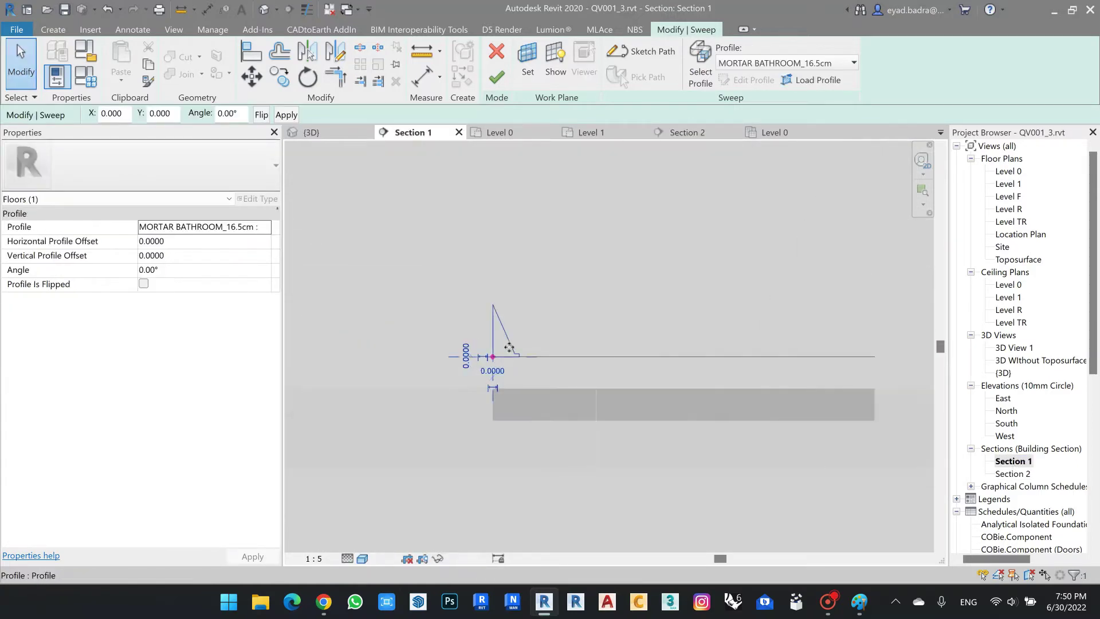
pyautogui.scroll(2, 509, 348)
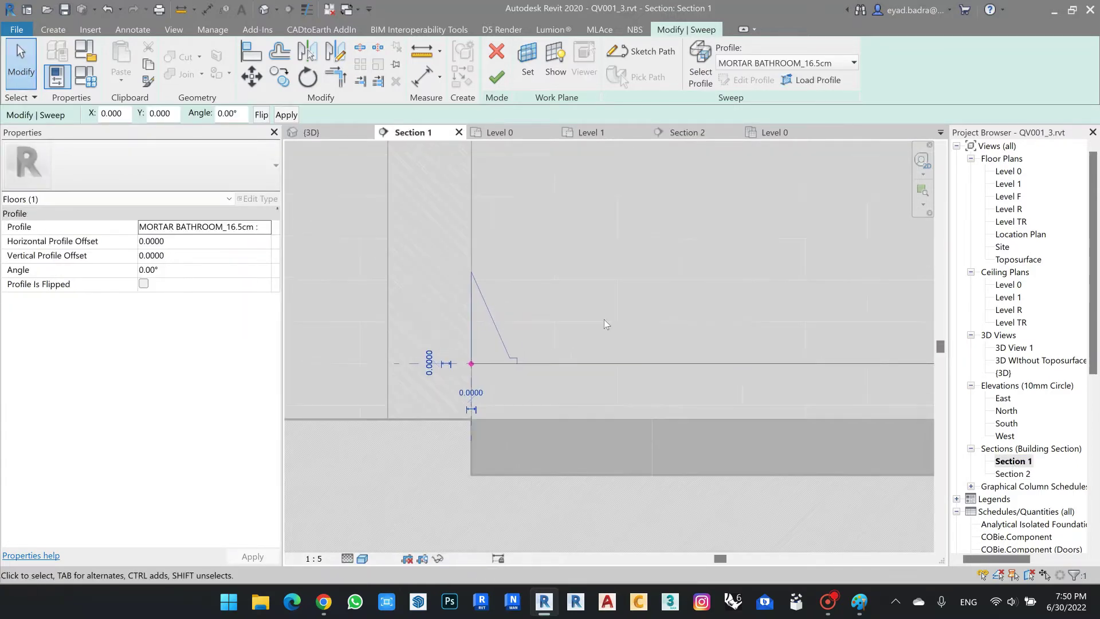
pyautogui.moveTo(571, 304); pyautogui.dragTo(575, 292, button='middle')
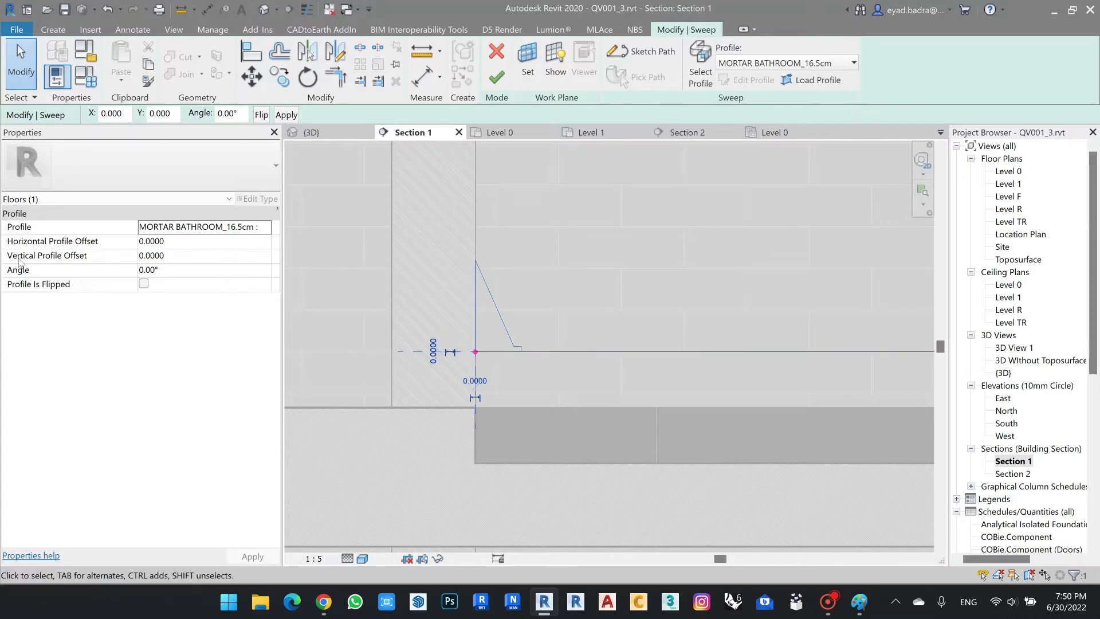
# Set the sweep profile's vertical offset to -0.2 to lower it onto the recessed slab.
pyautogui.click(175, 256)
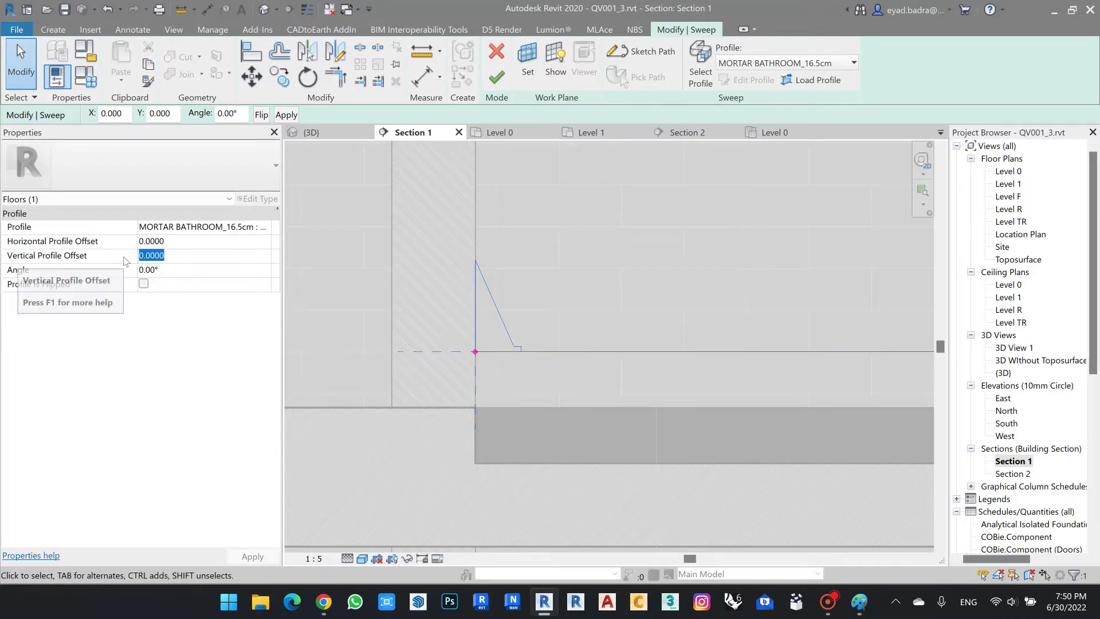
pyautogui.write('-0.2')
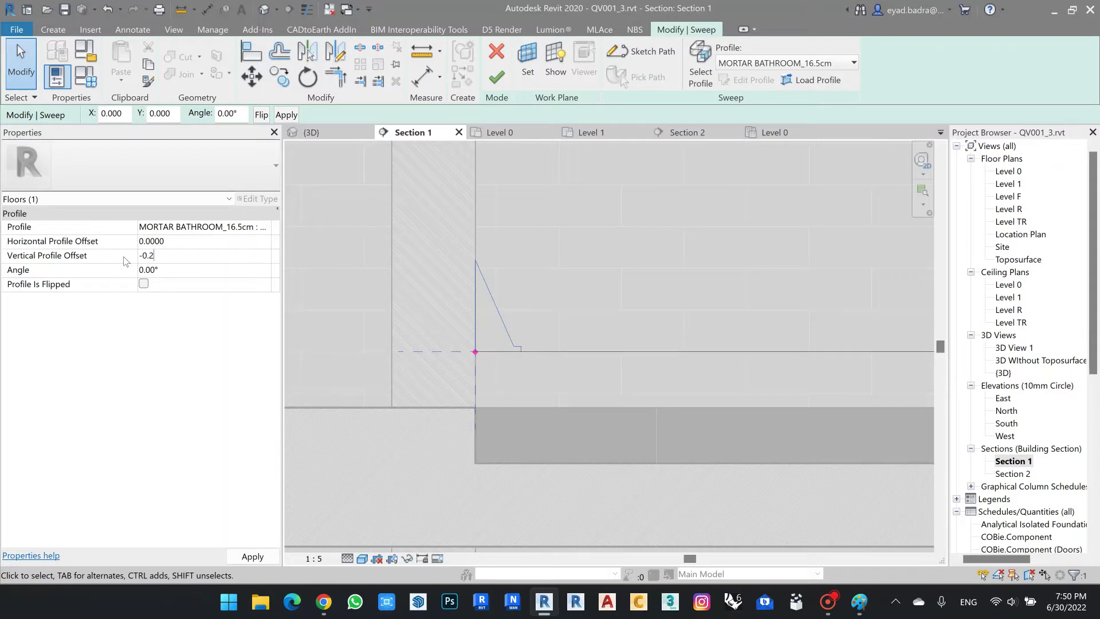
pyautogui.click(252, 556)
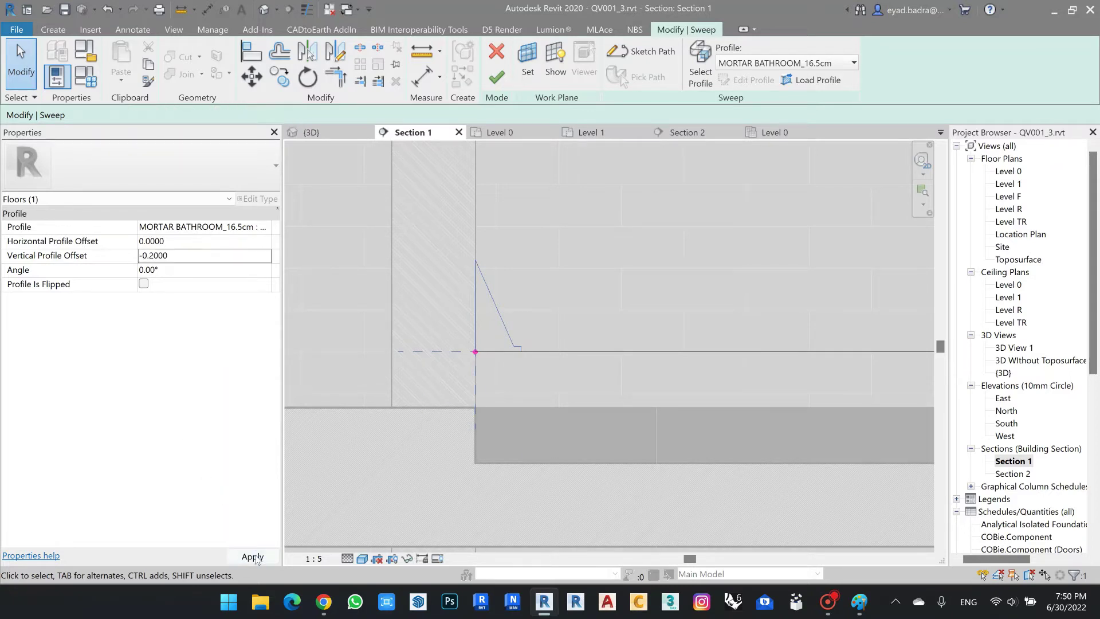
# Examine the mortar profile's sloped edge and small stepped foot against the wall and recessed slab in Section 1.
pyautogui.scroll(4, 537, 398)
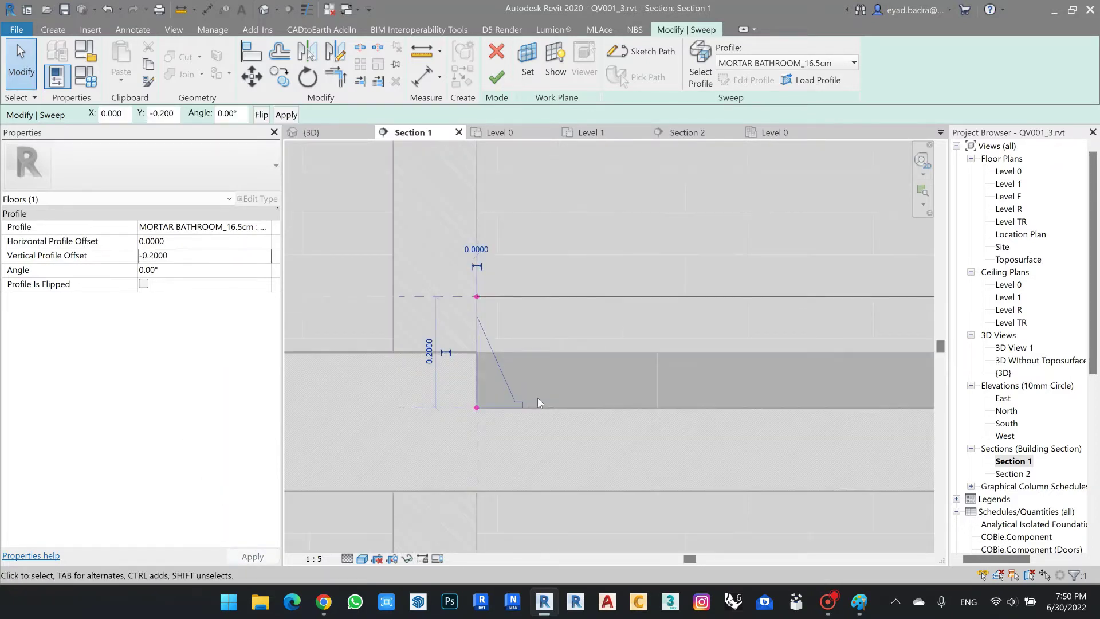
pyautogui.scroll(-3, 461, 270)
pyautogui.moveTo(494, 267); pyautogui.dragTo(498, 295, button='middle')
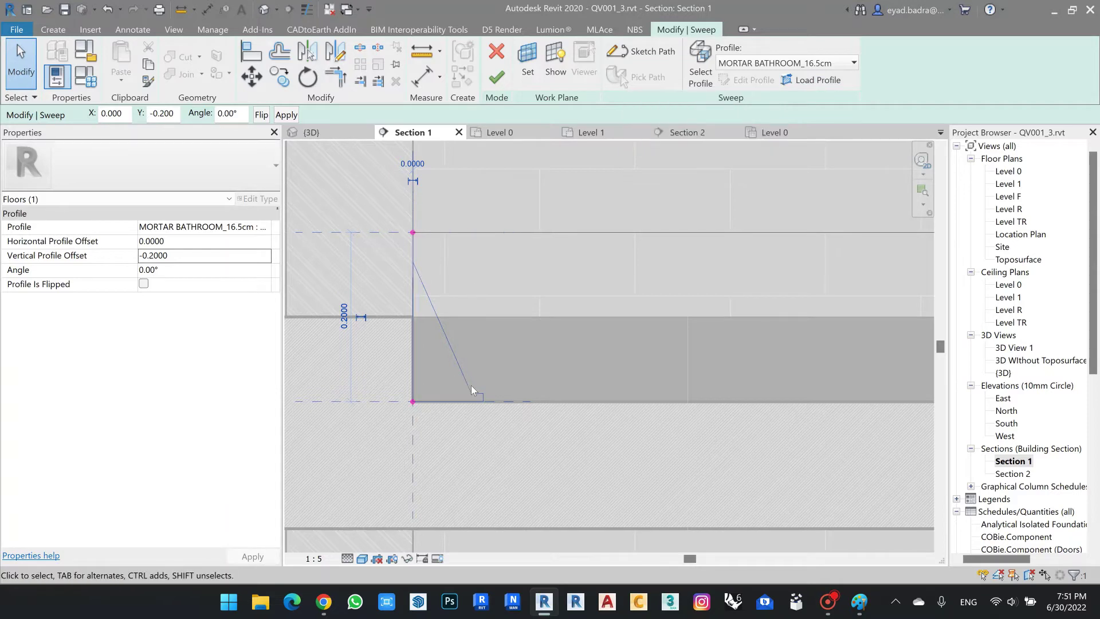
pyautogui.scroll(4, 485, 373)
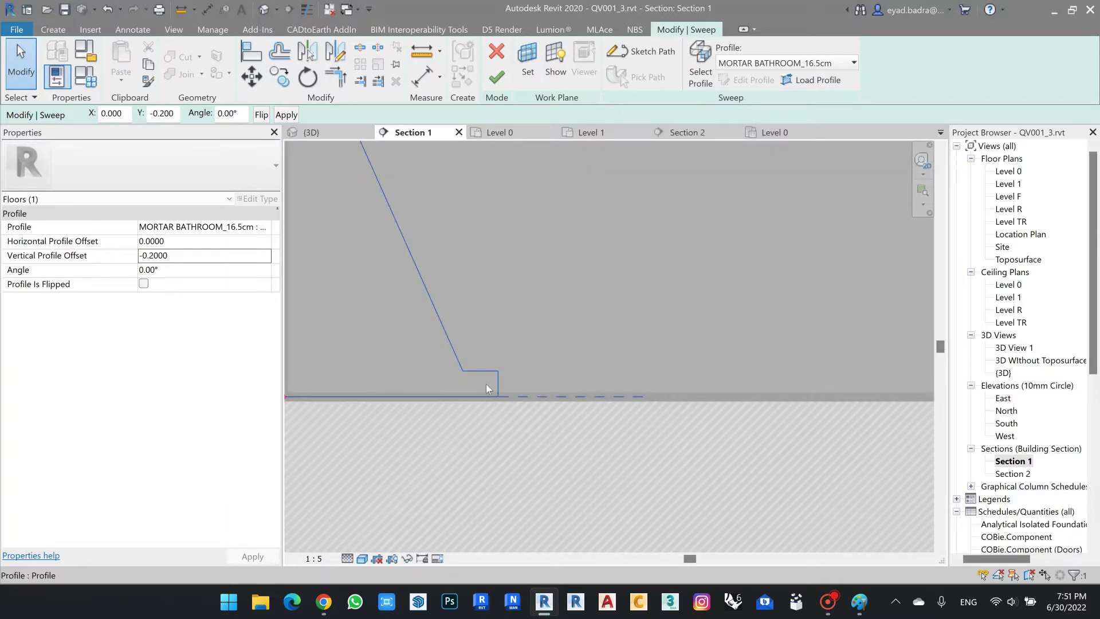
pyautogui.scroll(-2, 491, 363)
pyautogui.scroll(-1, 500, 319)
pyautogui.moveTo(500, 319); pyautogui.dragTo(503, 343, button='middle')
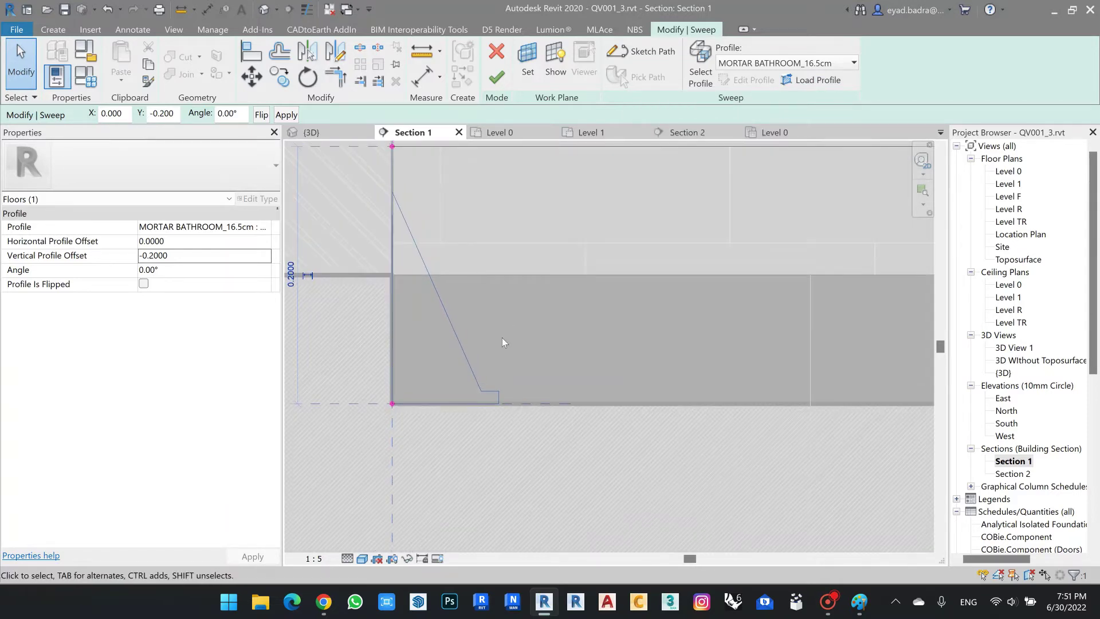
# Locate the Metric Profile template among the new-family templates, and return to the sweep without creating a family.
pyautogui.click(27, 10)
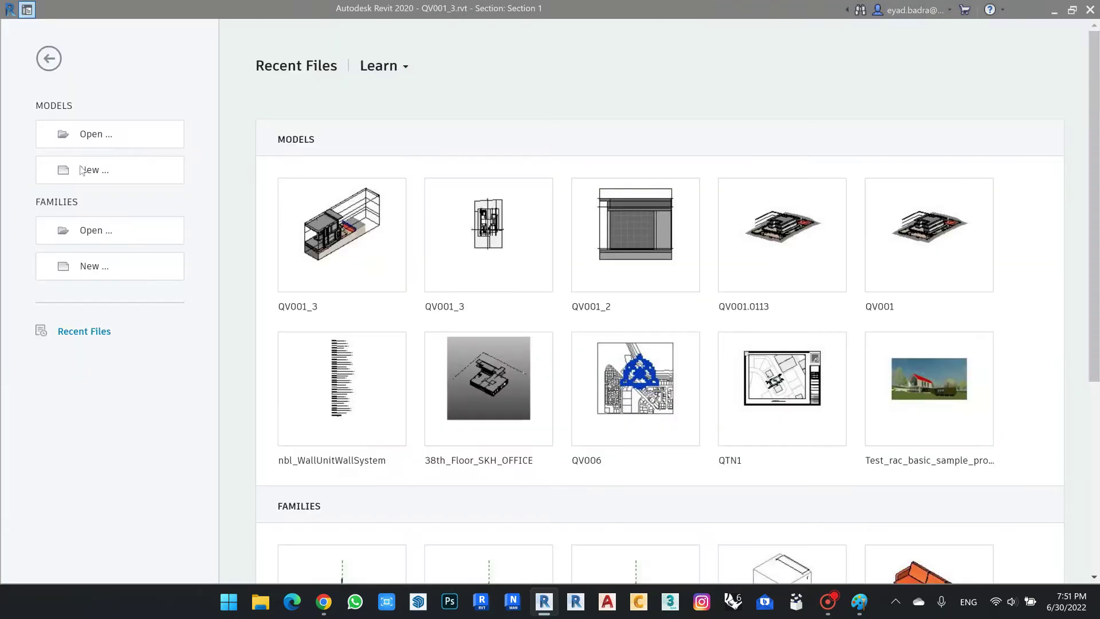
pyautogui.click(93, 269)
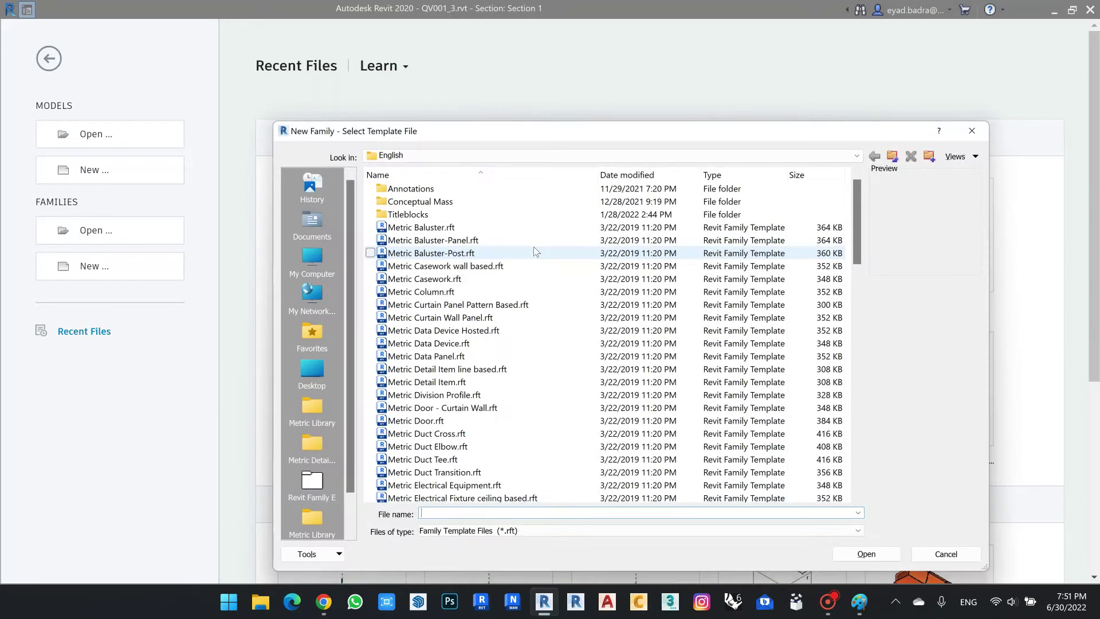
pyautogui.scroll(-15, 436, 231)
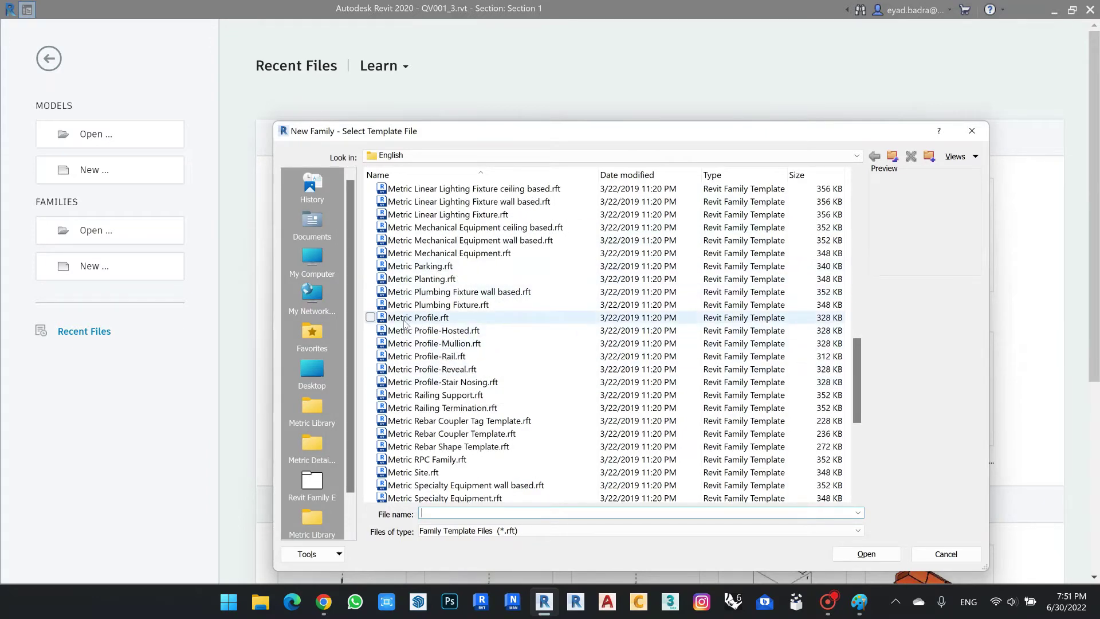
pyautogui.click(972, 131)
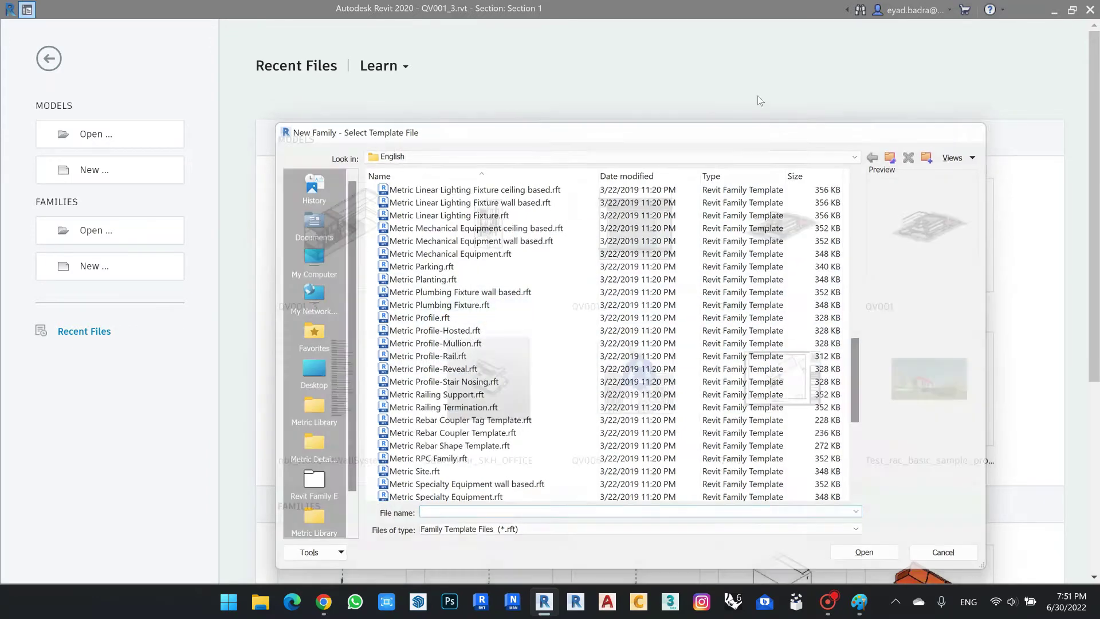
pyautogui.click(28, 10)
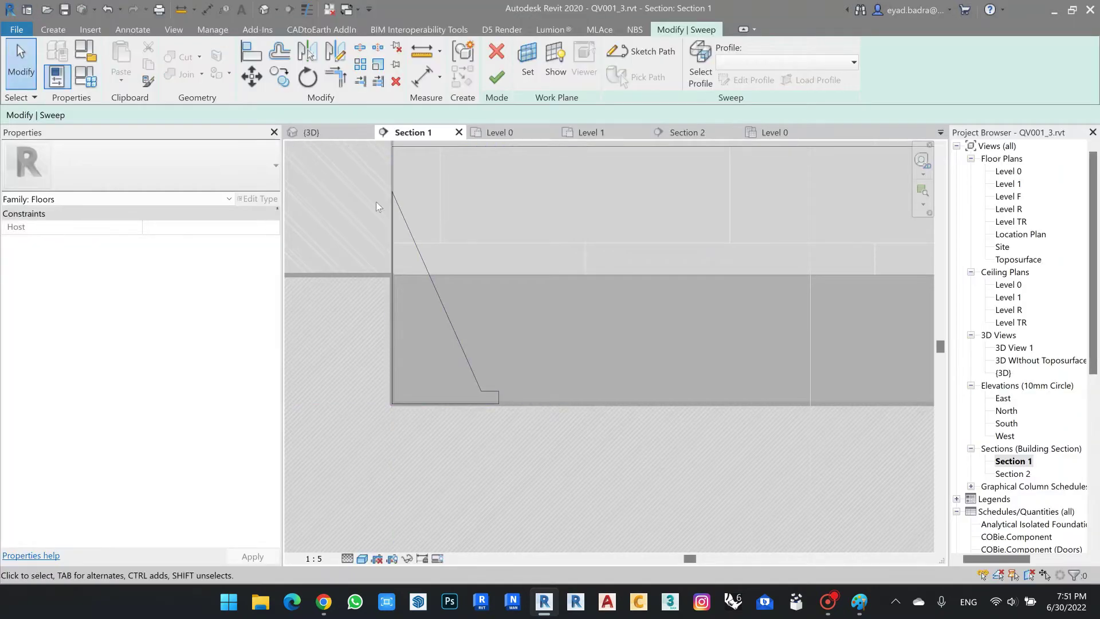
# Finish the mortar sweep around the bathroom recess.
pyautogui.scroll(-1, 502, 253)
pyautogui.moveTo(502, 253); pyautogui.dragTo(501, 300, button='middle')
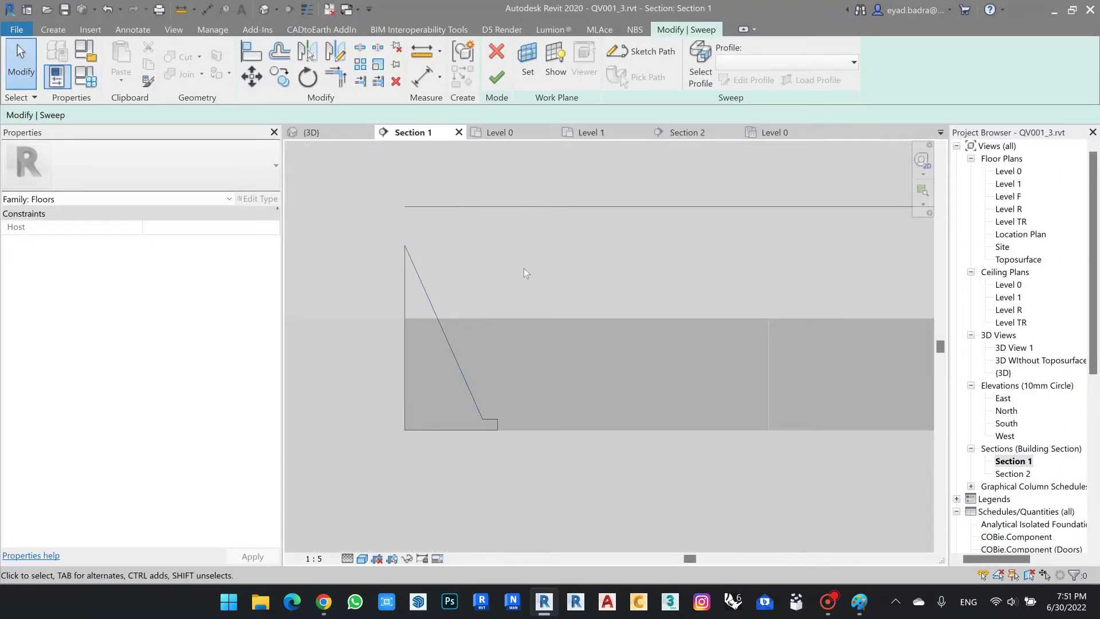
pyautogui.click(497, 77)
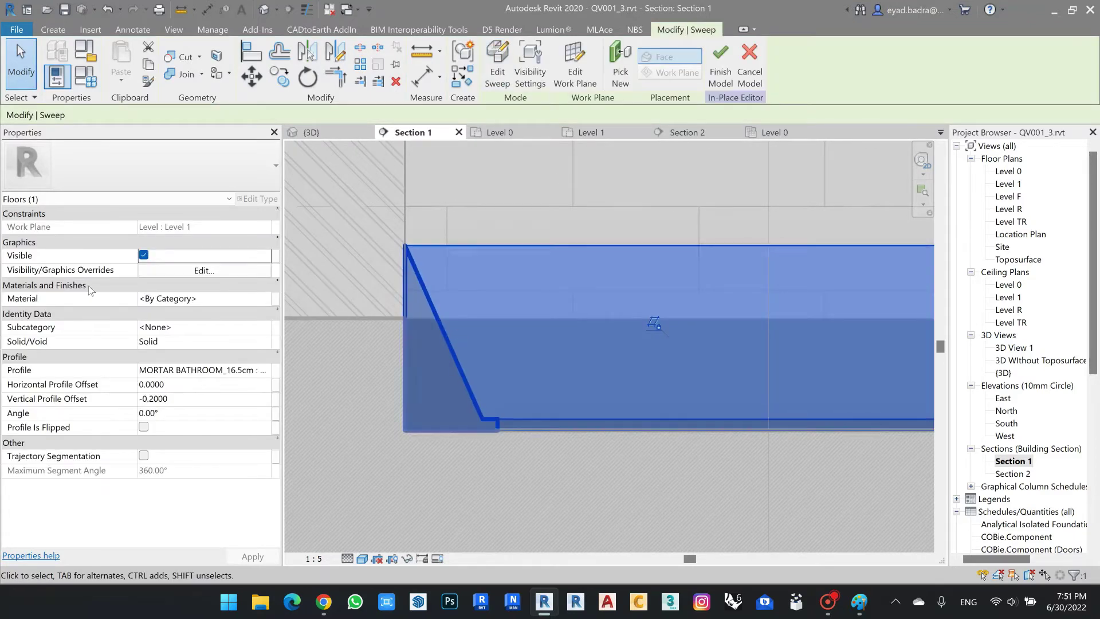
# Assign the Mortar material to the sweep and finish the in-place floor model.
pyautogui.click(266, 302)
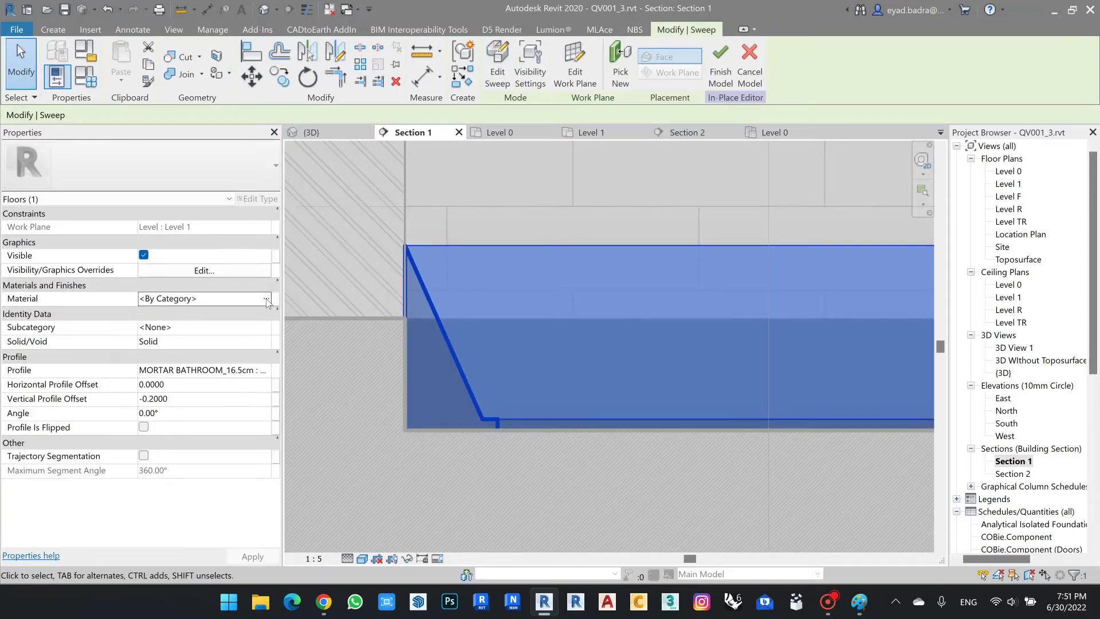
pyautogui.click(267, 299)
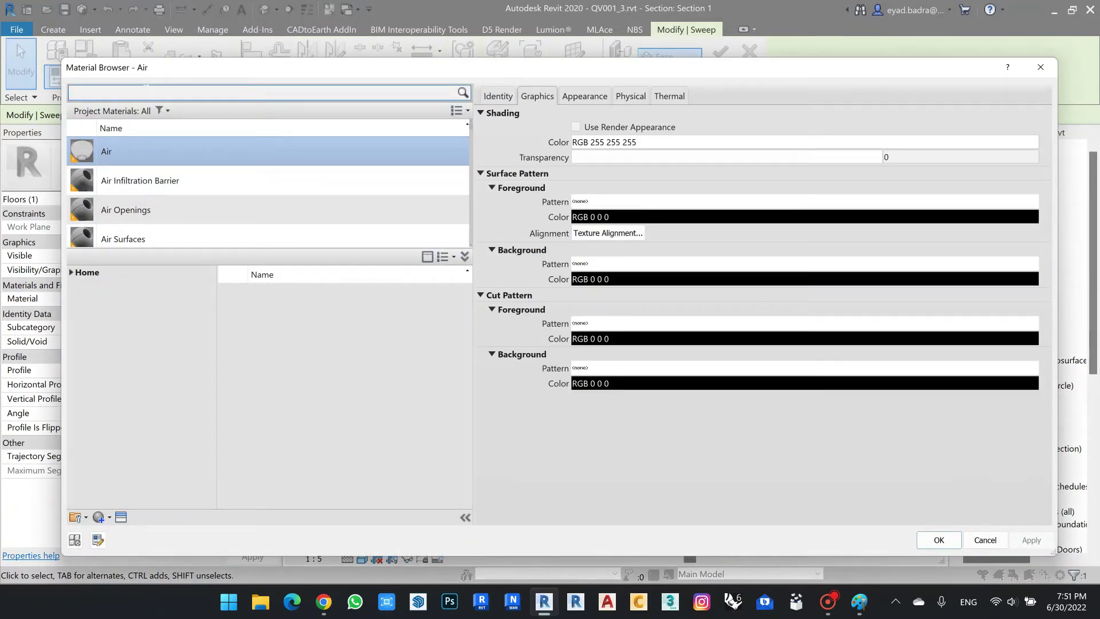
pyautogui.write('mortar')
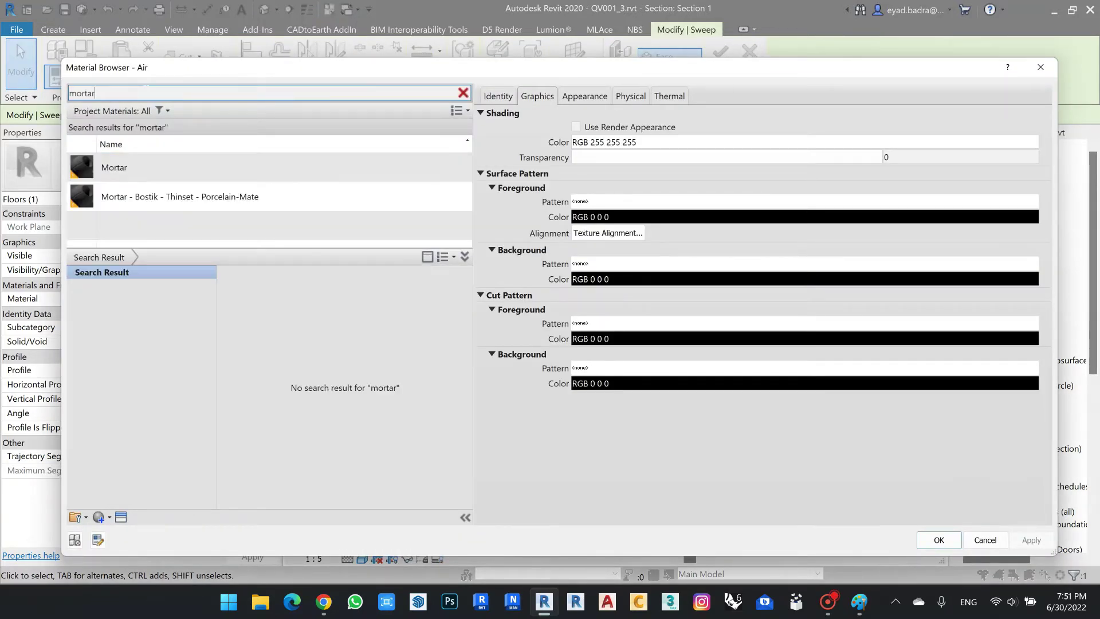
pyautogui.click(205, 167)
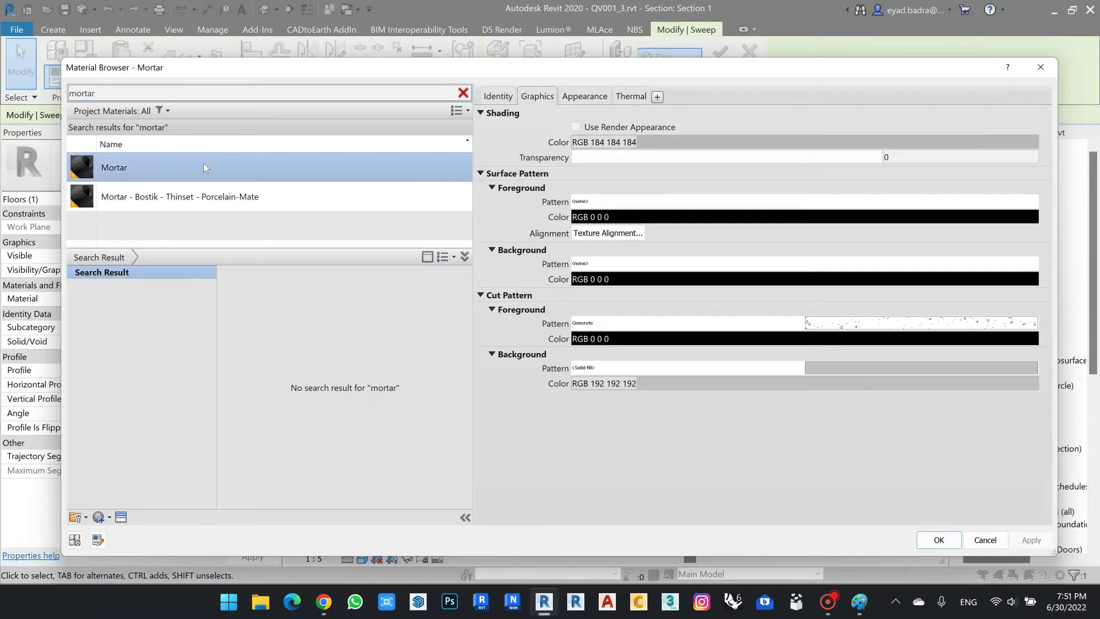
pyautogui.click(940, 540)
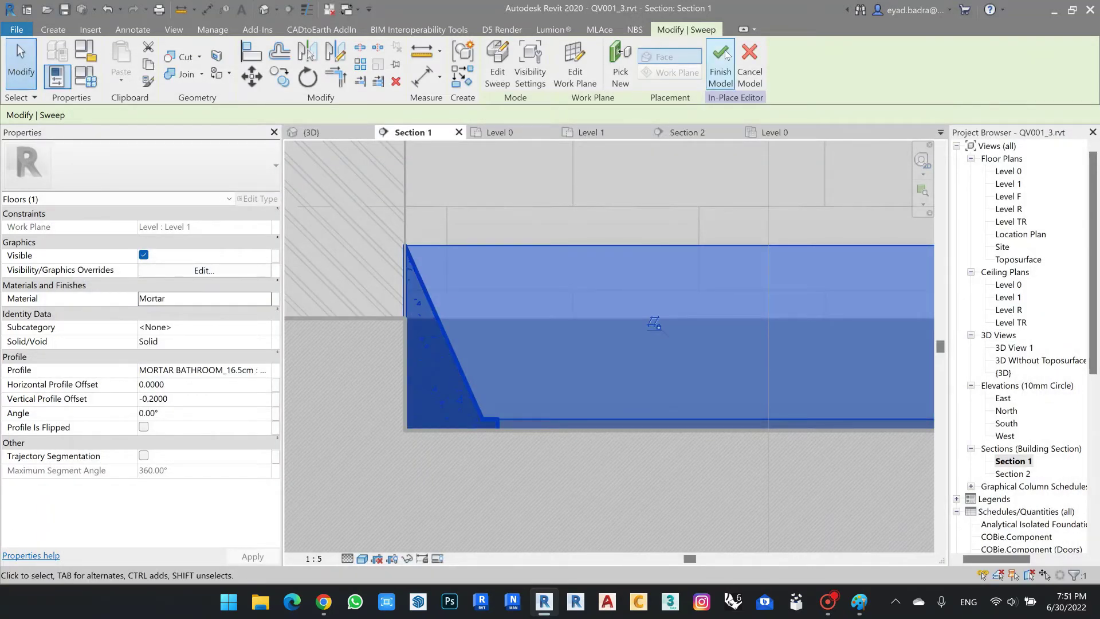
pyautogui.click(723, 63)
pyautogui.scroll(-3, 619, 265)
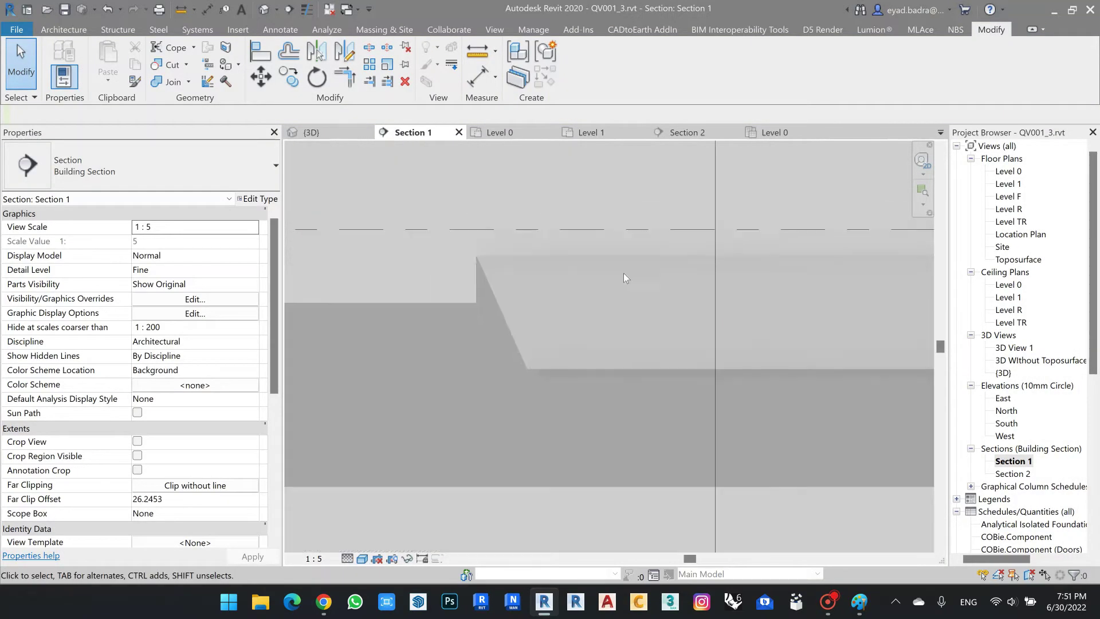
# Examine the finished mortar sweep's sloped edge and foot against the slab in Section 1 and the 3D view.
pyautogui.moveTo(623, 272); pyautogui.dragTo(498, 349, button='middle')
pyautogui.scroll(-1, 514, 348)
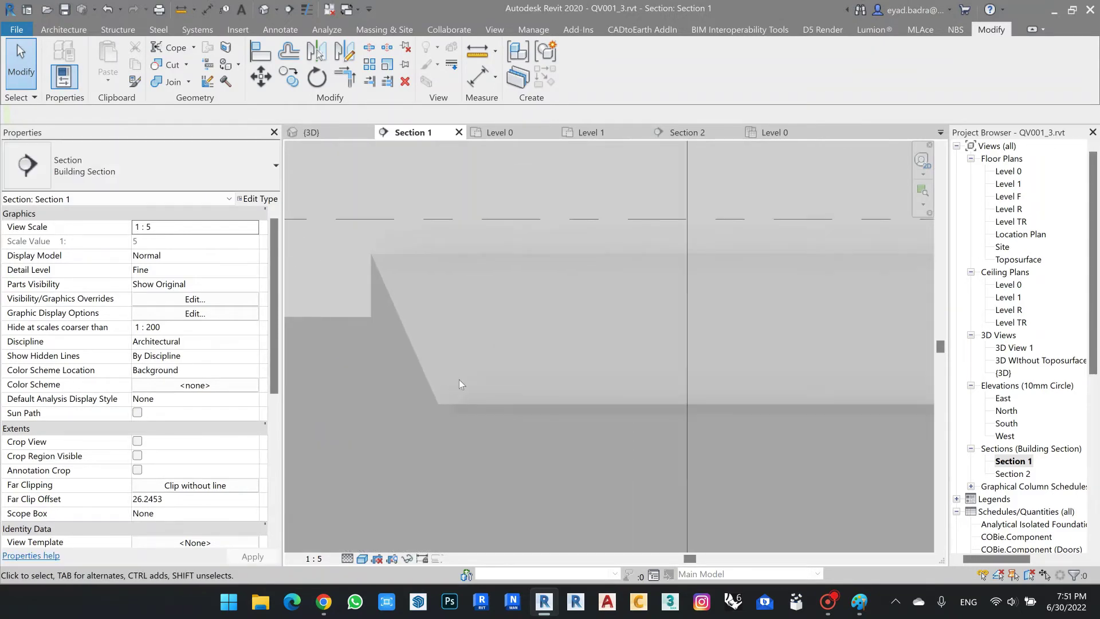
pyautogui.scroll(2, 459, 380)
pyautogui.scroll(-1, 447, 307)
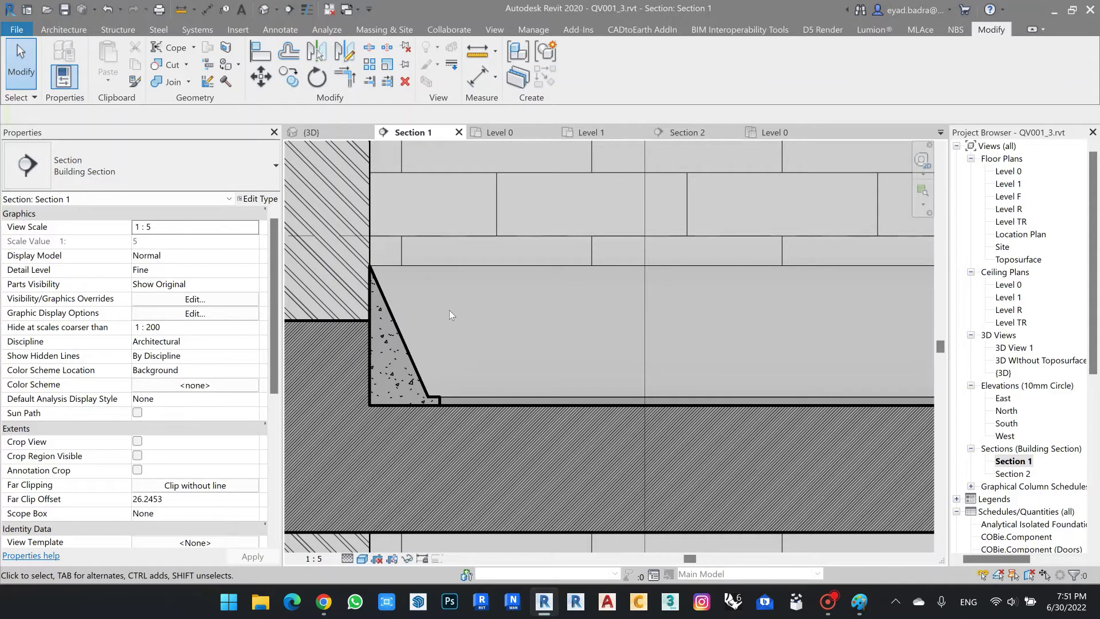
pyautogui.moveTo(462, 322); pyautogui.dragTo(454, 315, button='middle')
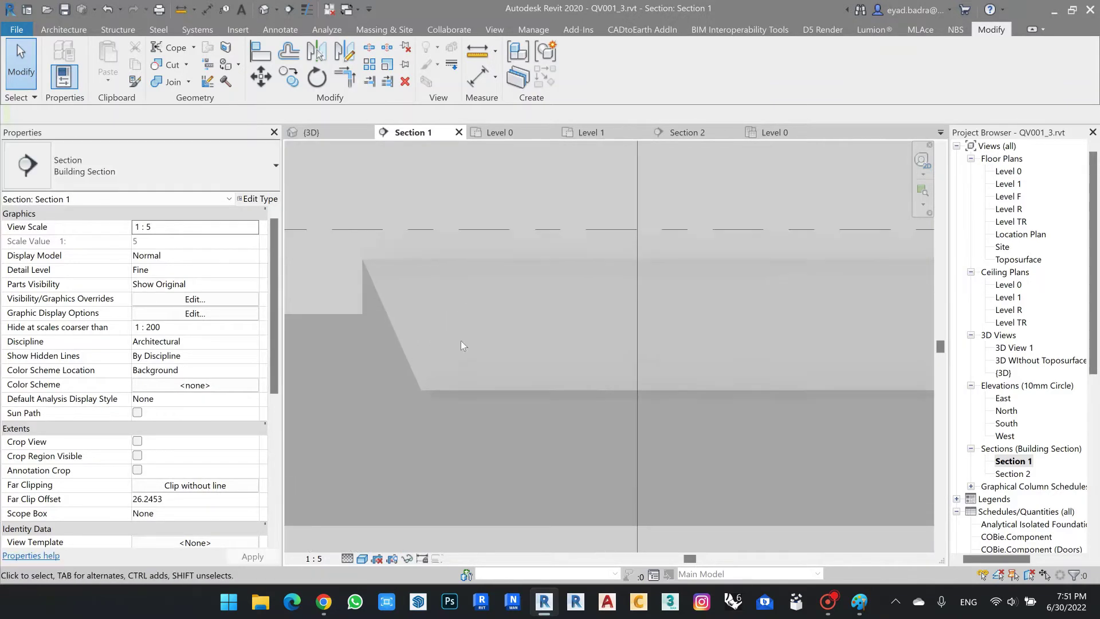
pyautogui.doubleClick(1003, 373)
pyautogui.scroll(3, 579, 424)
pyautogui.moveTo(484, 421); pyautogui.dragTo(659, 368, button='middle')
pyautogui.scroll(2, 476, 397)
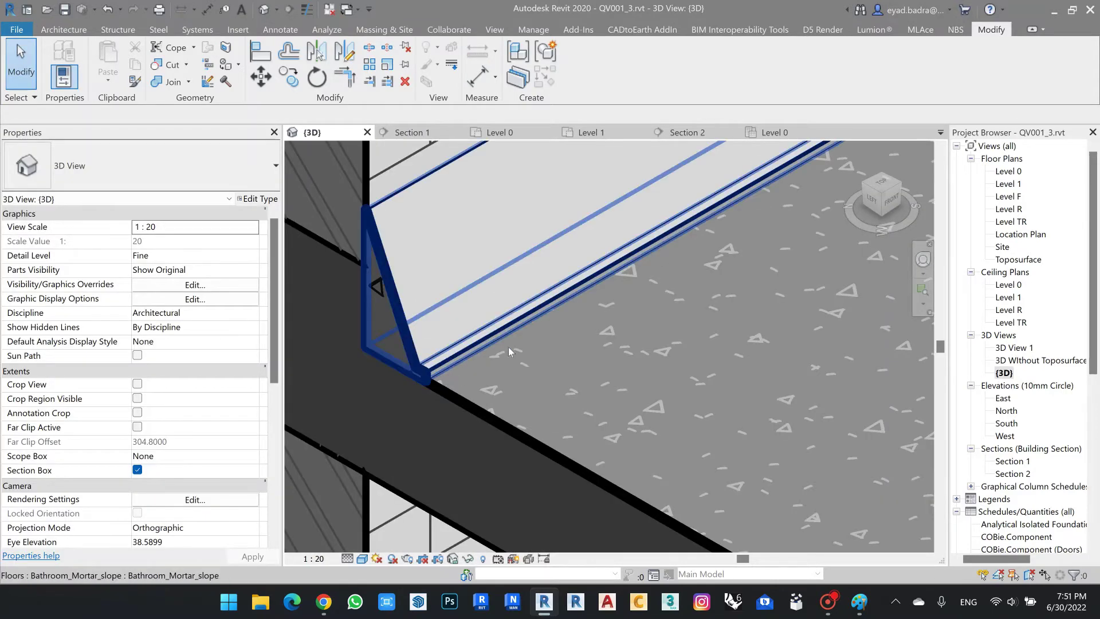
pyautogui.scroll(2, 510, 344)
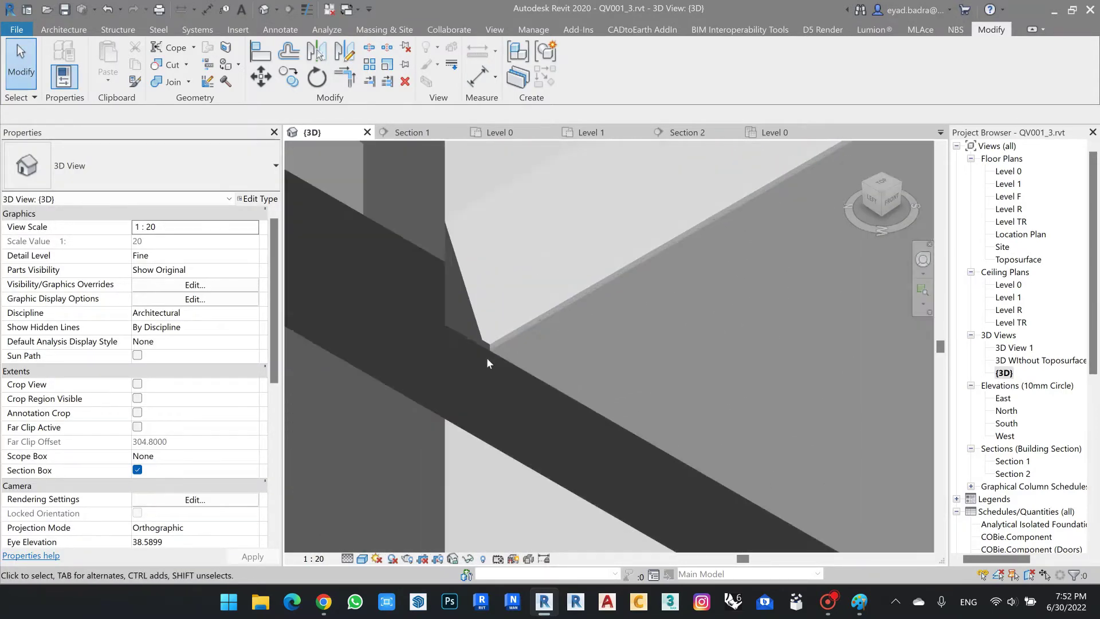
# Start an architectural floor on Level 1 and sketch its rectangular boundary along the inner edge of the mortar sweep.
pyautogui.doubleClick(1008, 184)
pyautogui.scroll(2, 511, 321)
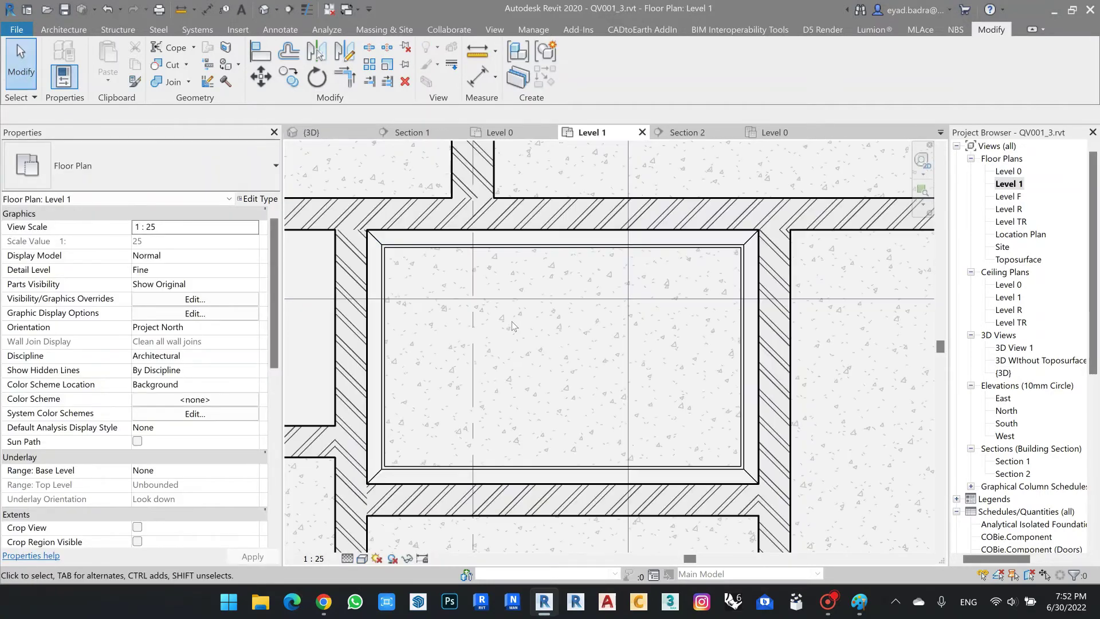
pyautogui.click(61, 29)
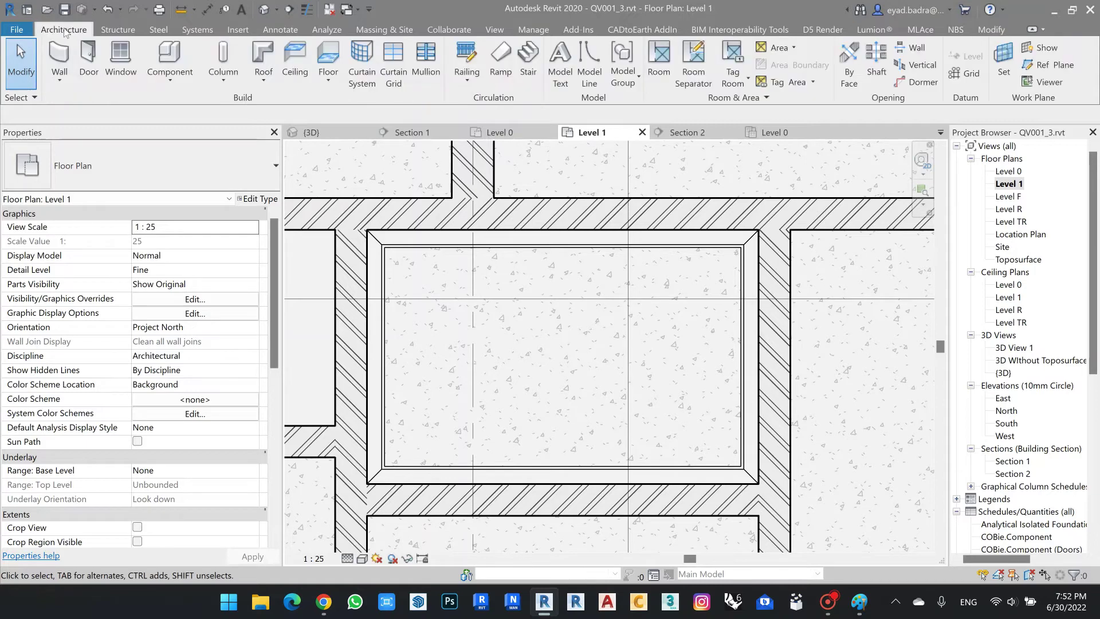
pyautogui.click(327, 80)
pyautogui.click(326, 104)
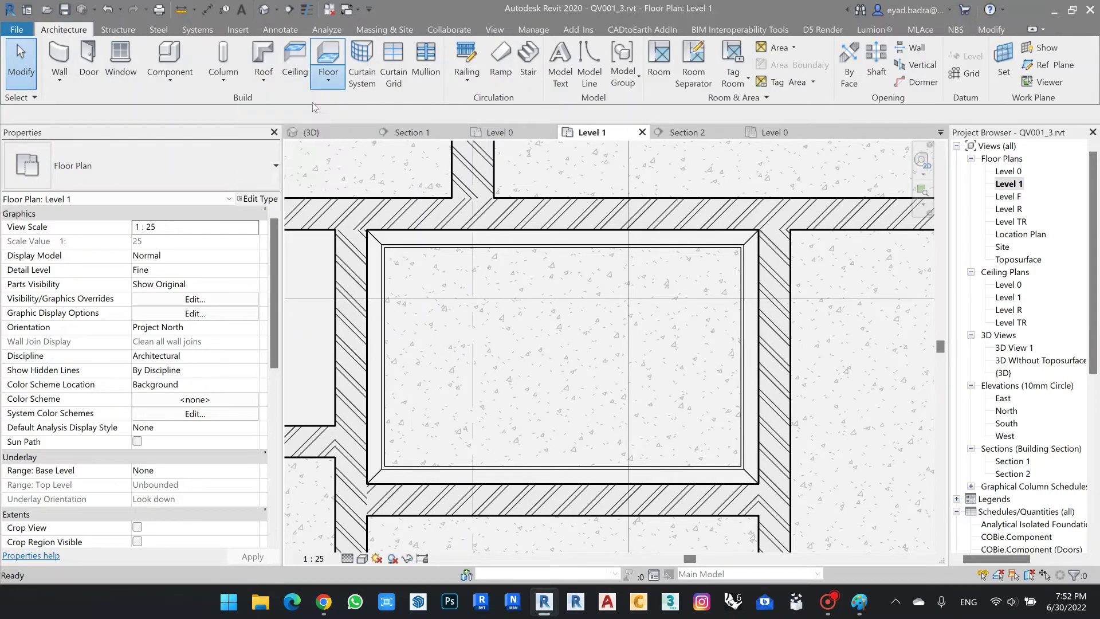
pyautogui.click(698, 48)
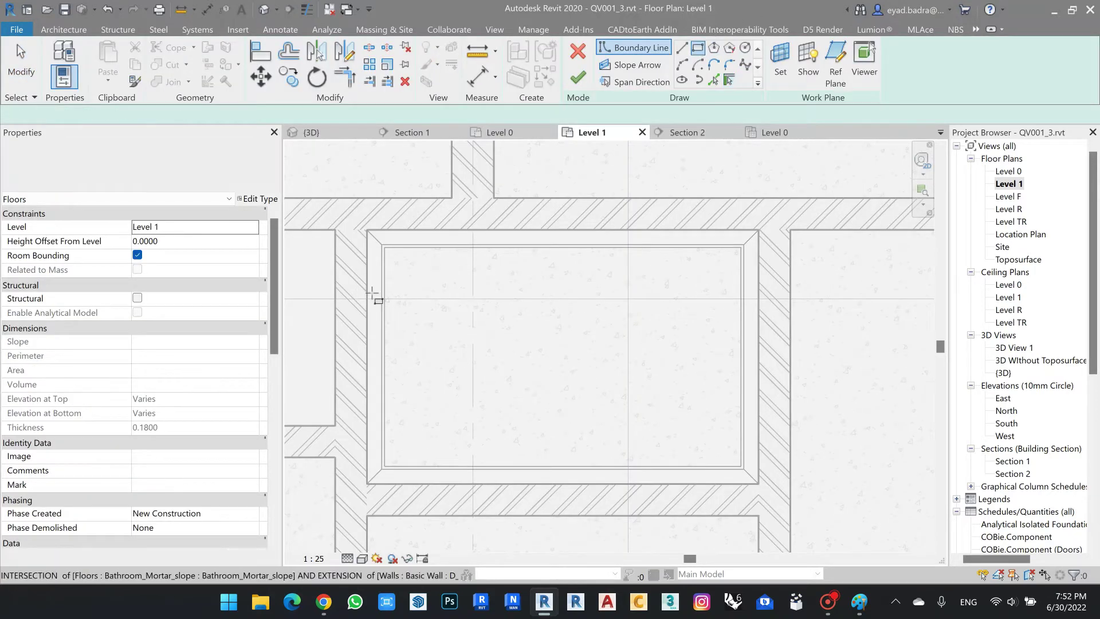
pyautogui.click(384, 248)
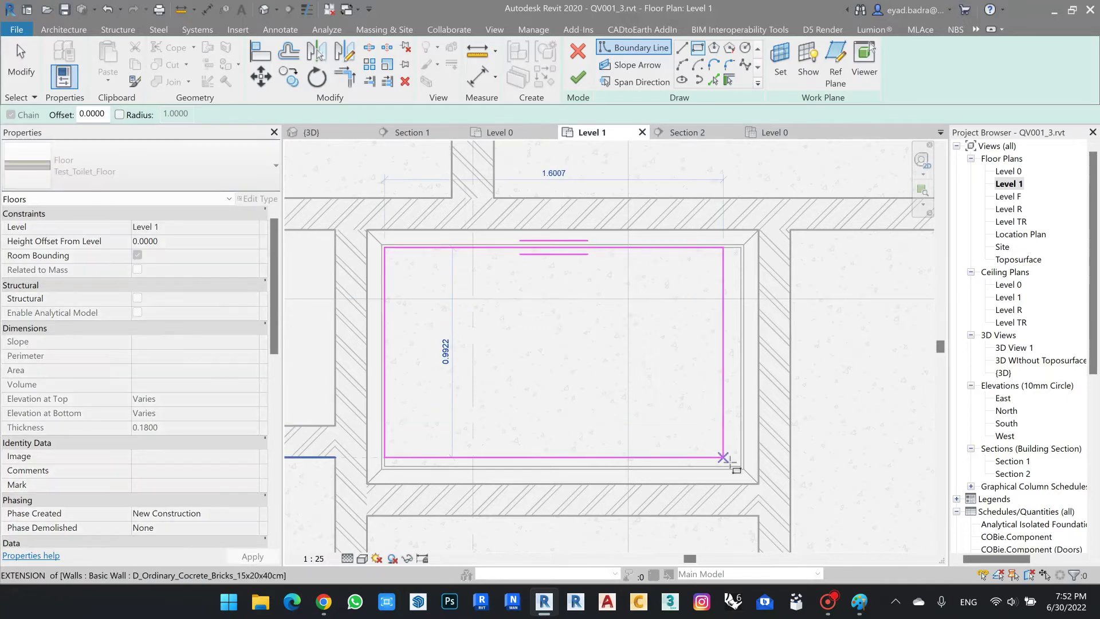
pyautogui.click(741, 466)
pyautogui.moveTo(556, 306); pyautogui.dragTo(546, 303, button='middle')
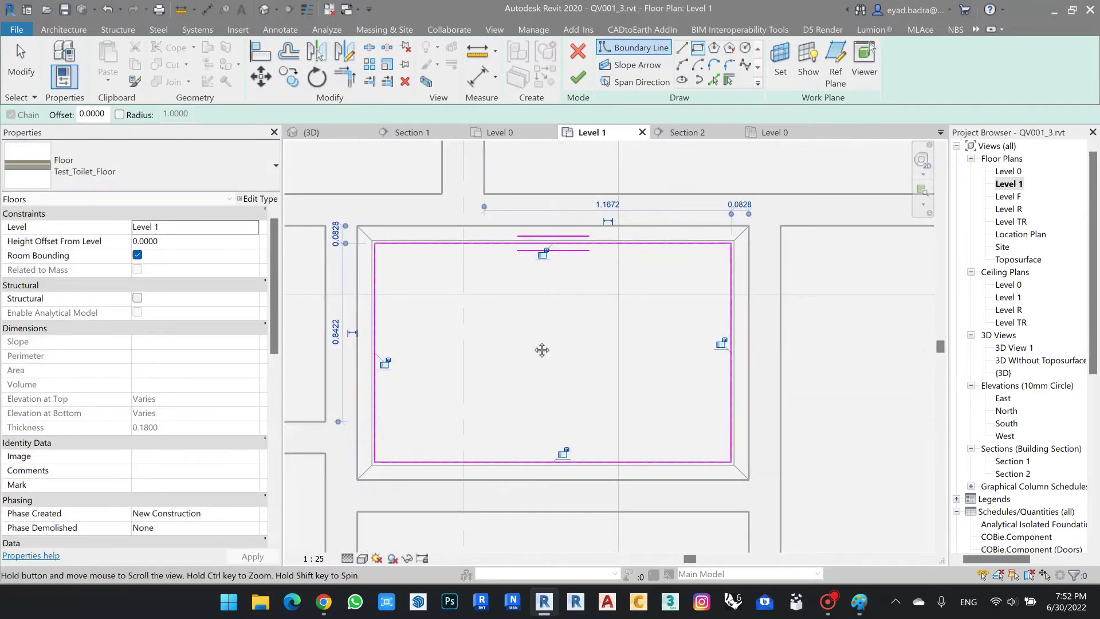
# Assign the D_MORTAR_ 10mm floor type and finish the bathroom floor.
pyautogui.click(181, 181)
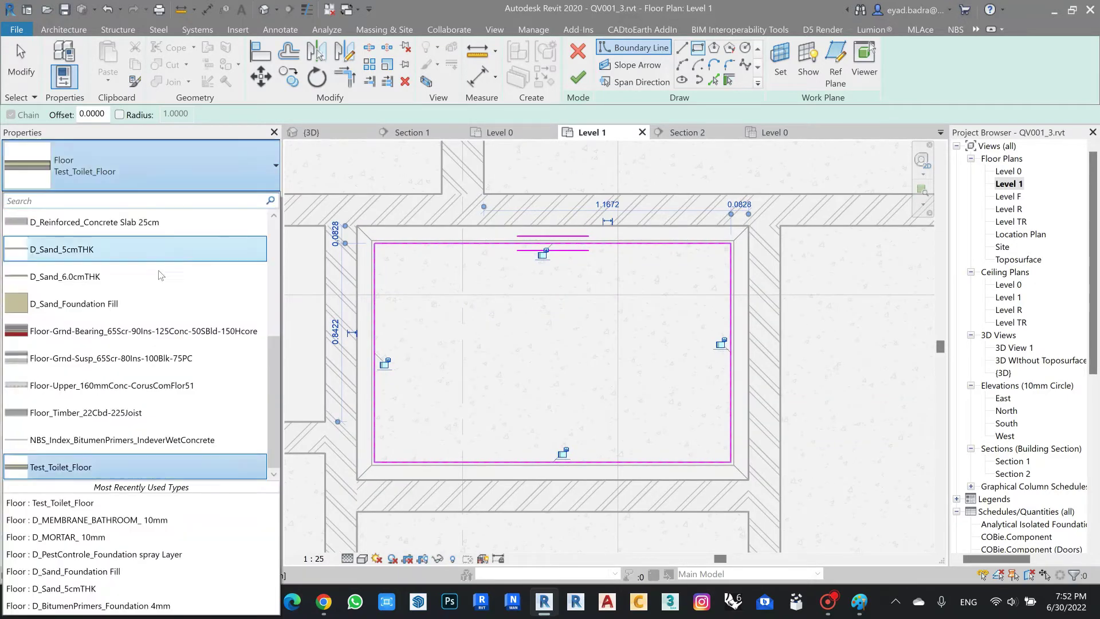
pyautogui.scroll(3, 147, 328)
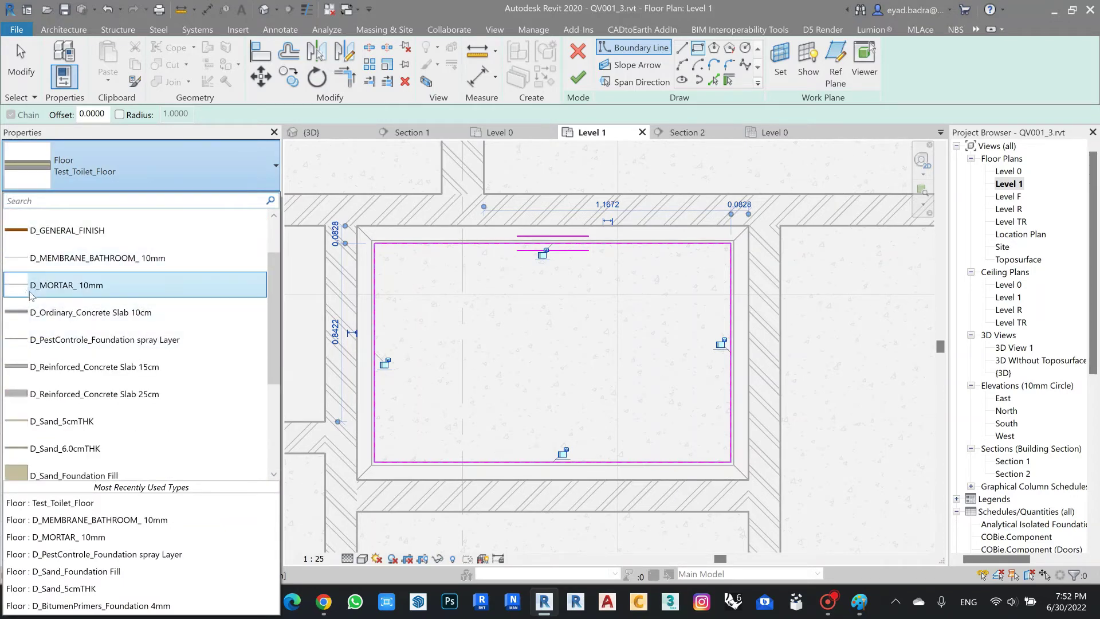
pyautogui.click(64, 285)
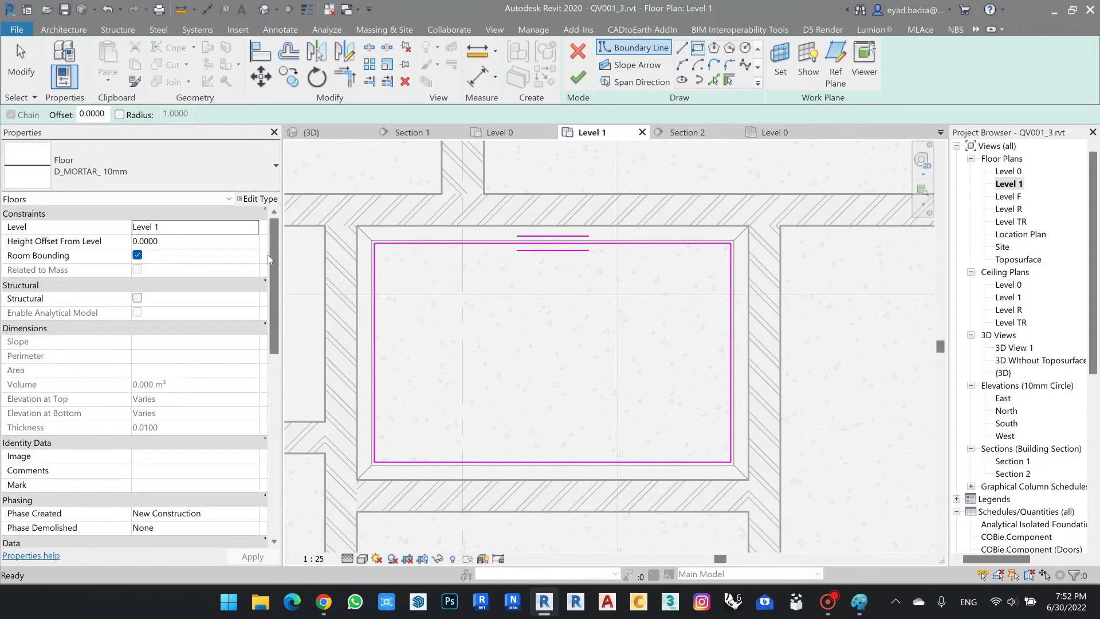
pyautogui.click(578, 79)
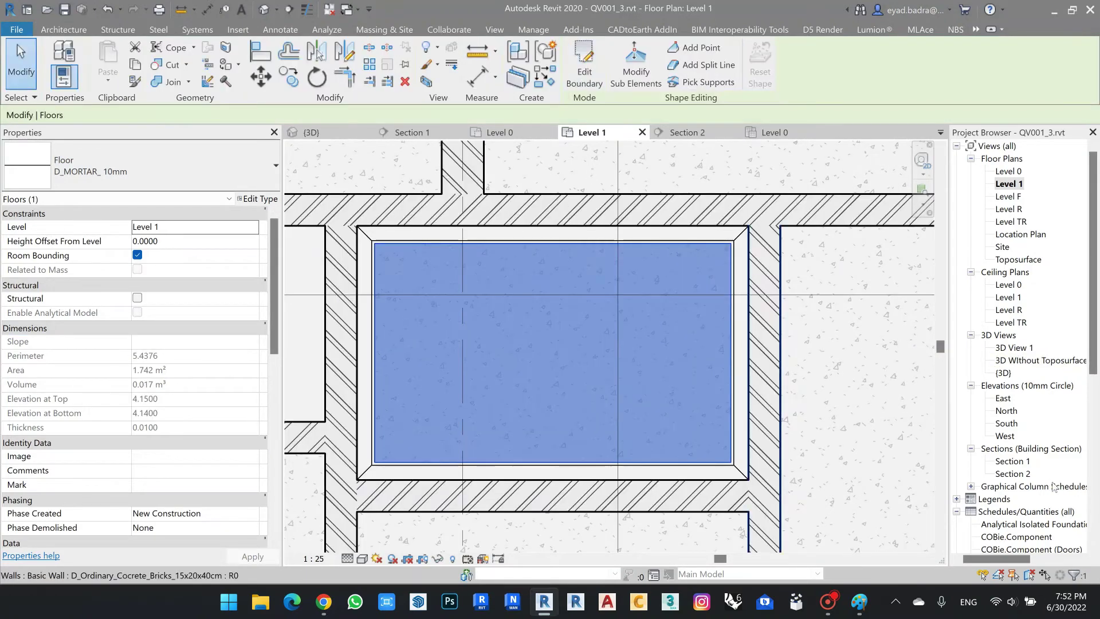
# In Section 2, align the underside of the 10 mm mortar floor with the top of the recessed slab.
pyautogui.doubleClick(1021, 475)
pyautogui.scroll(3, 492, 375)
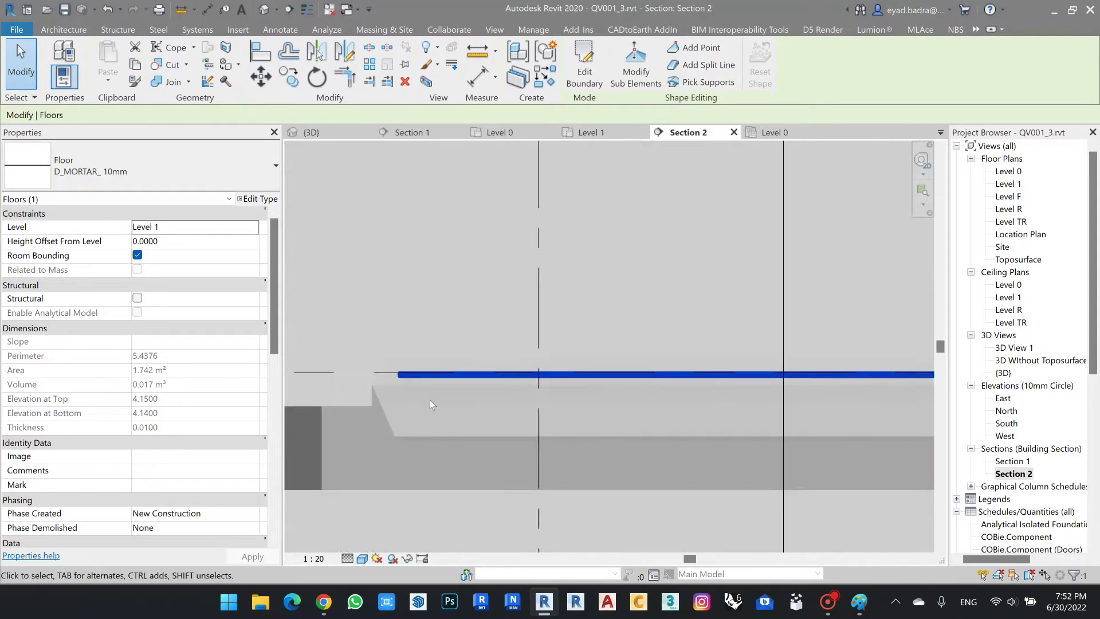
pyautogui.press('Escape')
pyautogui.moveTo(450, 421); pyautogui.dragTo(451, 335, button='middle')
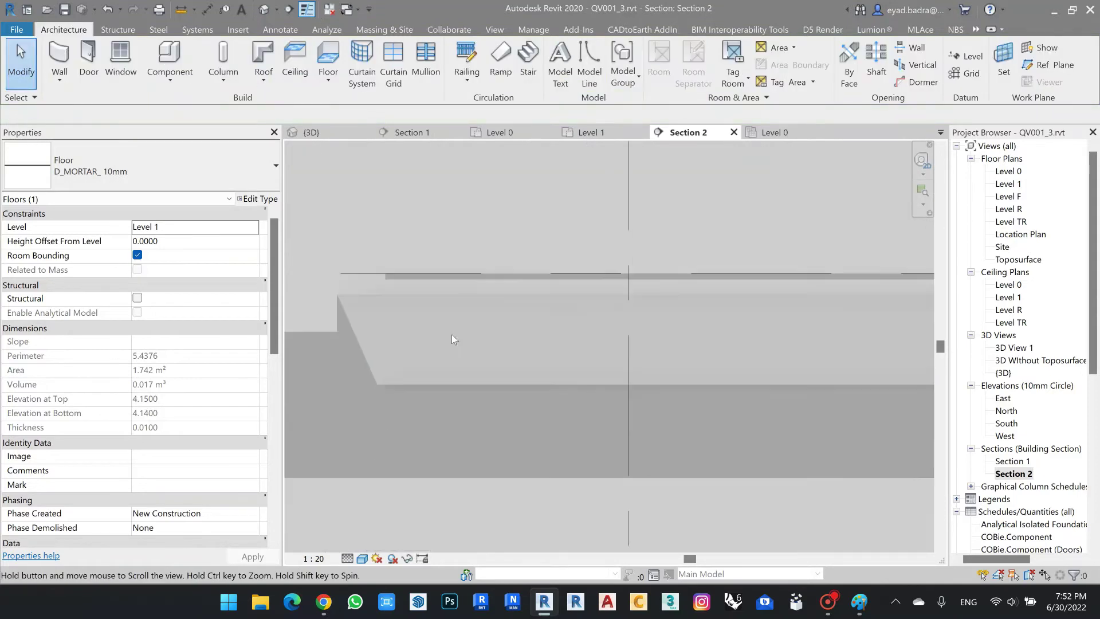
pyautogui.click(410, 274)
pyautogui.click(260, 52)
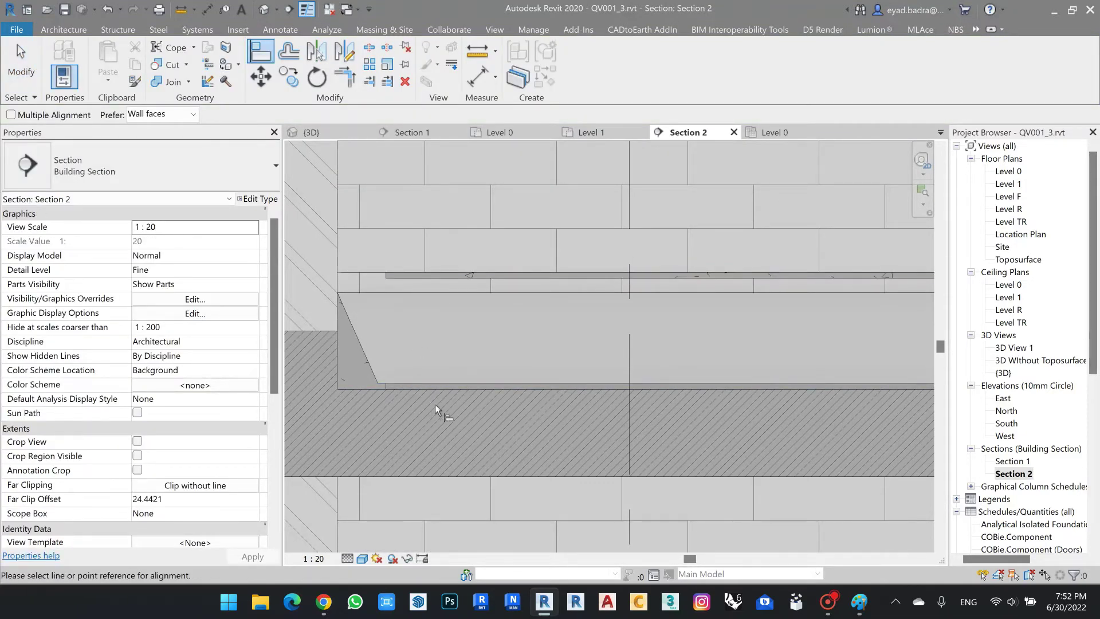
pyautogui.click(425, 389)
pyautogui.click(426, 276)
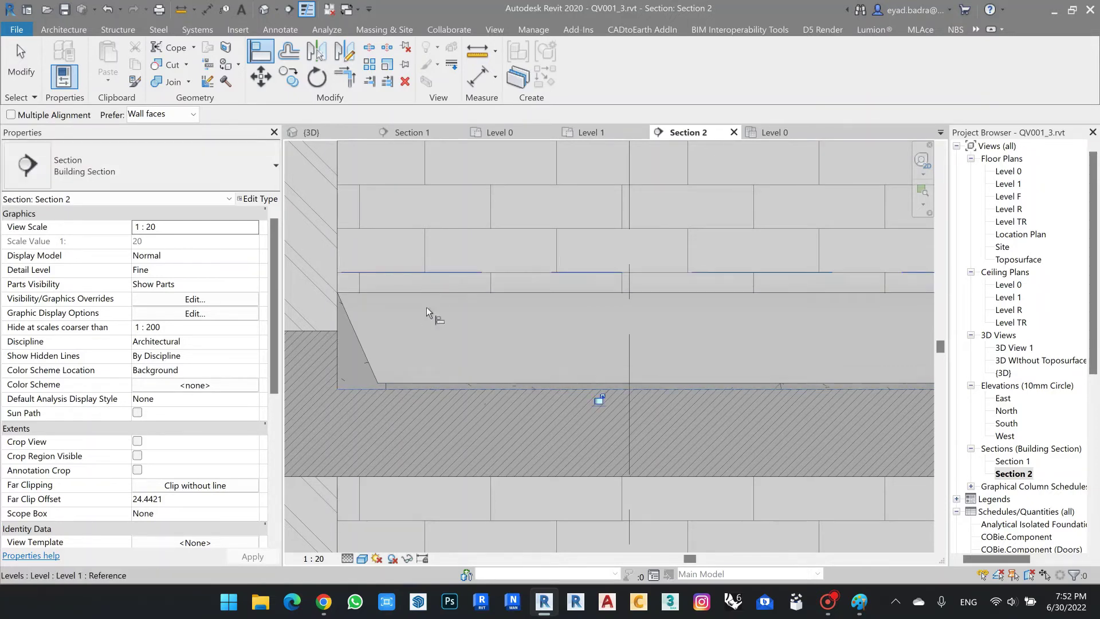
# Join the geometry of the sloped mortar sweep and the 10 mm mortar floor.
pyautogui.scroll(3, 411, 374)
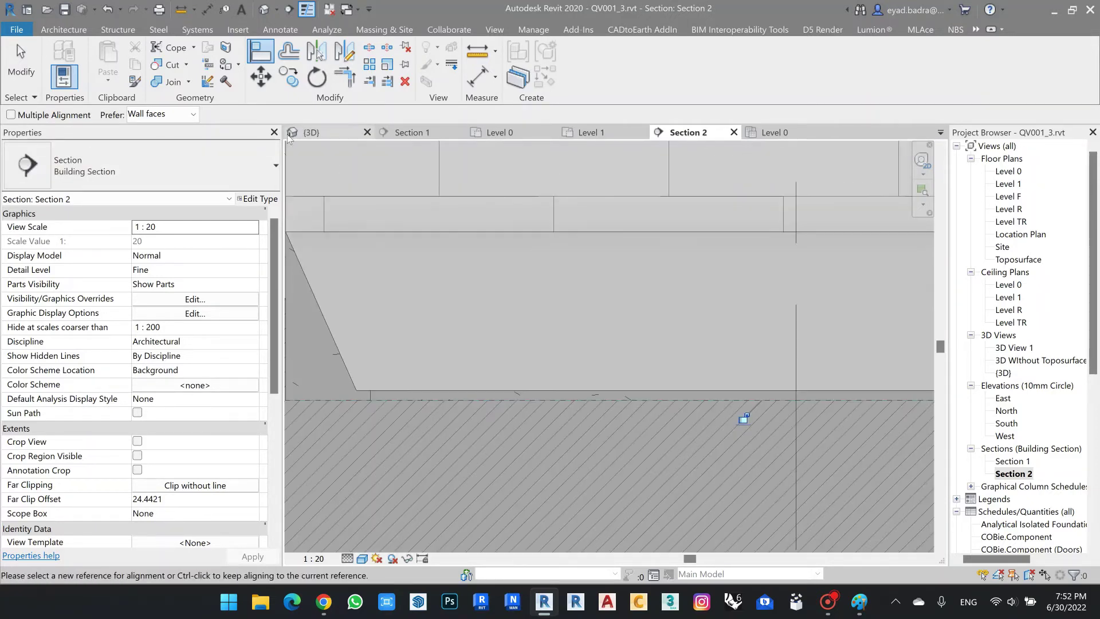
pyautogui.click(342, 357)
pyautogui.click(384, 390)
pyautogui.scroll(-2, 462, 342)
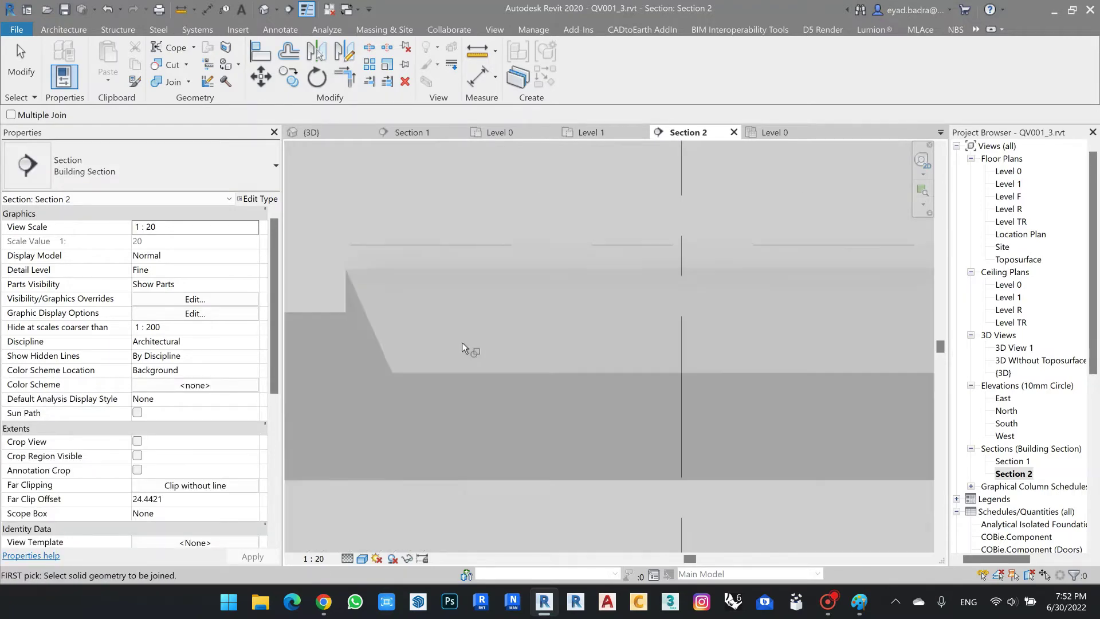
# Turn off thin lines and set the Section 2 view scale to 1:5.
pyautogui.click(308, 11)
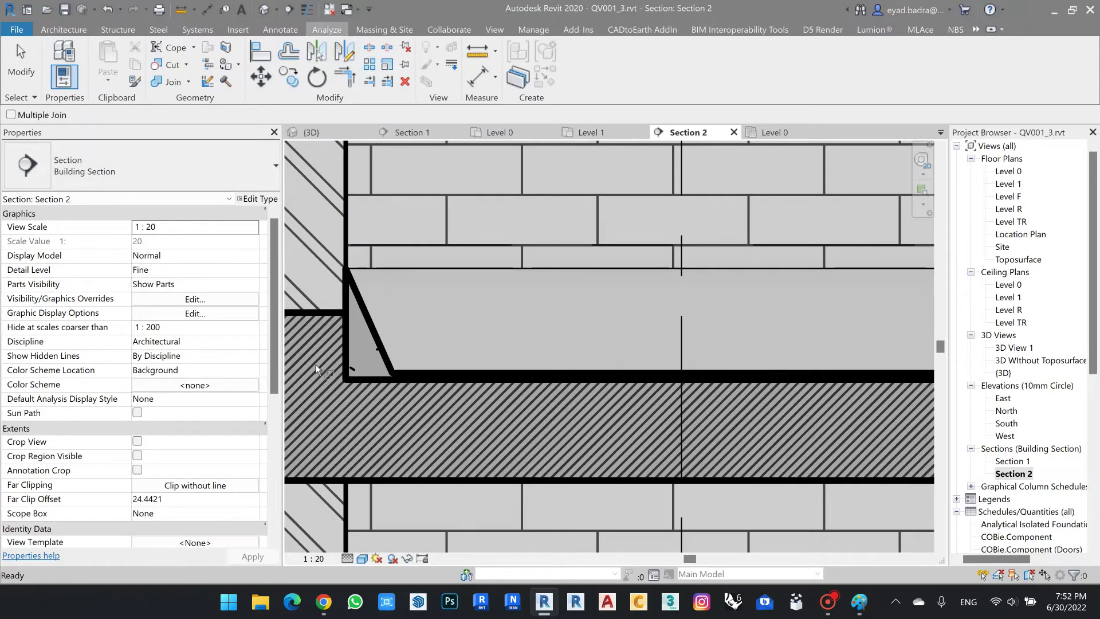
pyautogui.click(314, 559)
pyautogui.click(317, 383)
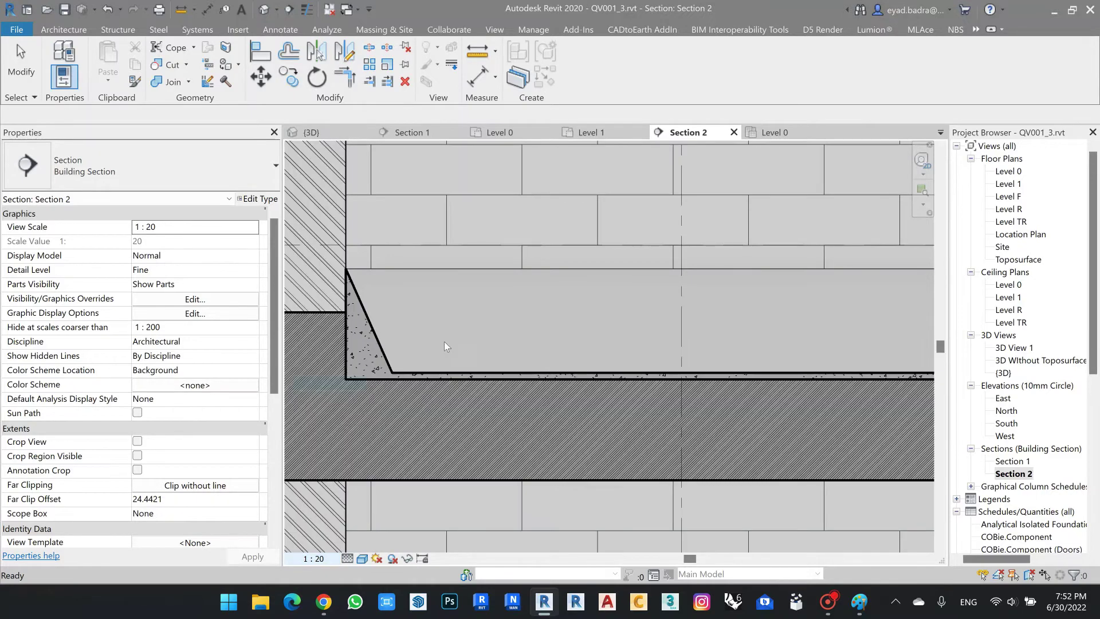
pyautogui.scroll(1, 445, 344)
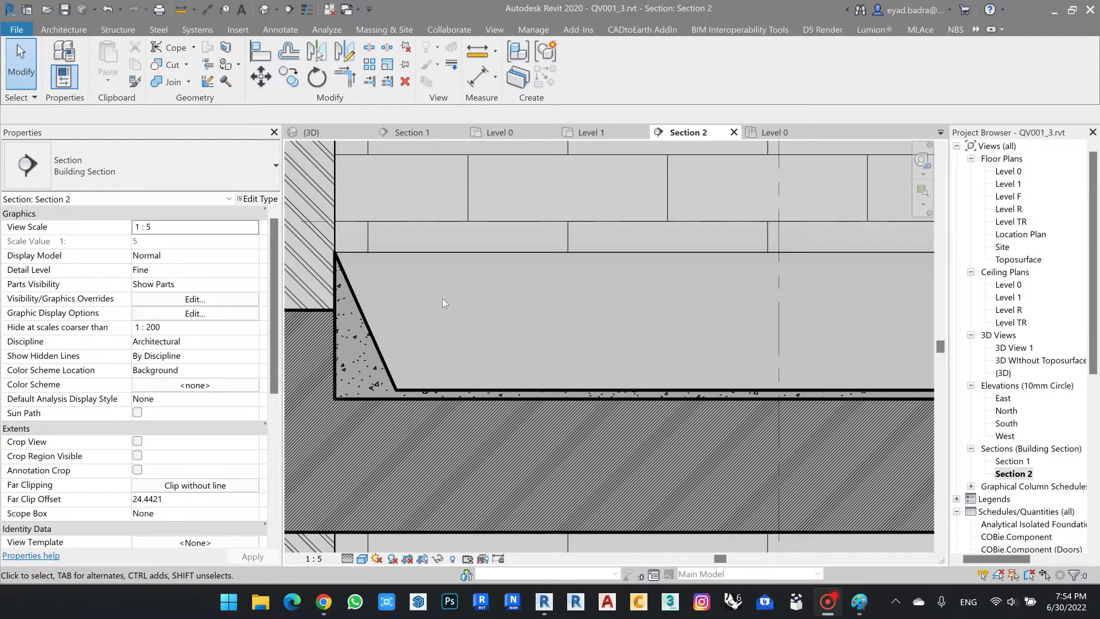
pyautogui.moveTo(437, 332); pyautogui.dragTo(447, 330, button='middle')
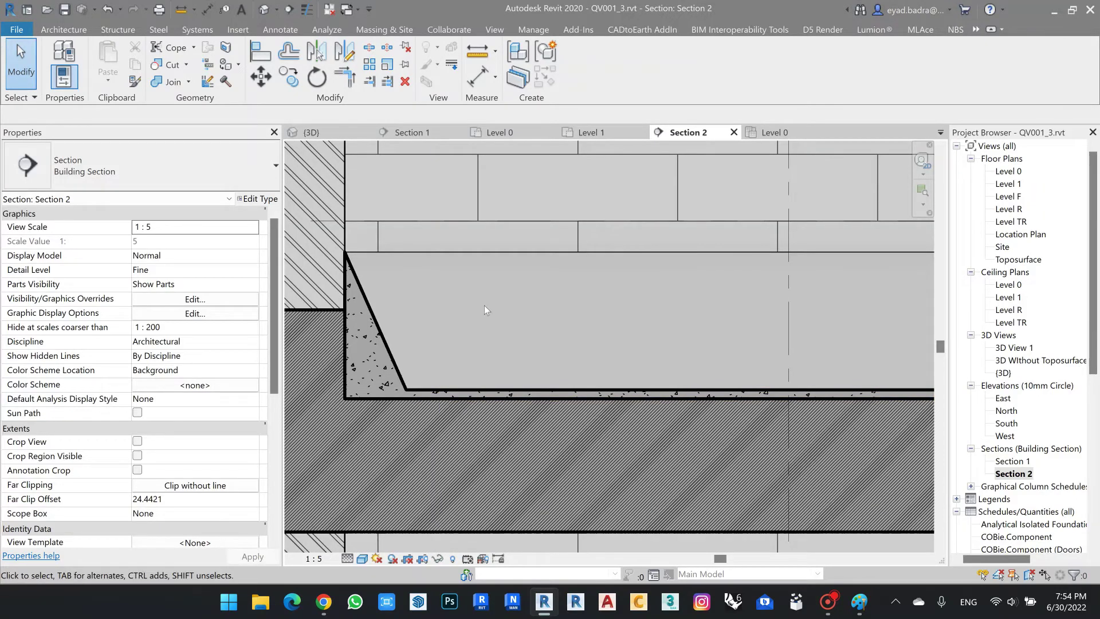
pyautogui.scroll(-1, 484, 305)
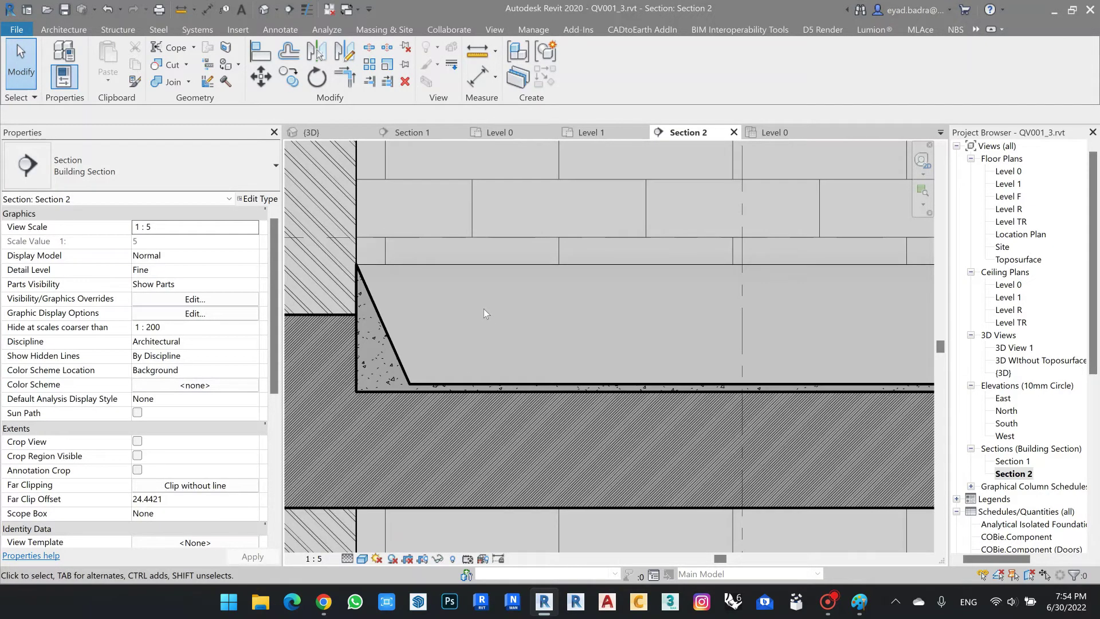
# On Level 1, create an in-place model in the Floors category with a name starting with M_bath.
pyautogui.doubleClick(1007, 186)
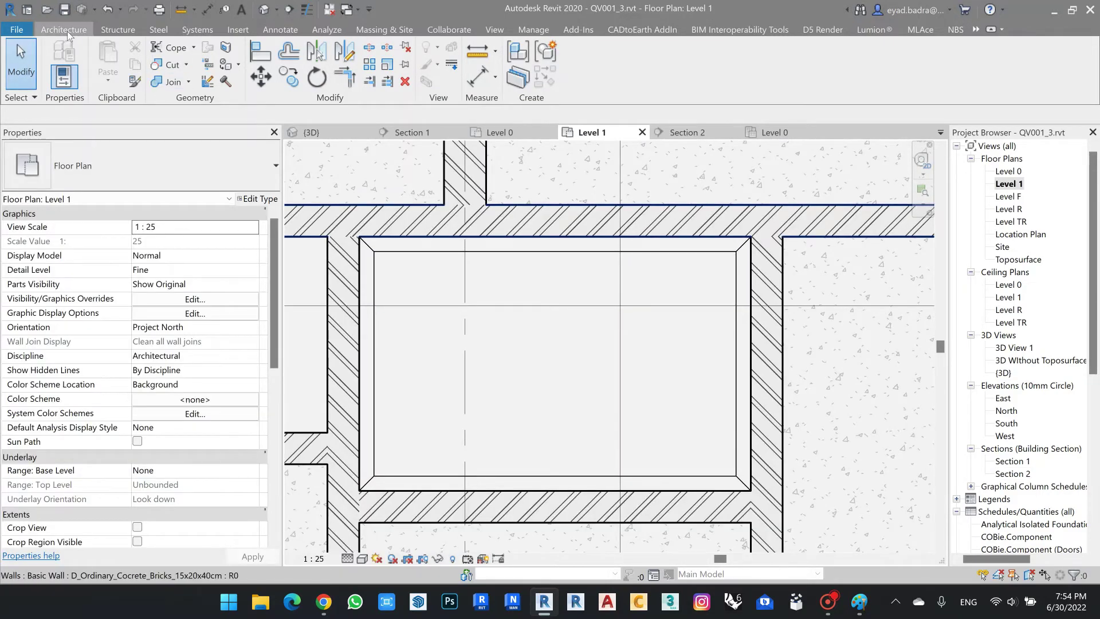
pyautogui.click(63, 29)
pyautogui.click(170, 81)
pyautogui.click(131, 137)
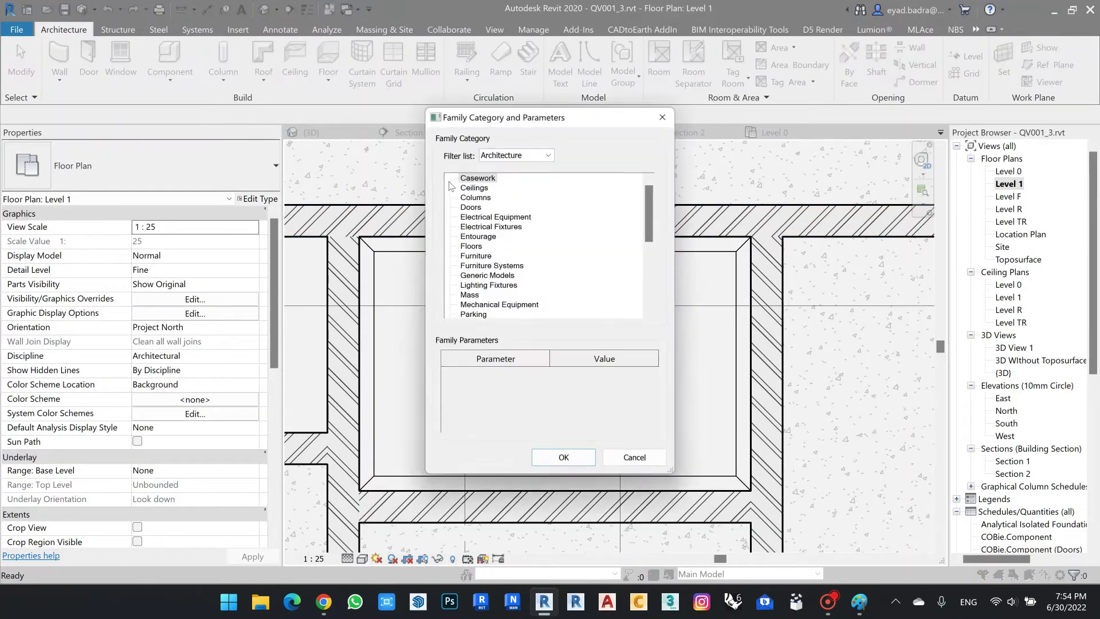
pyautogui.click(471, 246)
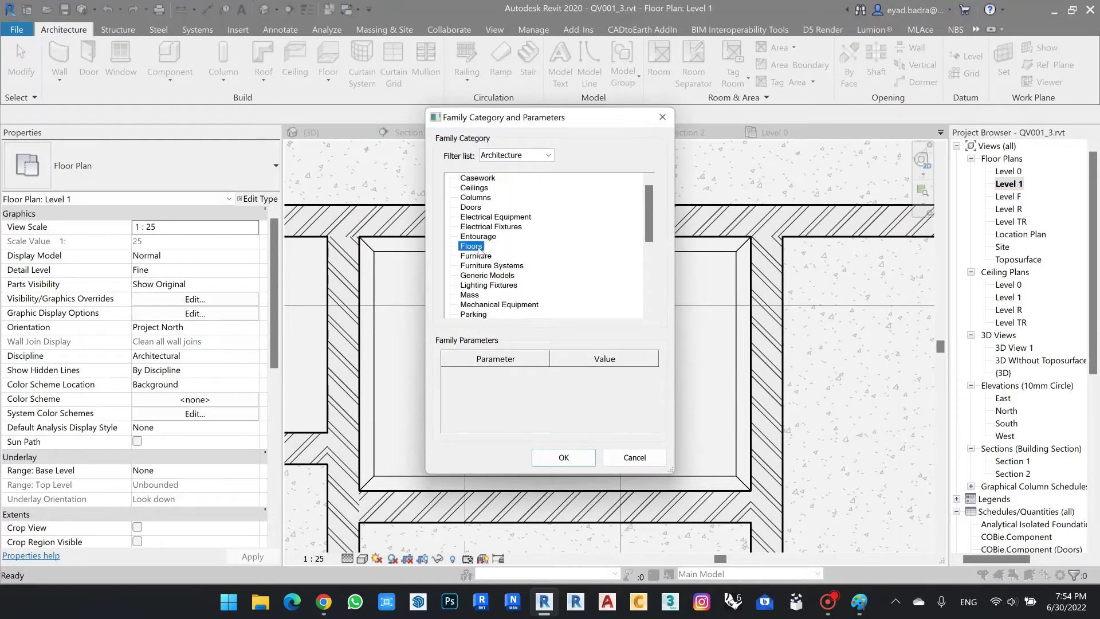
pyautogui.click(564, 458)
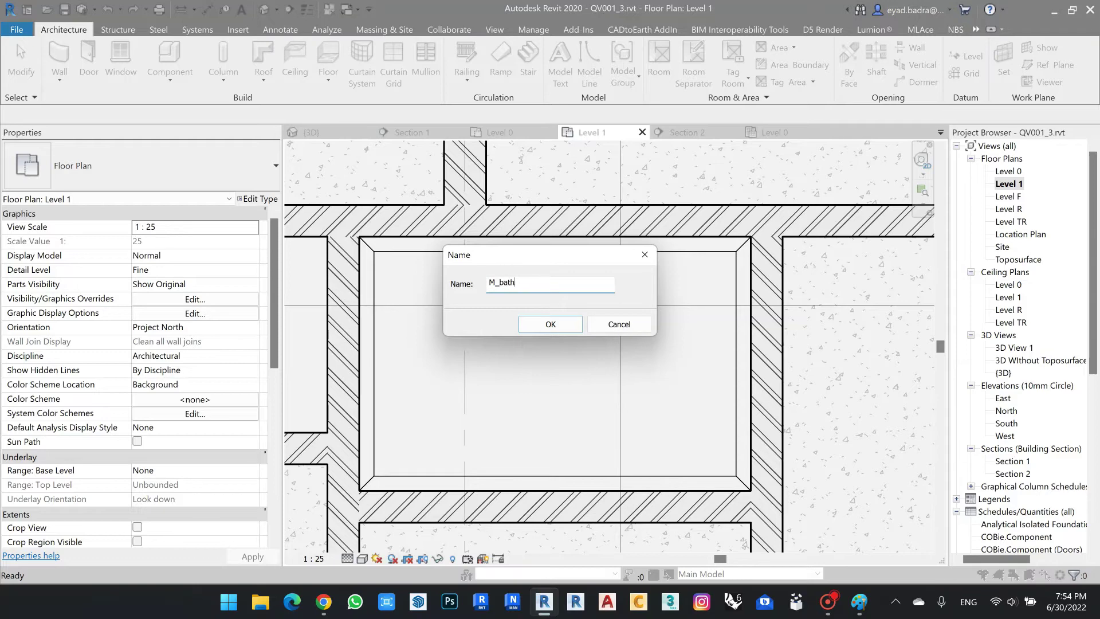
pyautogui.click(551, 325)
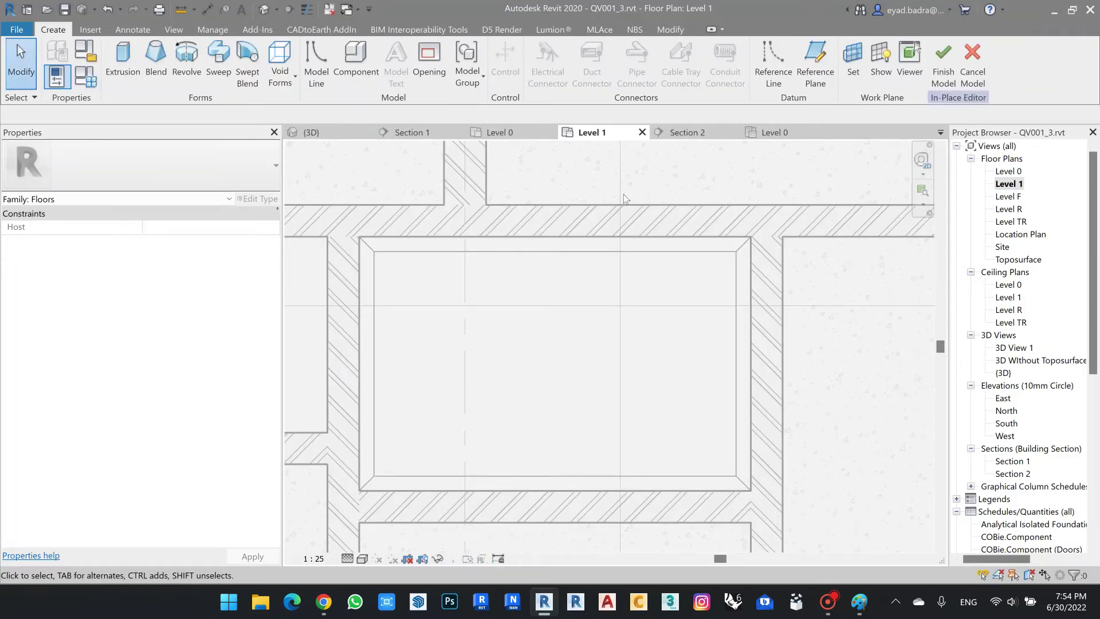
# Start a sweep and sketch its path as a rectangle along the inner faces of the bathroom walls on Level 1.
pyautogui.click(219, 60)
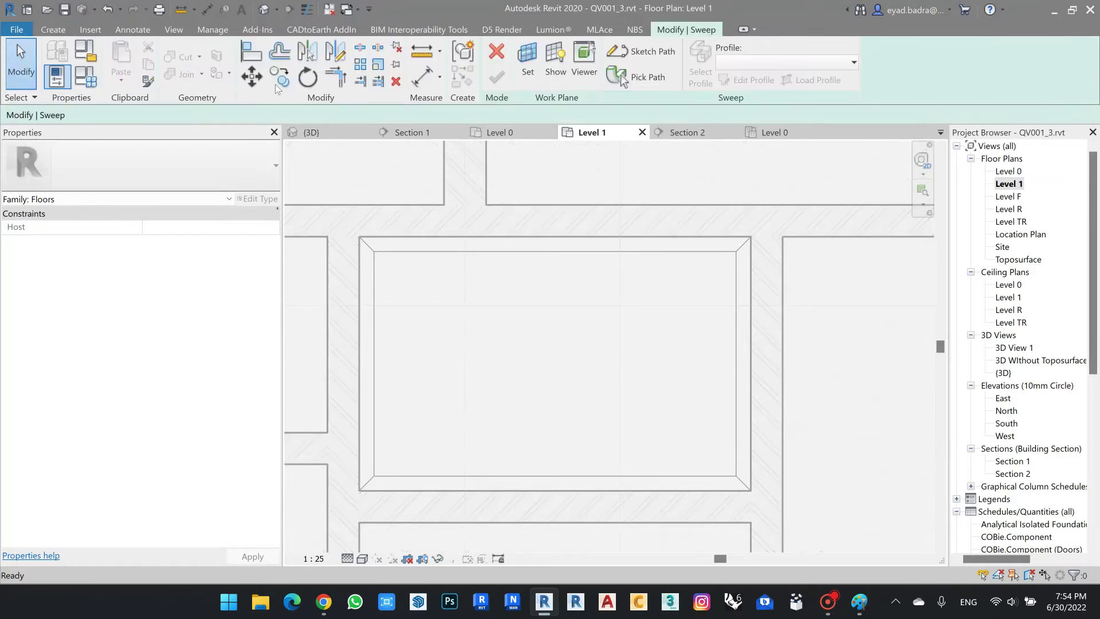
pyautogui.click(630, 51)
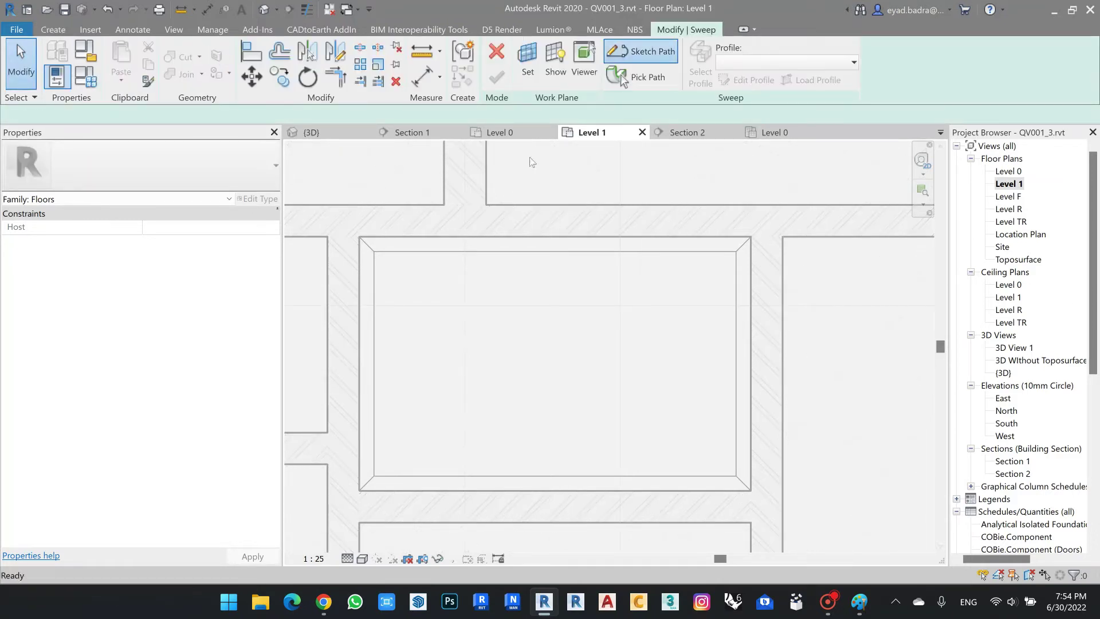
pyautogui.click(360, 237)
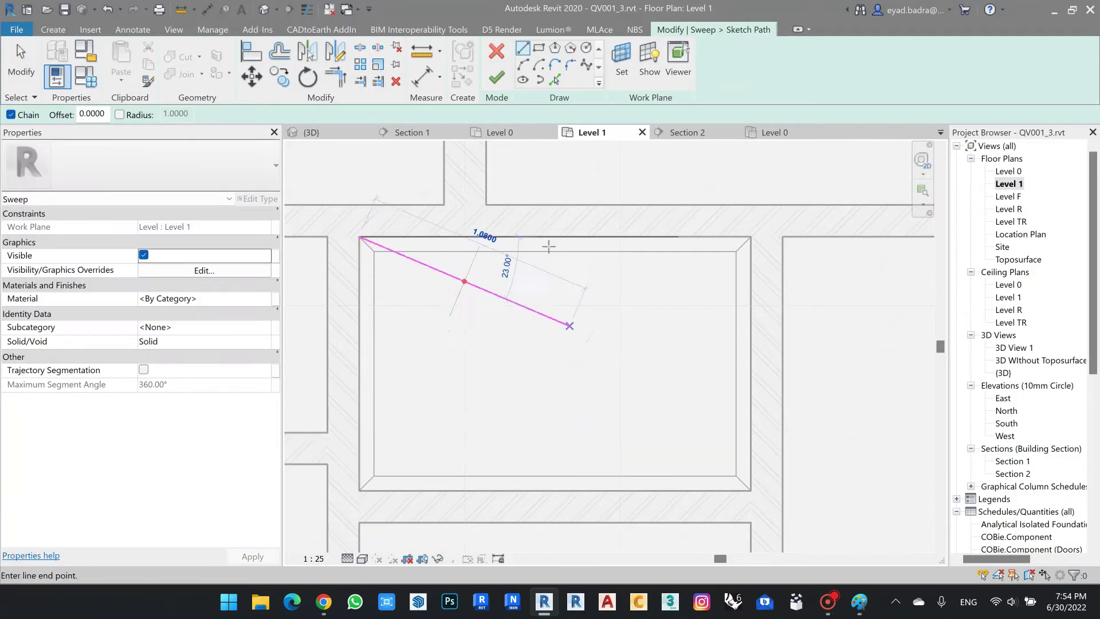
pyautogui.click(539, 47)
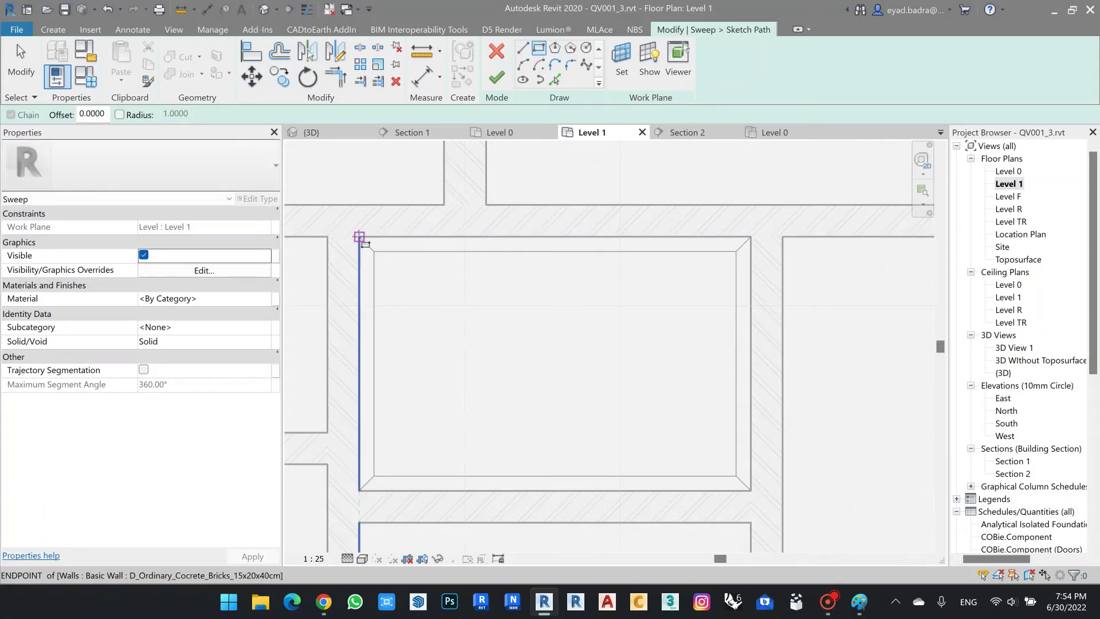
pyautogui.click(359, 236)
pyautogui.click(750, 491)
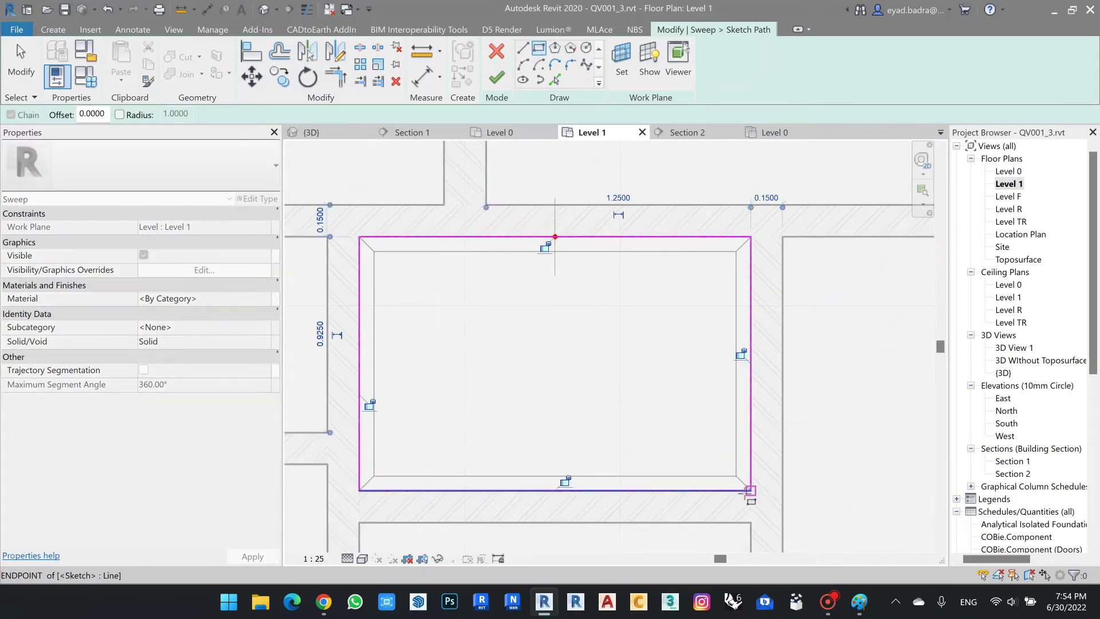
pyautogui.doubleClick(1013, 474)
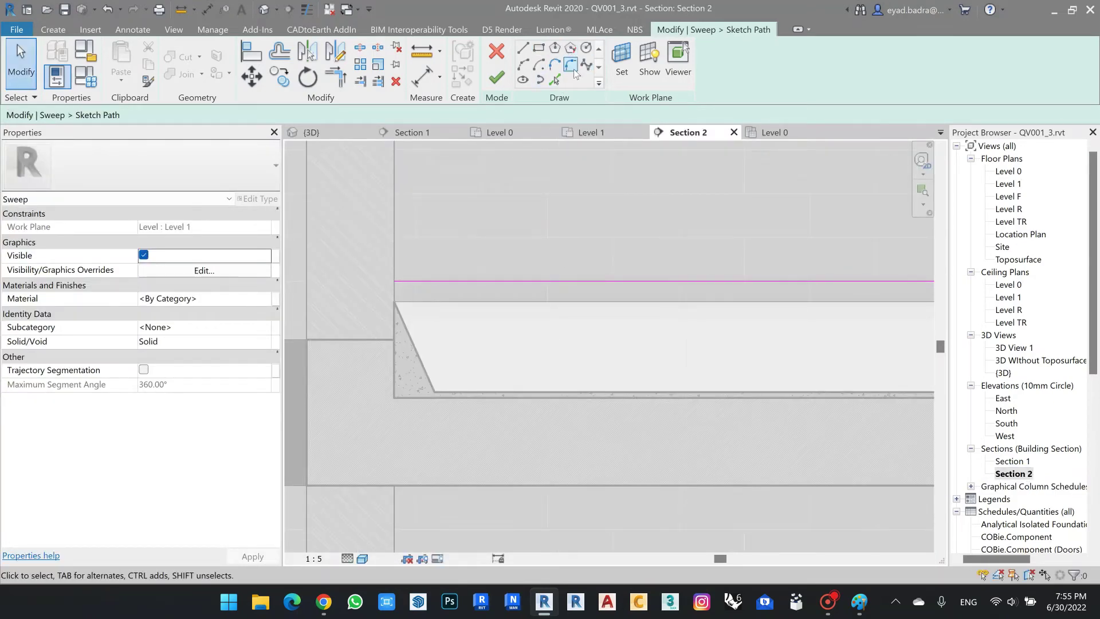
pyautogui.click(497, 77)
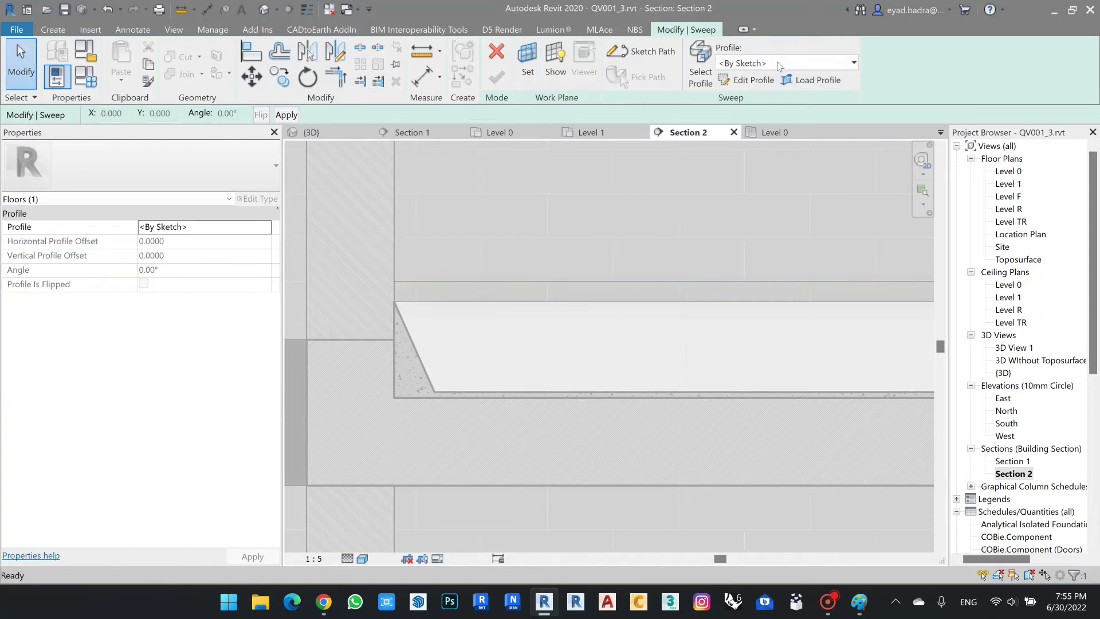
# Assign the MEMBRANE_INSULATION_BATHROOM_1cm profile to the sweep and set its vertical profile offset to -0.2 in Section 1.
pyautogui.click(779, 64)
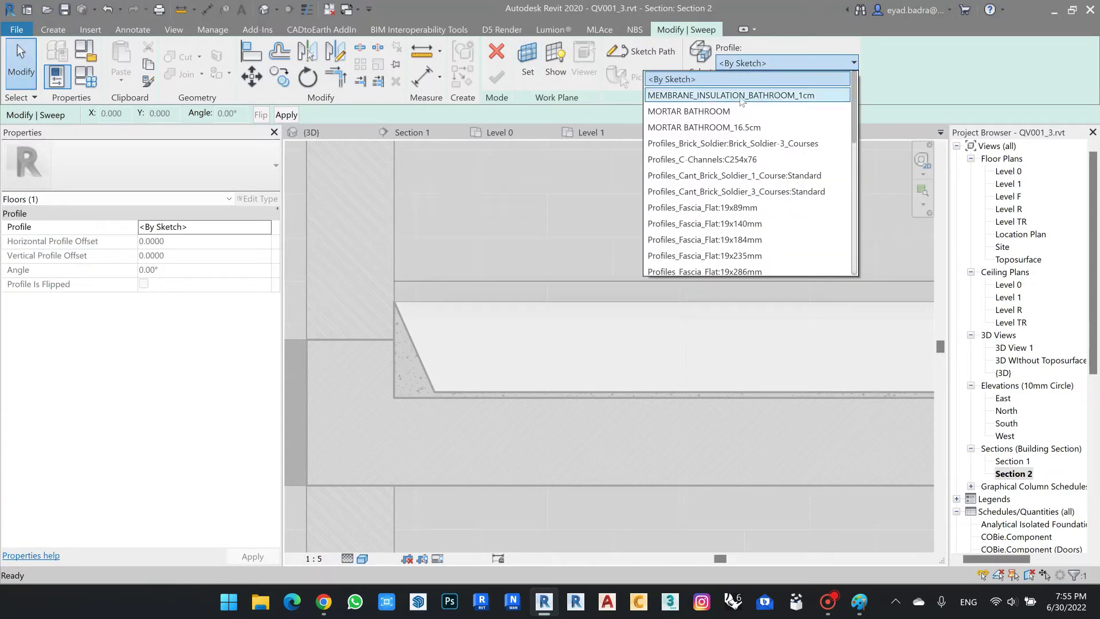
pyautogui.click(806, 101)
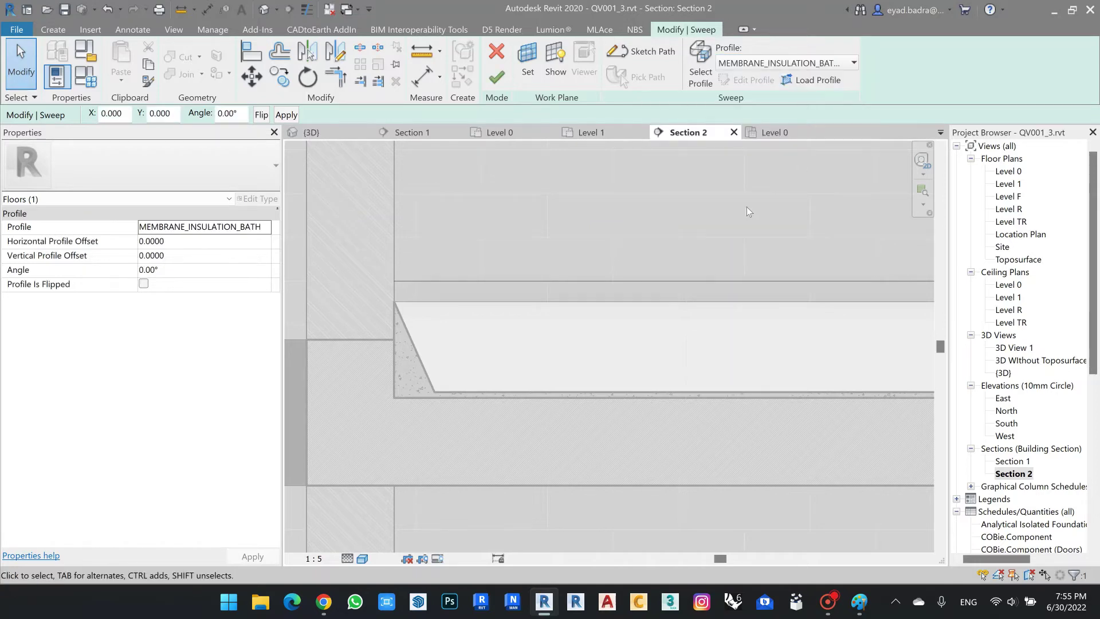
pyautogui.doubleClick(1012, 462)
pyautogui.scroll(-1, 490, 259)
pyautogui.moveTo(479, 249); pyautogui.dragTo(482, 324, button='middle')
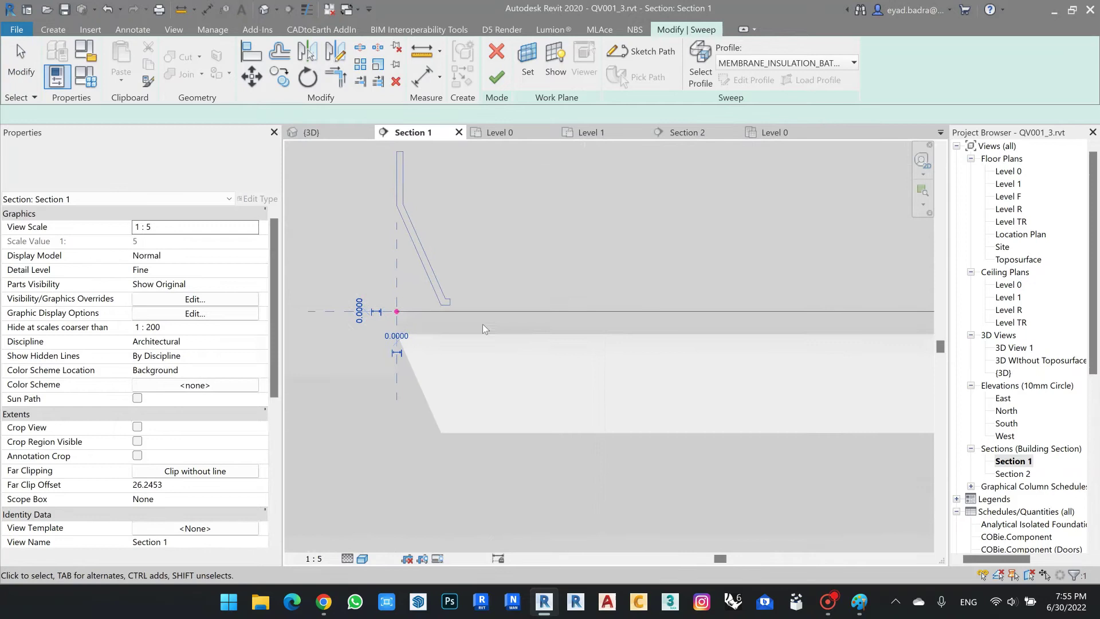
pyautogui.click(420, 210)
pyautogui.moveTo(466, 267); pyautogui.dragTo(465, 274, button='middle')
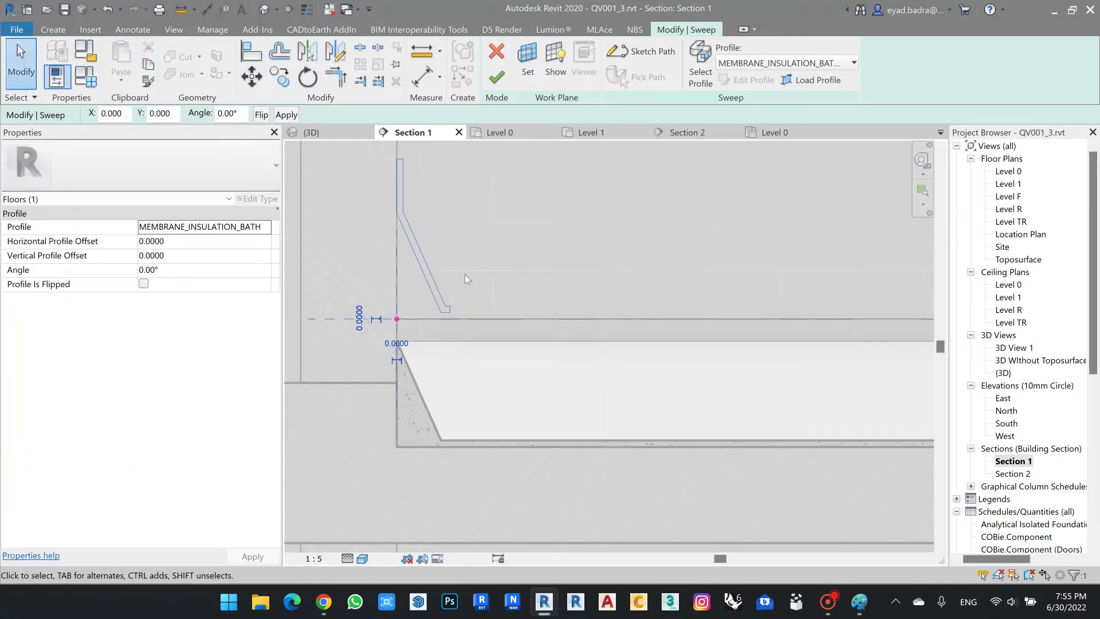
pyautogui.click(176, 259)
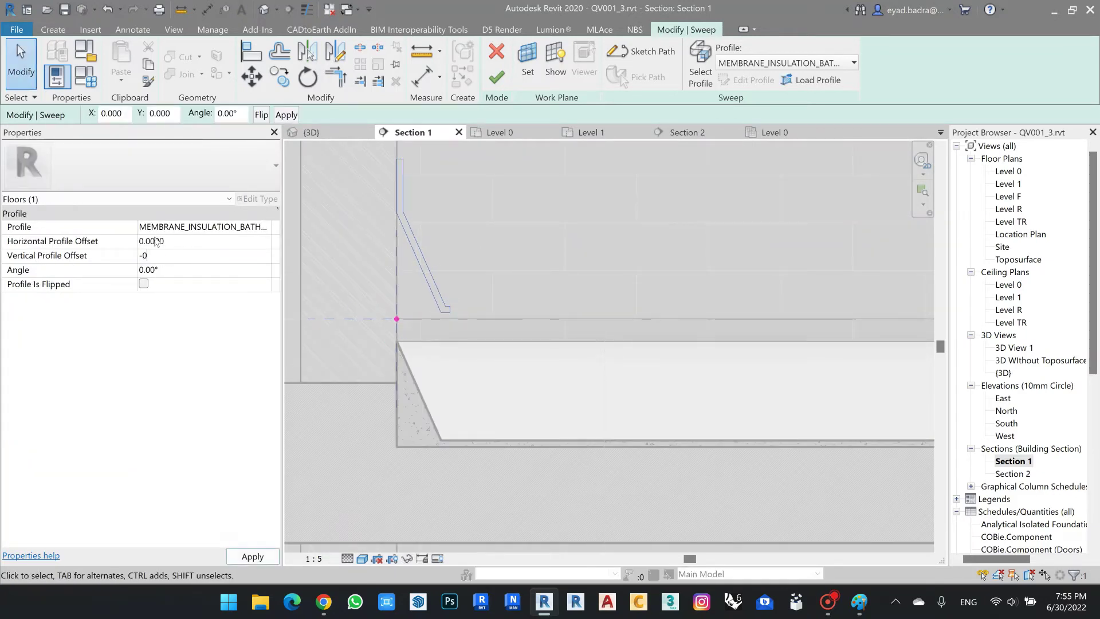
pyautogui.write('-0.2')
pyautogui.click(252, 556)
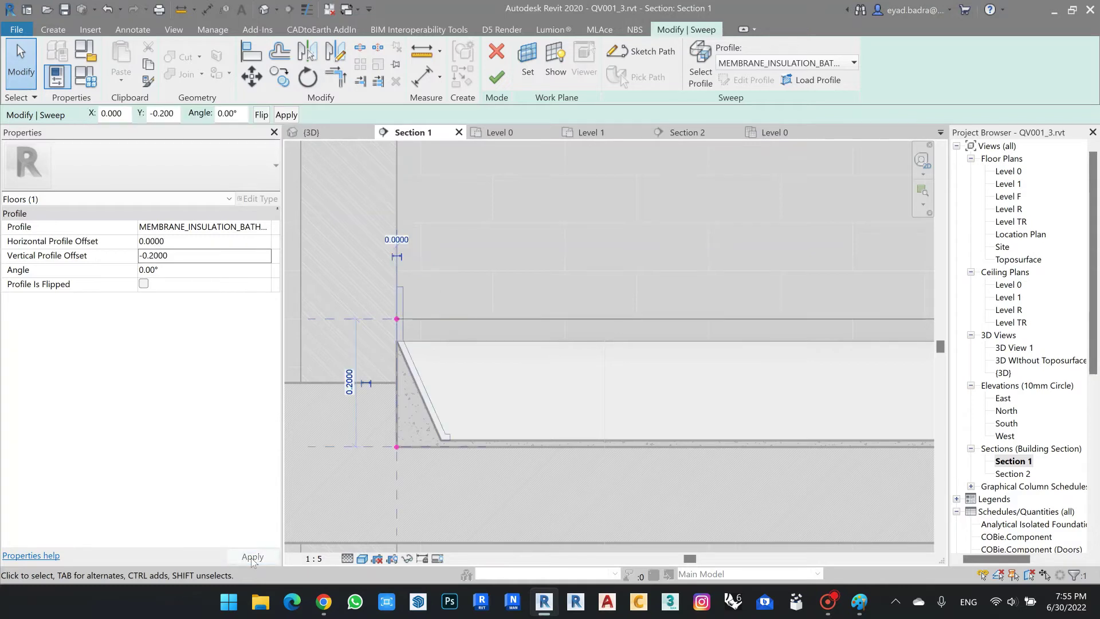
# Examine in Section 1 how the membrane profile sits against the wall and the sloped mortar.
pyautogui.scroll(2, 448, 387)
pyautogui.moveTo(482, 359); pyautogui.dragTo(499, 351, button='middle')
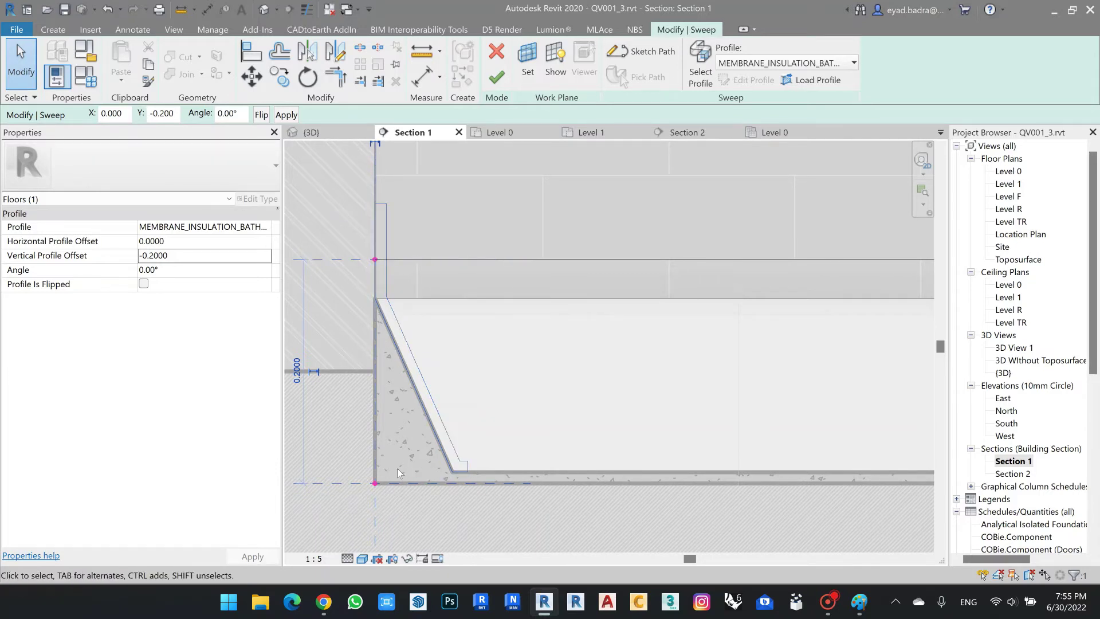
pyautogui.moveTo(514, 336); pyautogui.dragTo(524, 341, button='middle')
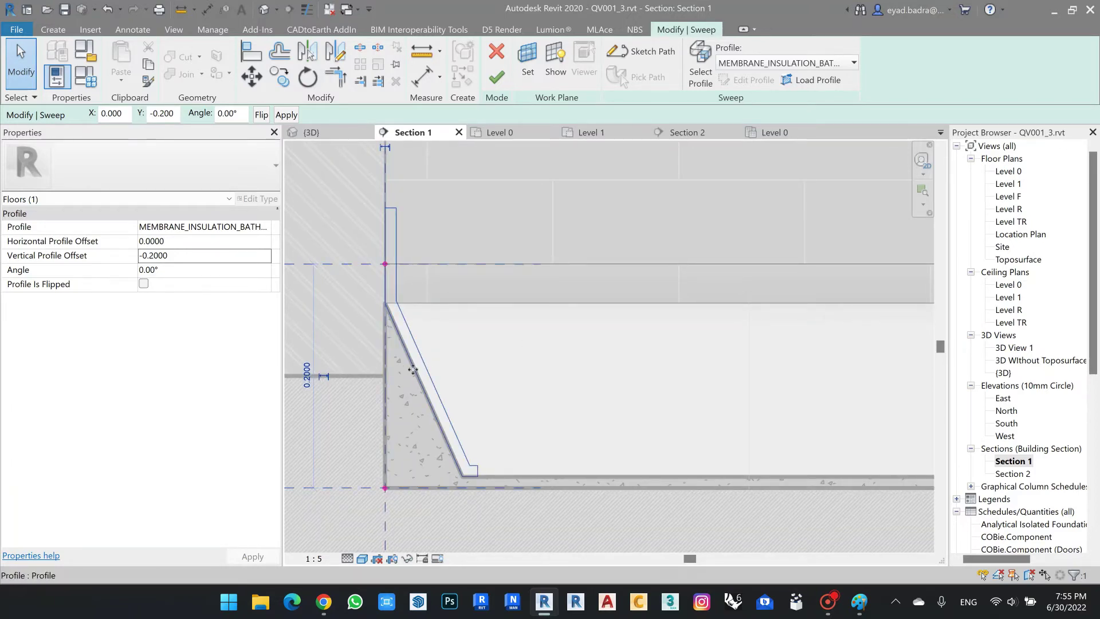
pyautogui.moveTo(486, 258); pyautogui.dragTo(500, 270, button='middle')
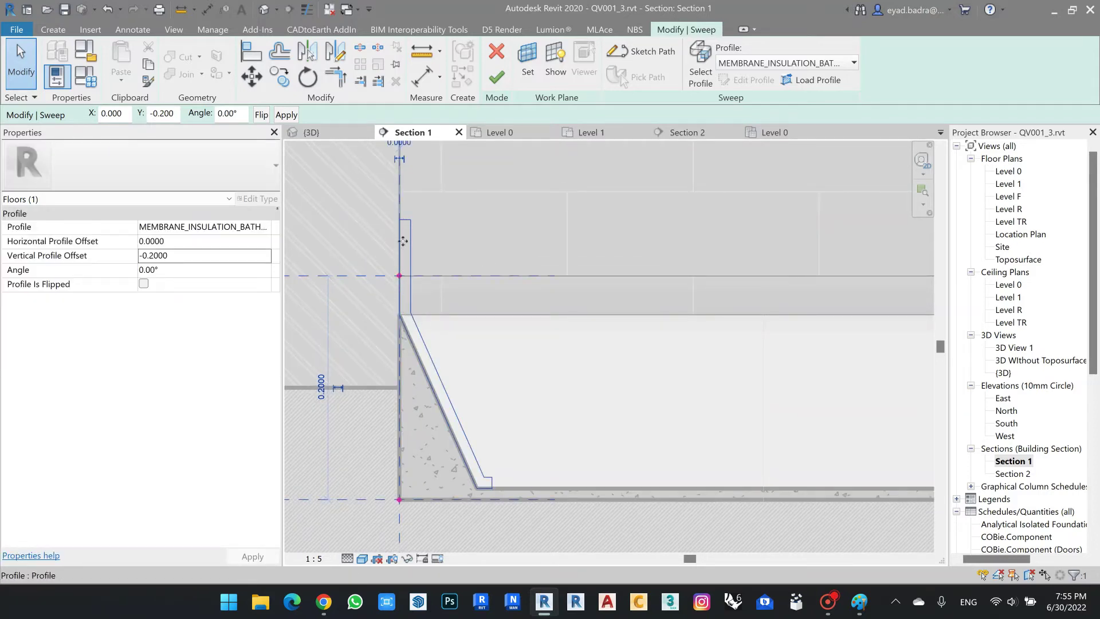
pyautogui.moveTo(438, 224); pyautogui.dragTo(460, 240, button='middle')
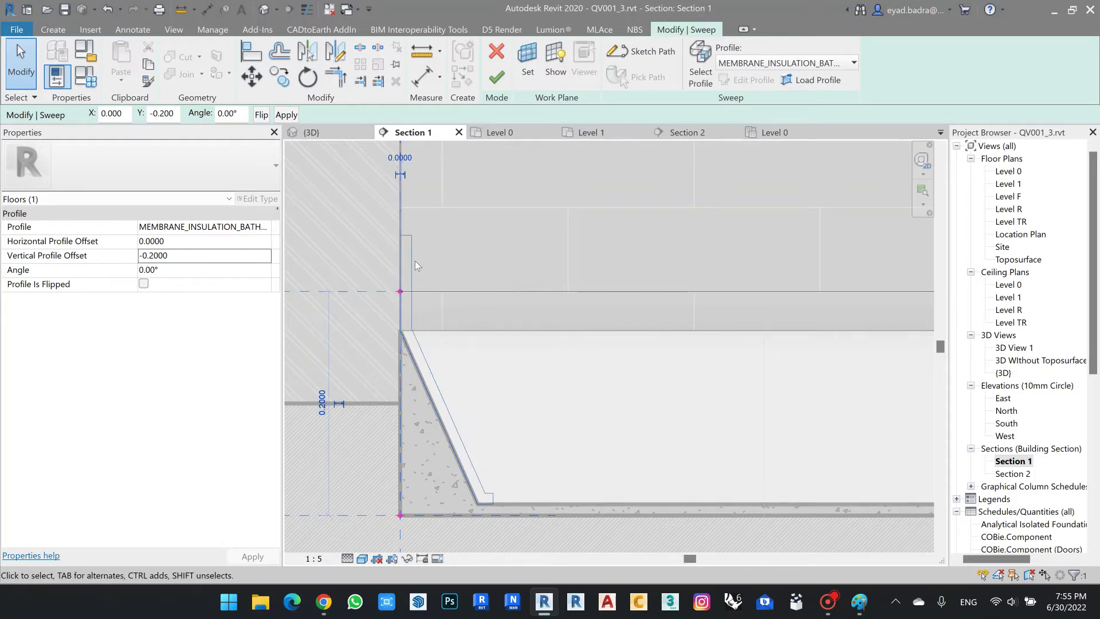
pyautogui.scroll(-1, 488, 263)
pyautogui.moveTo(491, 263); pyautogui.dragTo(489, 275, button='middle')
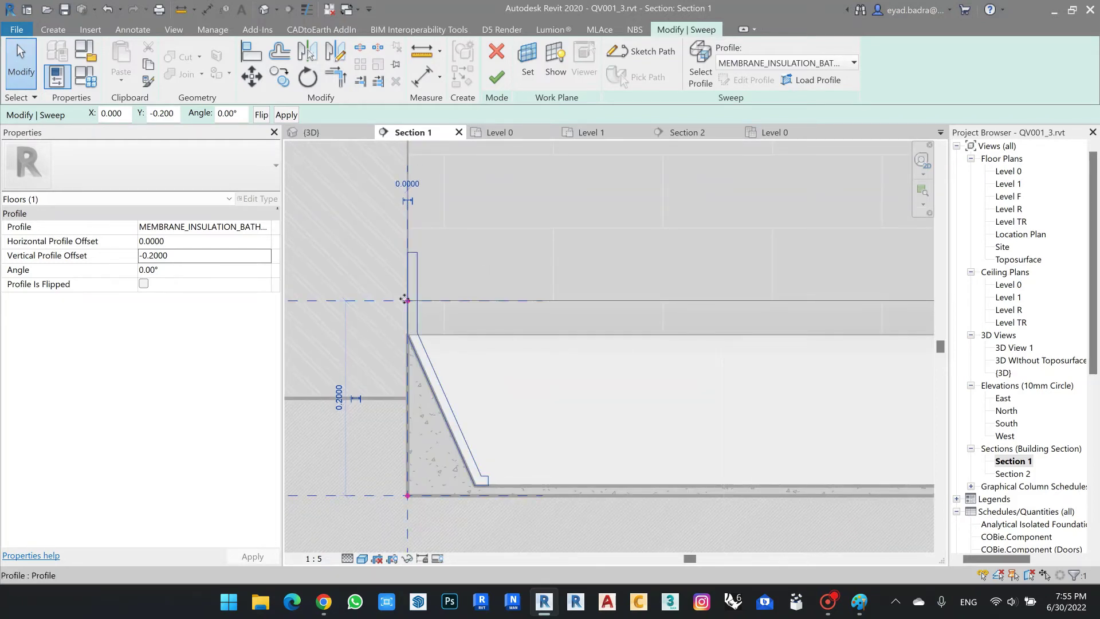
pyautogui.scroll(1, 472, 286)
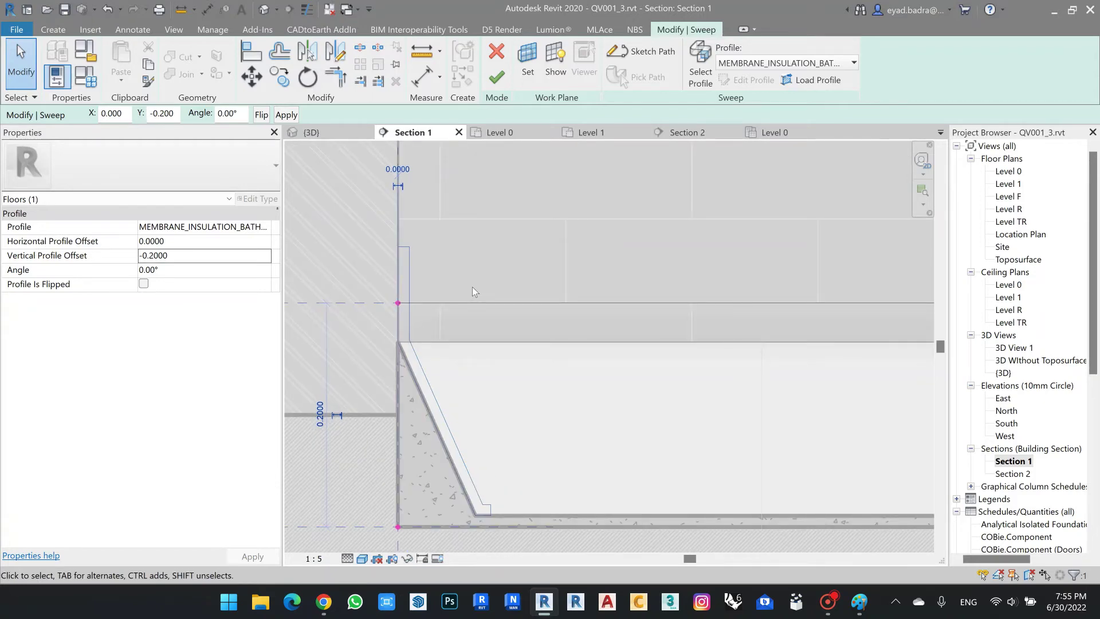
# Complete the membrane sweep, assign it the Membrane_BATHROOMS material and finish the in-place model.
pyautogui.click(496, 84)
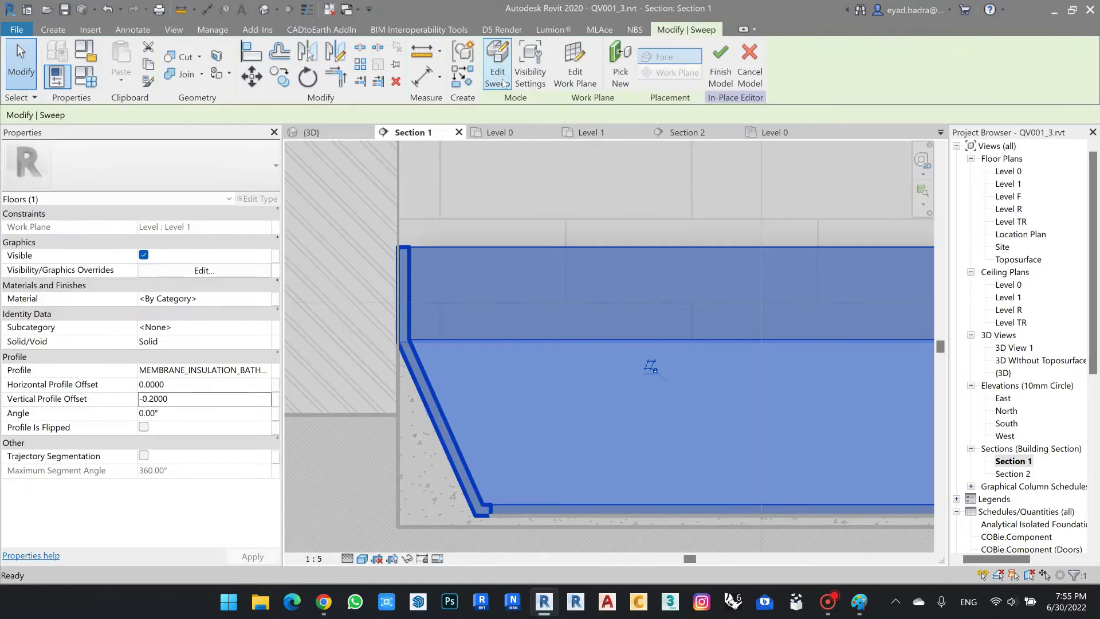
pyautogui.click(266, 301)
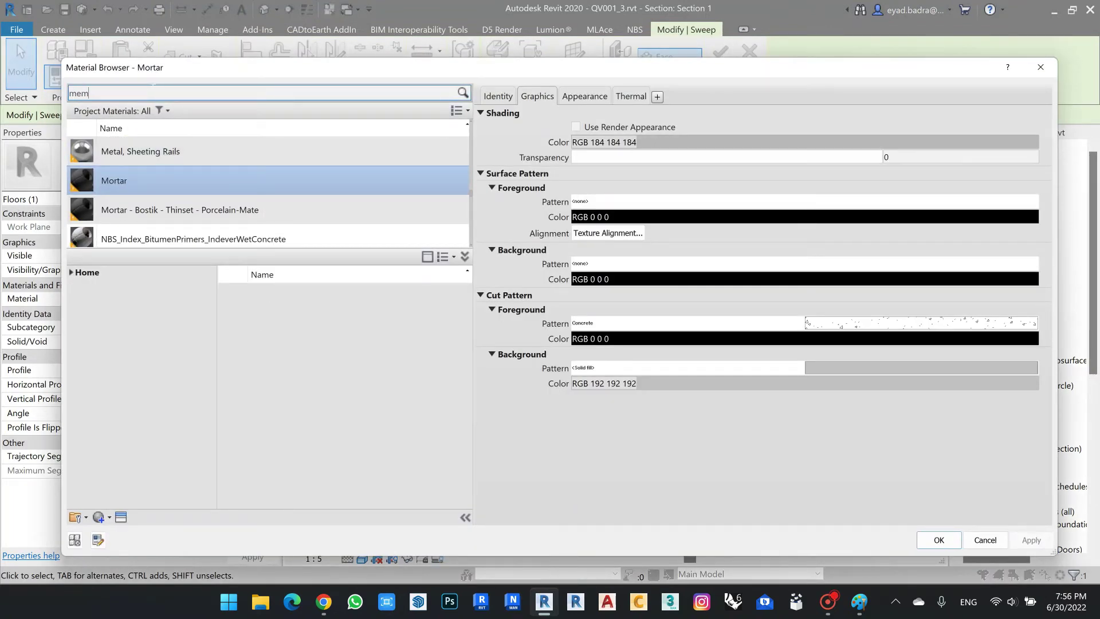
pyautogui.click(183, 196)
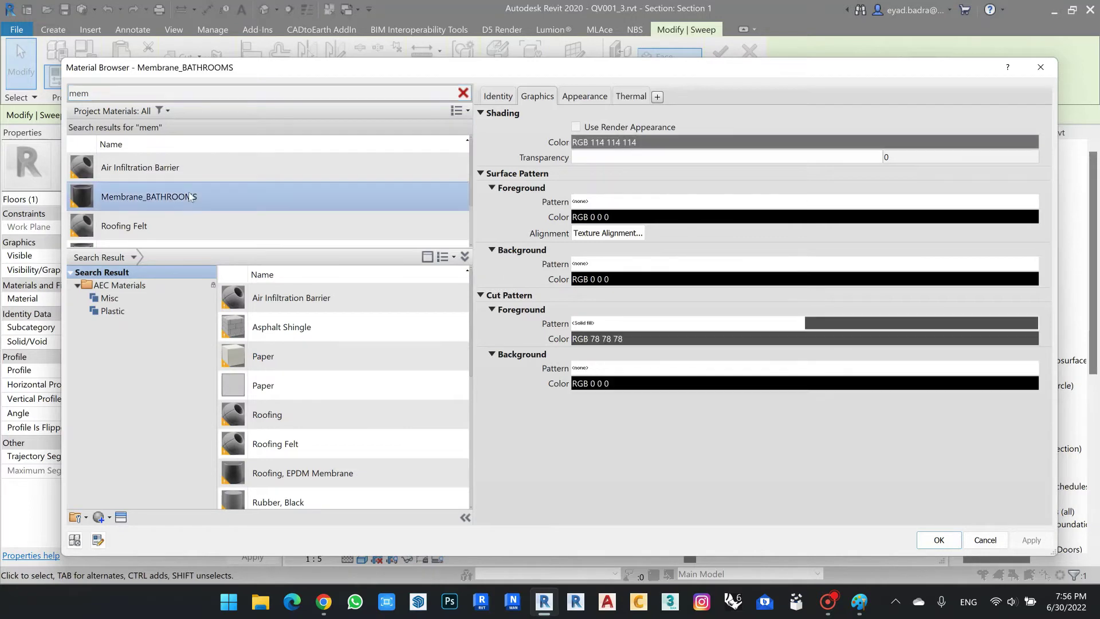
pyautogui.click(939, 539)
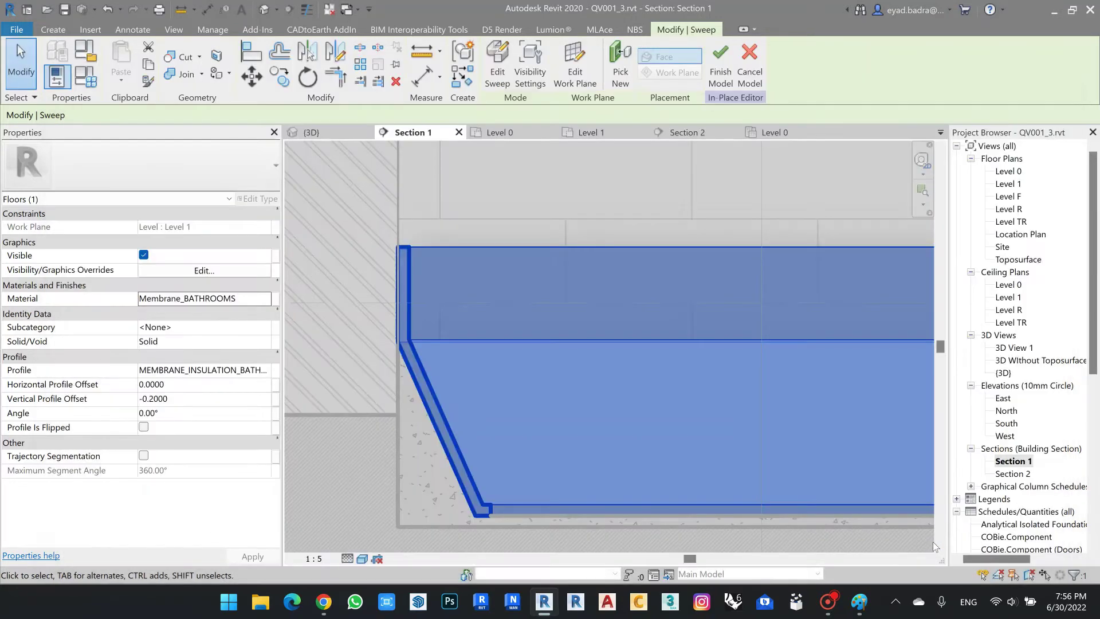
pyautogui.click(720, 68)
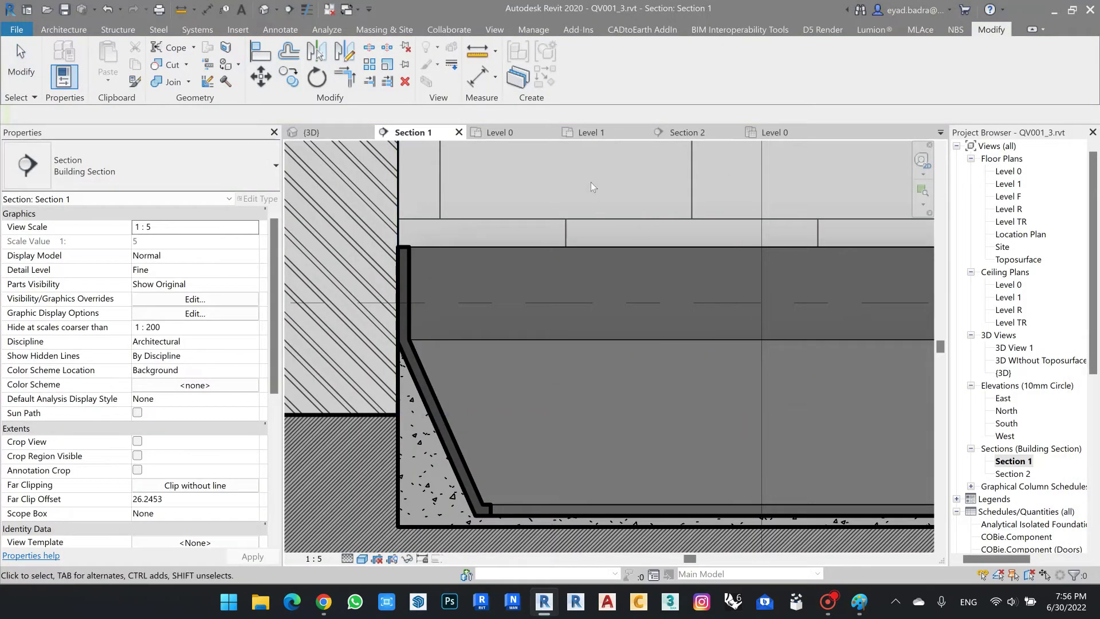
# On Level 1, start an architectural floor of type D_MEMBRANE_BATHROOM_ 10mm.
pyautogui.doubleClick(1008, 183)
pyautogui.scroll(-2, 543, 307)
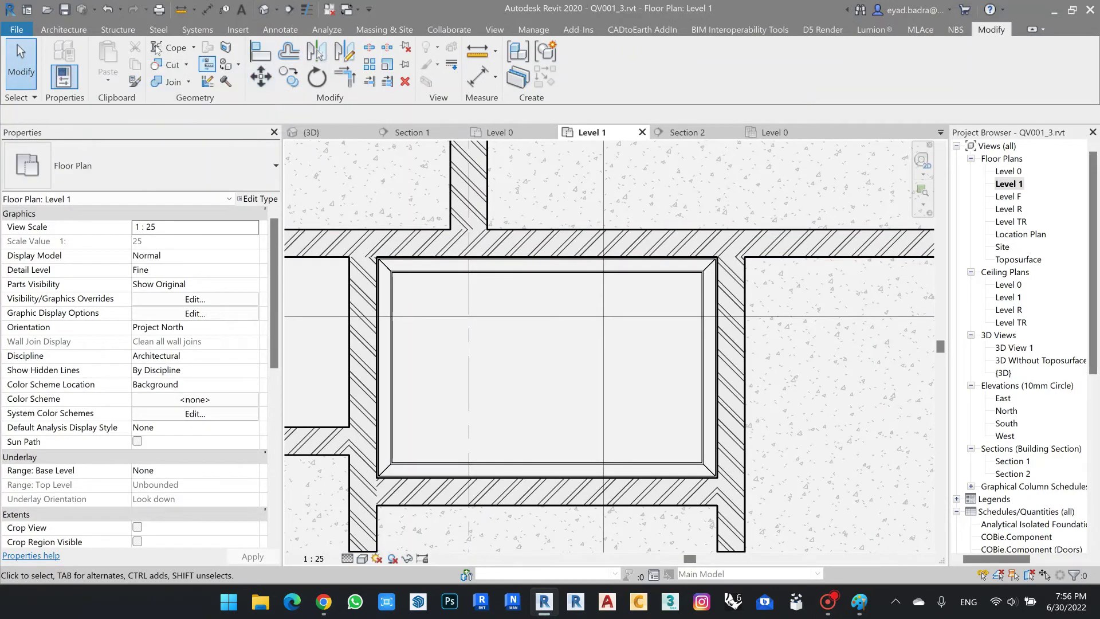
pyautogui.click(63, 29)
pyautogui.click(328, 79)
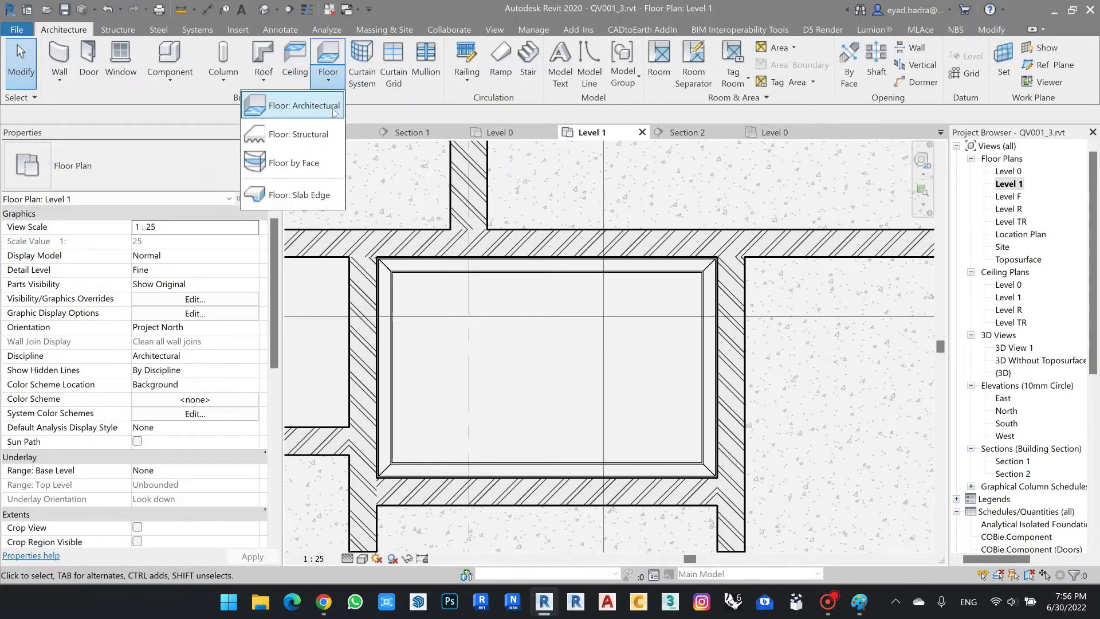
pyautogui.click(332, 108)
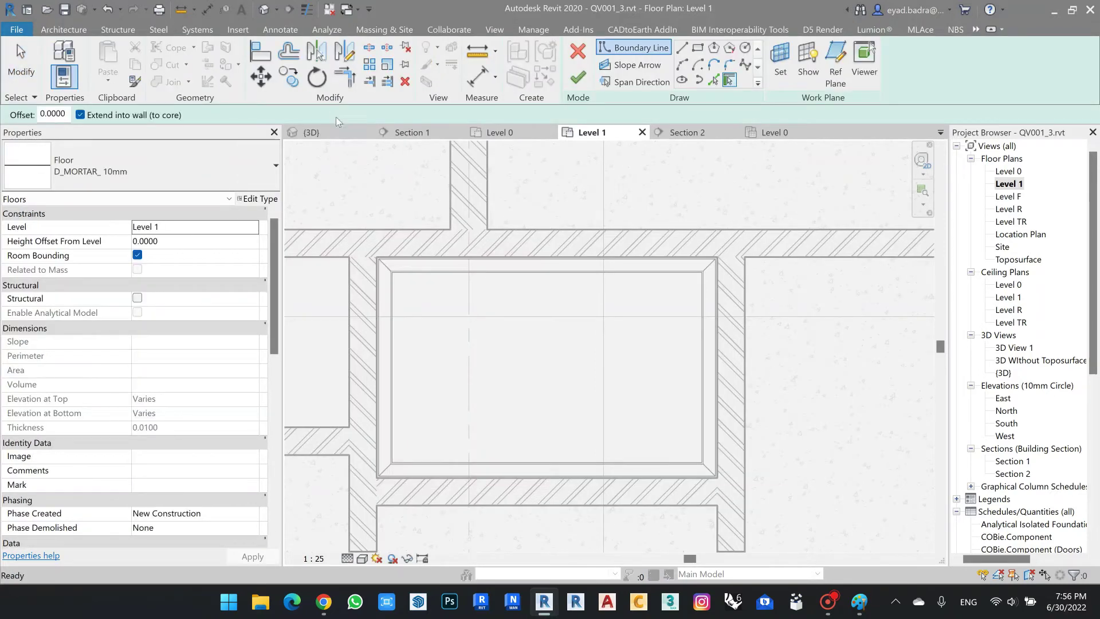
pyautogui.click(181, 159)
pyautogui.scroll(2, 120, 344)
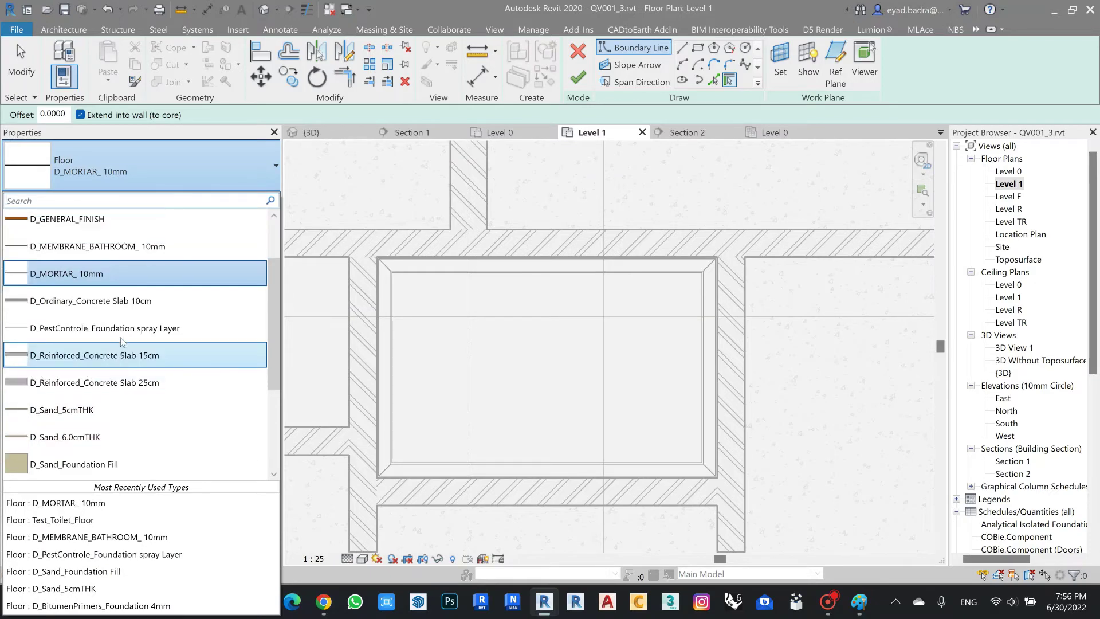
pyautogui.click(154, 247)
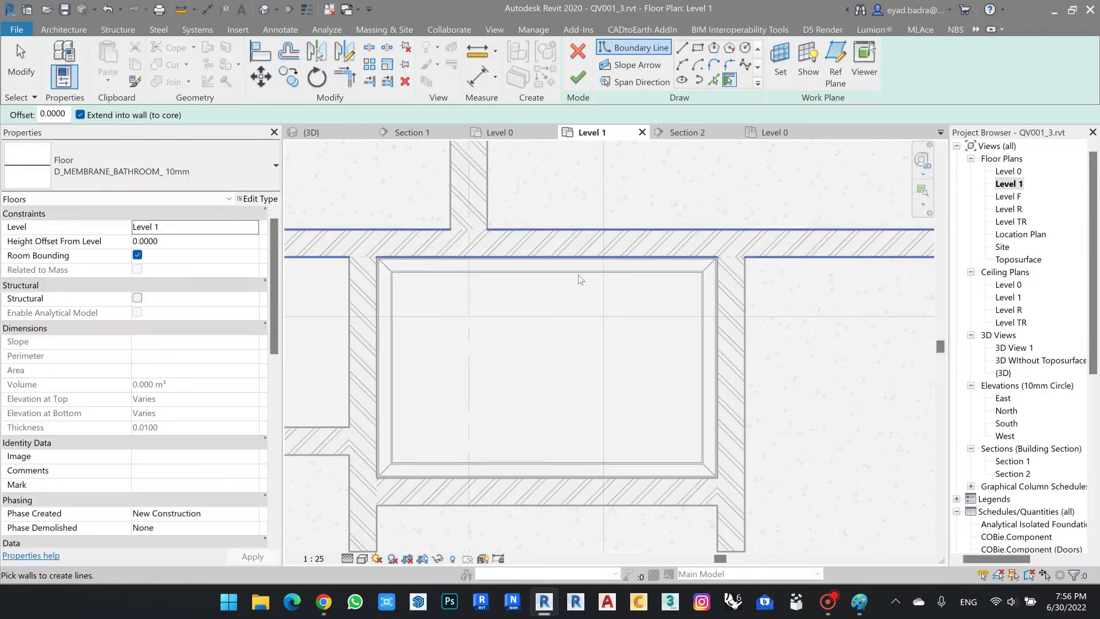
# Sketch the floor's rectangular boundary corner to corner along the inner edge of the membrane sweep and finish the floor.
pyautogui.click(697, 49)
pyautogui.scroll(4, 390, 281)
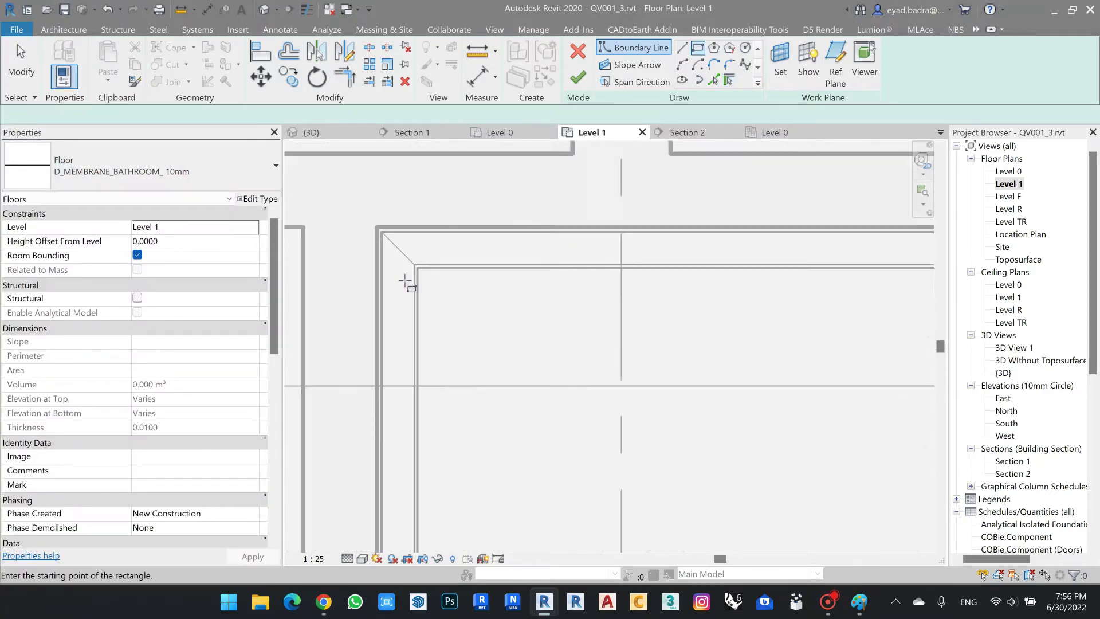
pyautogui.click(434, 255)
pyautogui.scroll(-4, 479, 315)
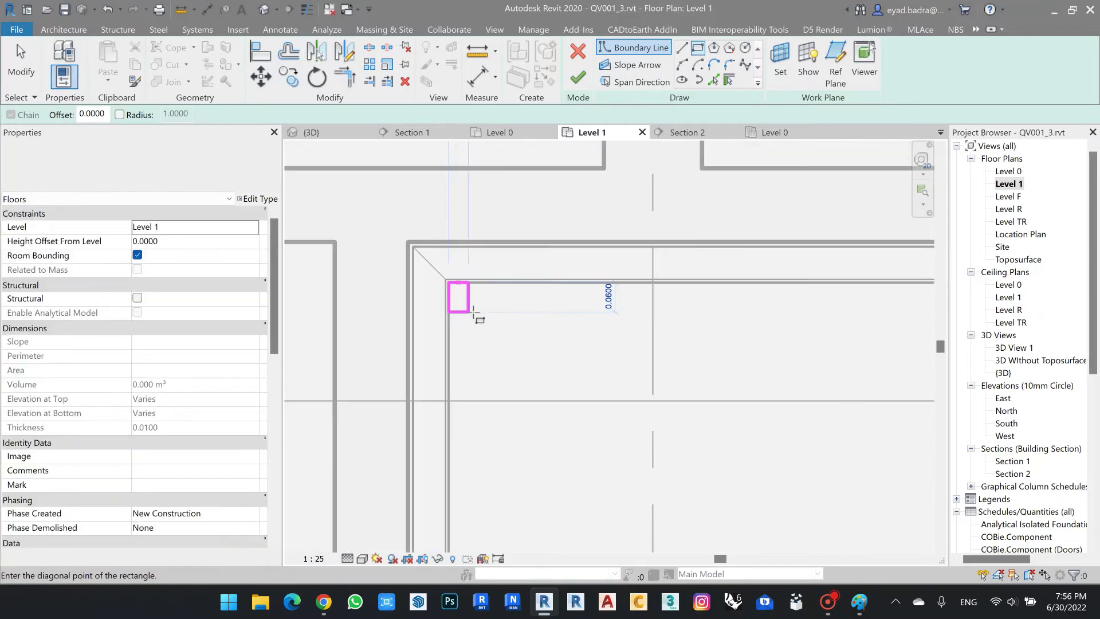
pyautogui.scroll(4, 604, 417)
pyautogui.scroll(2, 618, 401)
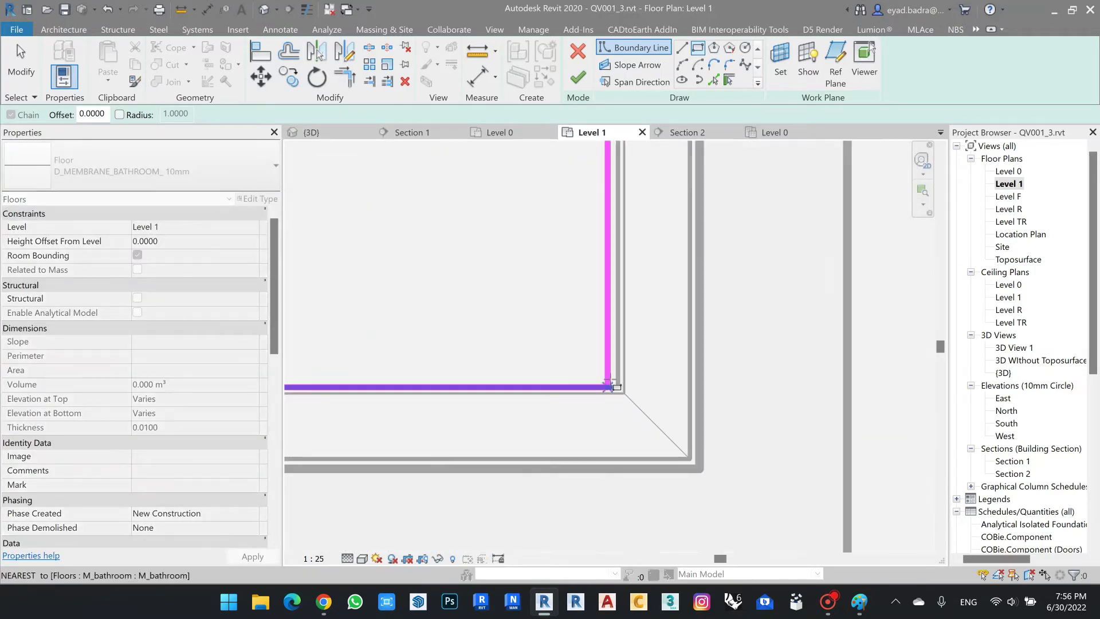
pyautogui.click(620, 388)
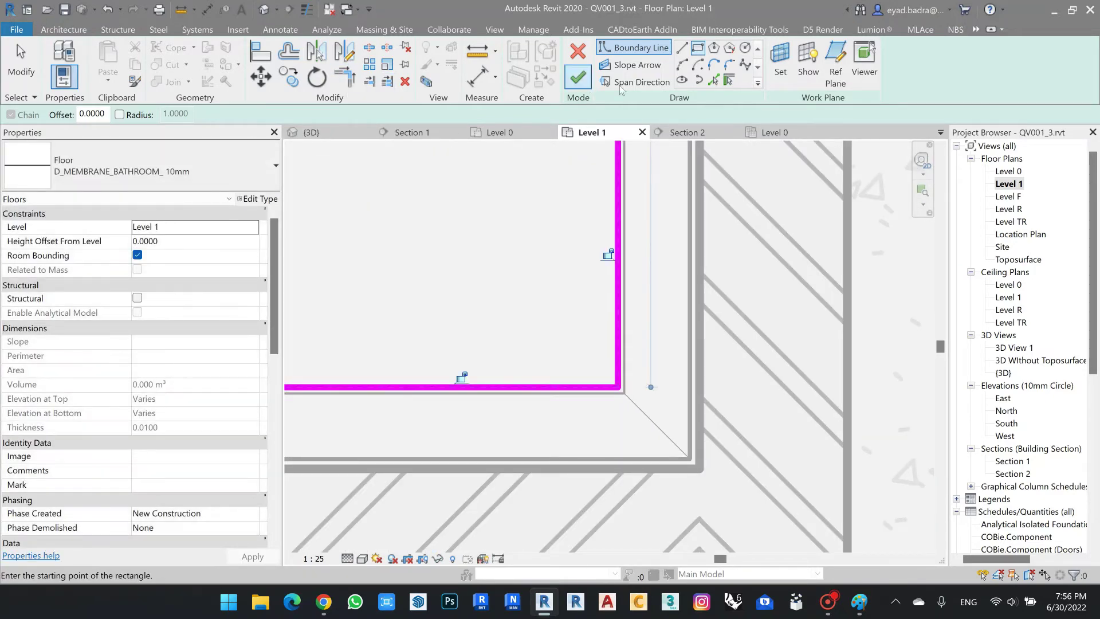
pyautogui.click(577, 77)
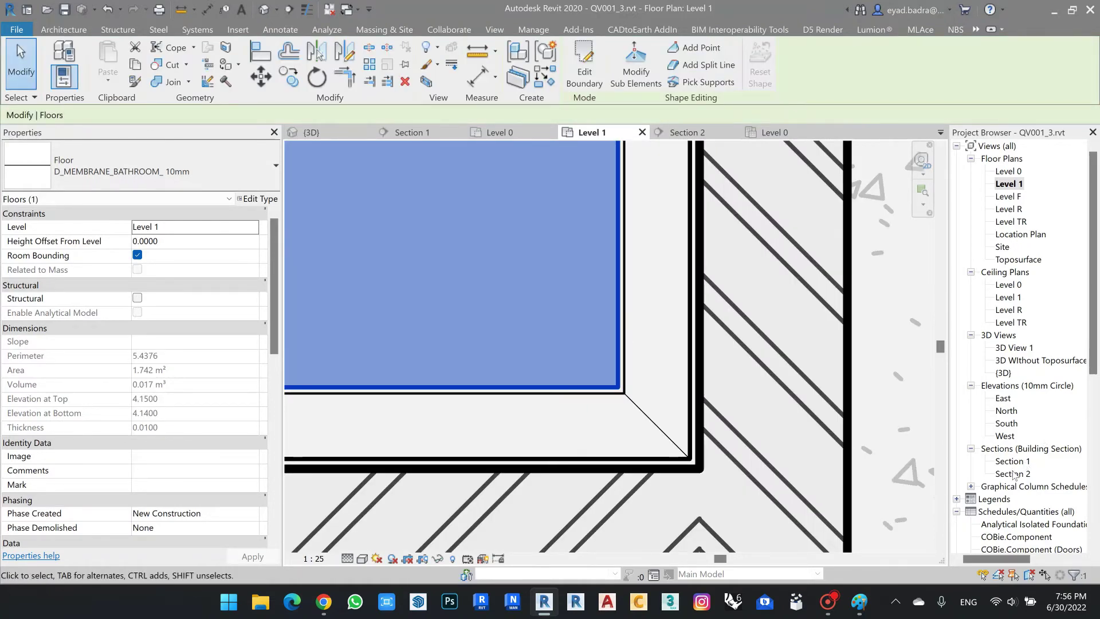
# Open Section 2 at the edge of the new membrane floor and turn on thin lines.
pyautogui.doubleClick(1014, 474)
pyautogui.scroll(5, 474, 342)
pyautogui.moveTo(467, 351); pyautogui.dragTo(491, 340, button='middle')
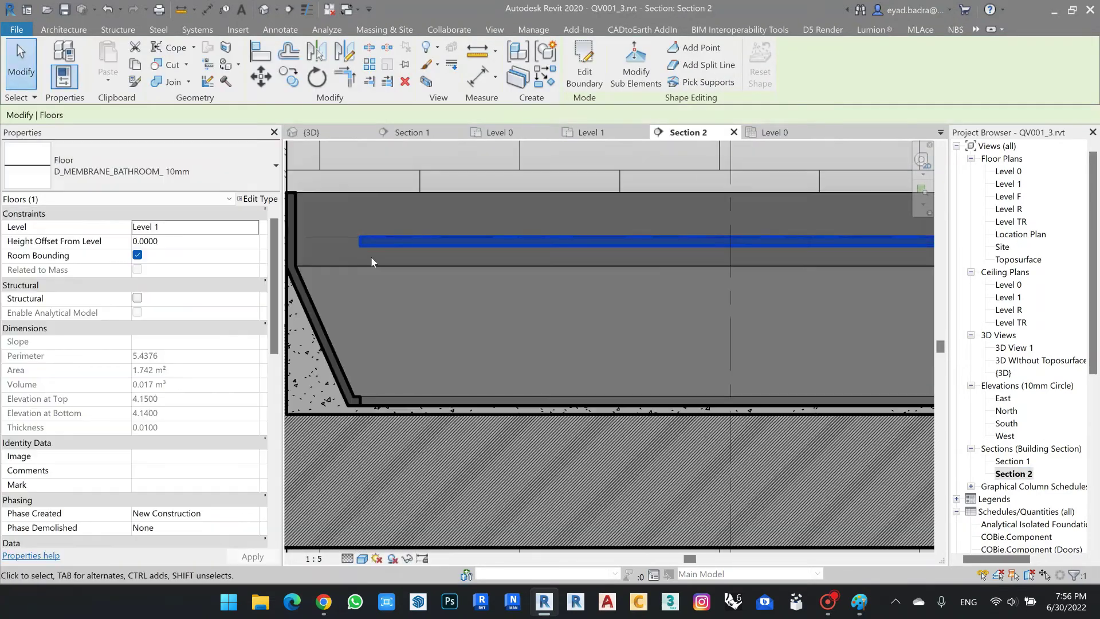
pyautogui.click(306, 10)
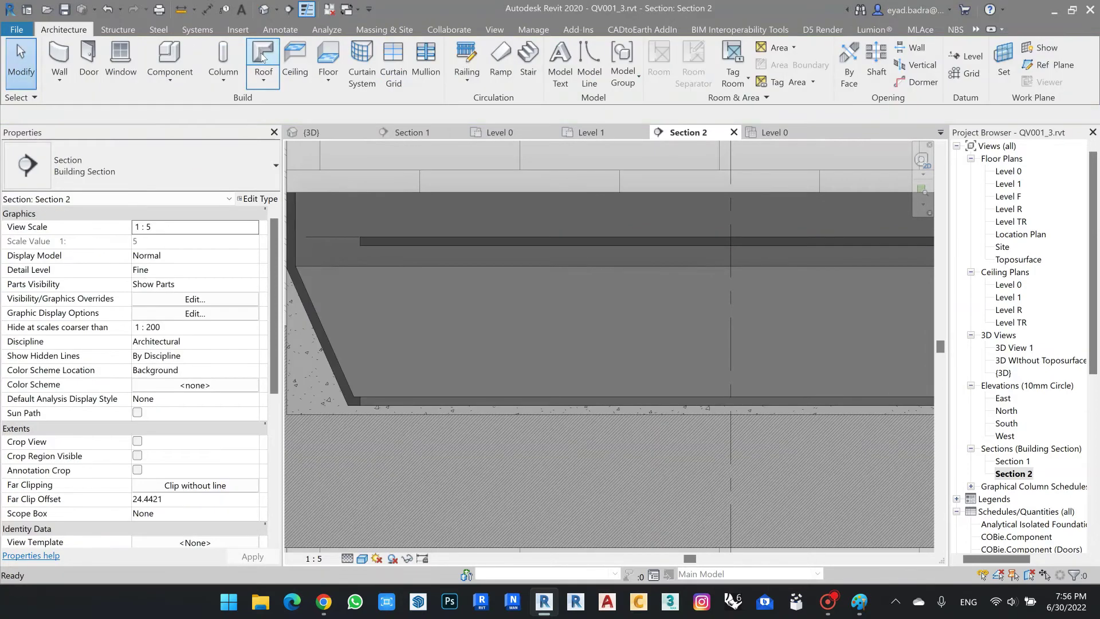
# Align the underside of the 10 mm membrane floor with the top of the mortar layer at the bottom of the recess.
pyautogui.click(268, 67)
pyautogui.press('Escape')
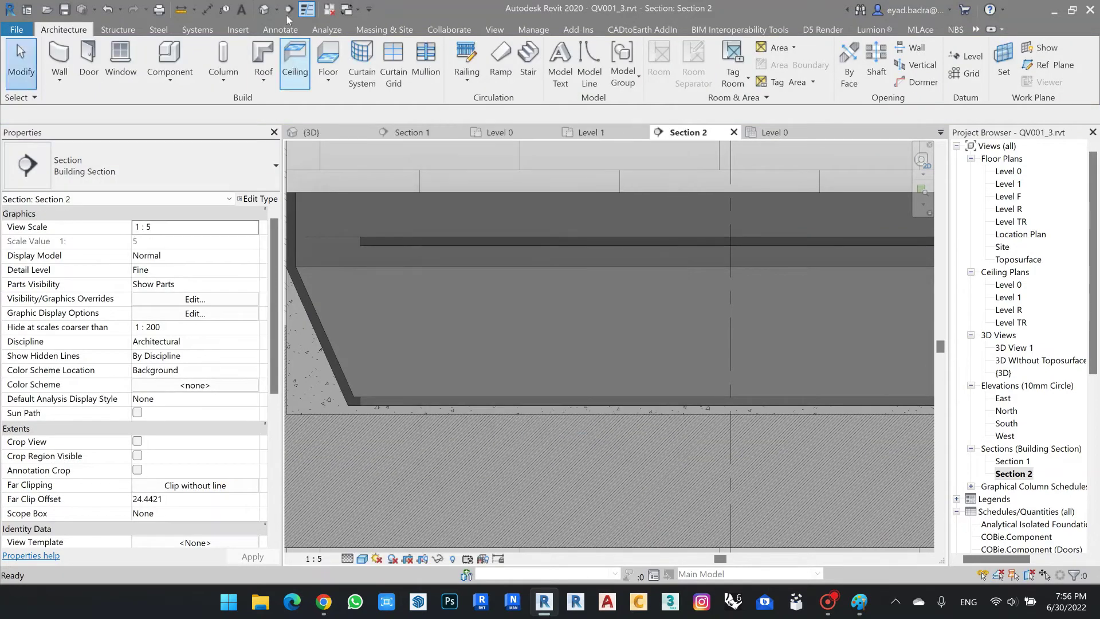
pyautogui.click(444, 242)
pyautogui.click(259, 54)
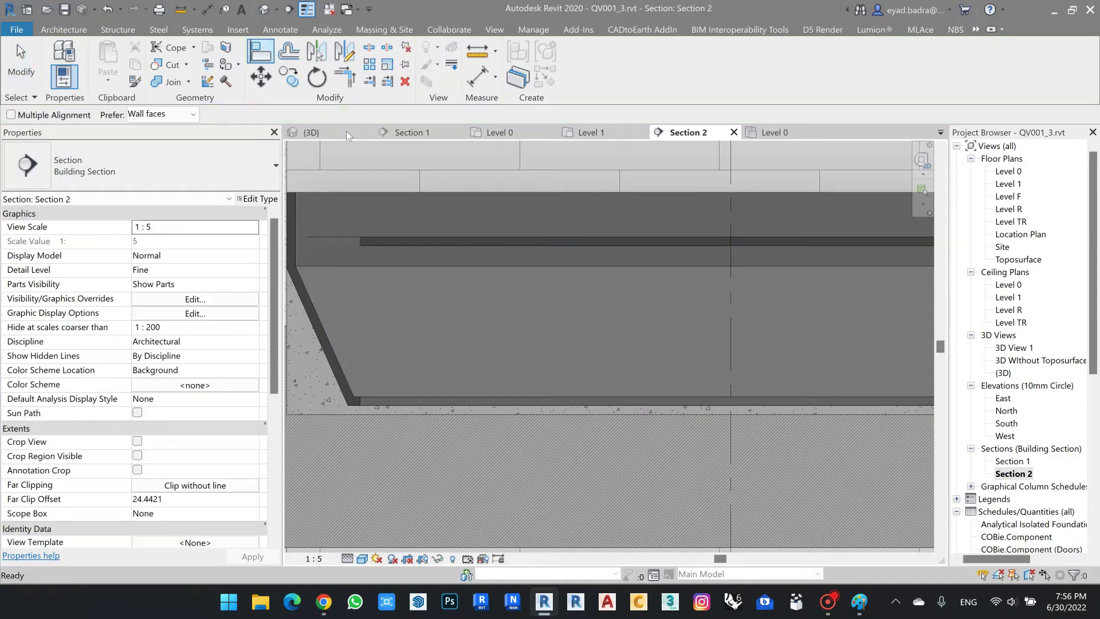
pyautogui.click(425, 406)
pyautogui.click(432, 245)
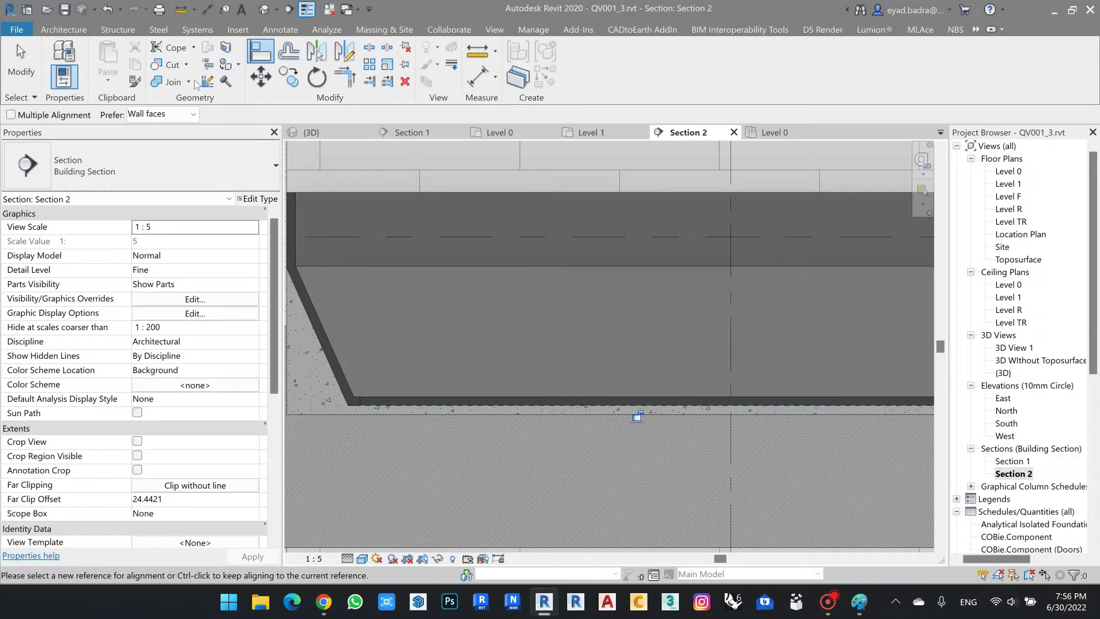
# Join the sloped membrane sweep with the membrane floor in Section 2.
pyautogui.click(166, 82)
pyautogui.click(321, 324)
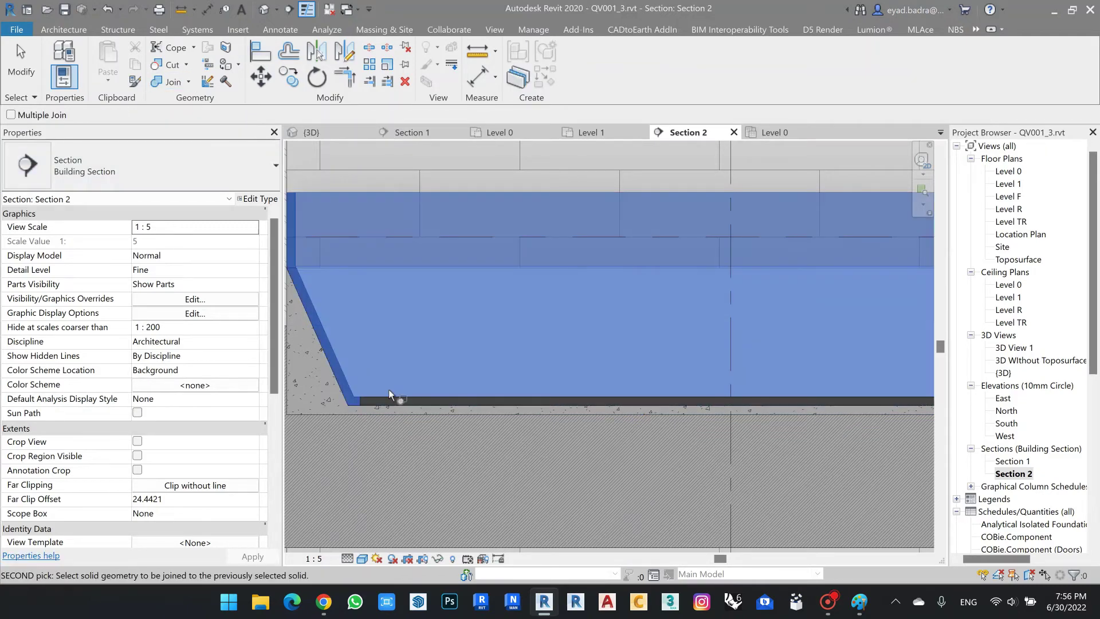
pyautogui.click(386, 397)
pyautogui.scroll(-2, 491, 328)
pyautogui.moveTo(491, 329); pyautogui.dragTo(489, 352, button='middle')
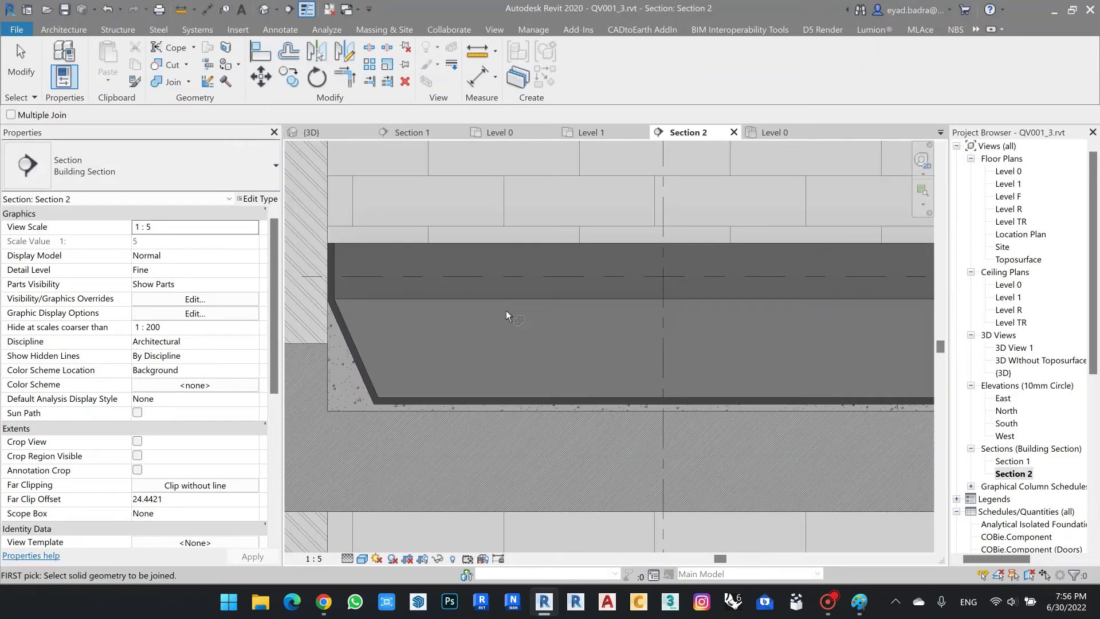
pyautogui.moveTo(484, 202); pyautogui.dragTo(493, 213, button='middle')
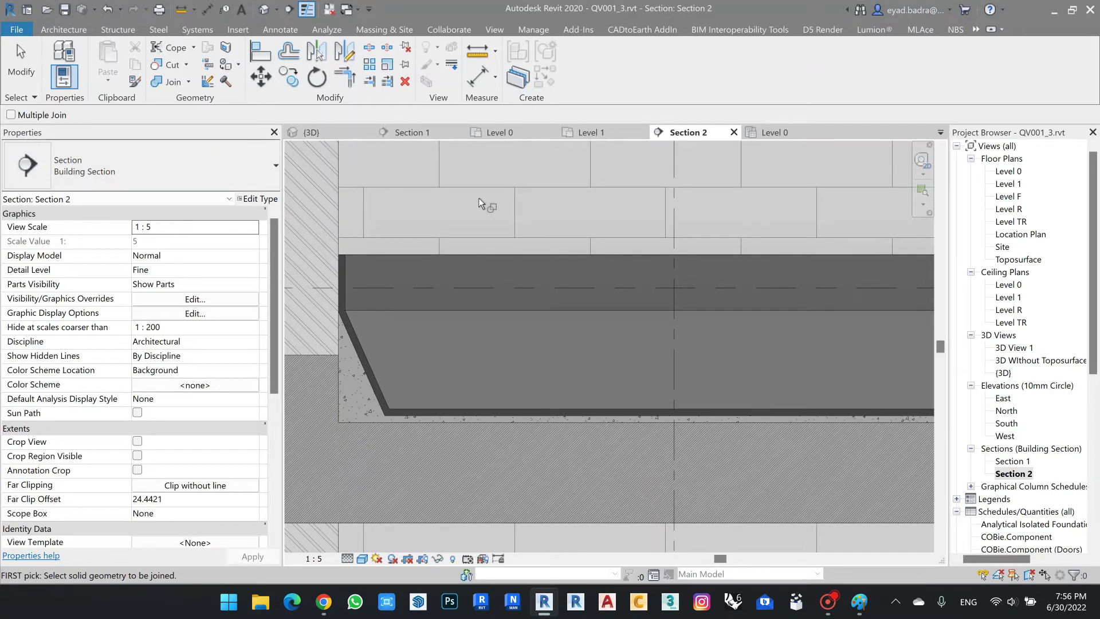
pyautogui.scroll(-1, 556, 191)
pyautogui.moveTo(556, 191); pyautogui.dragTo(529, 222, button='middle')
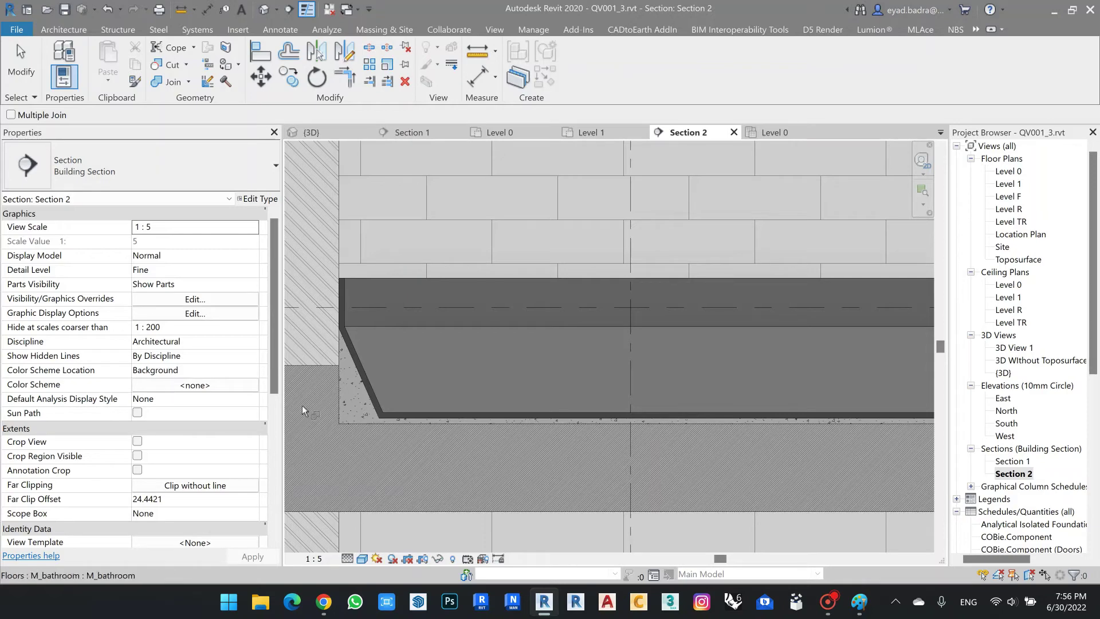
pyautogui.scroll(1, 344, 405)
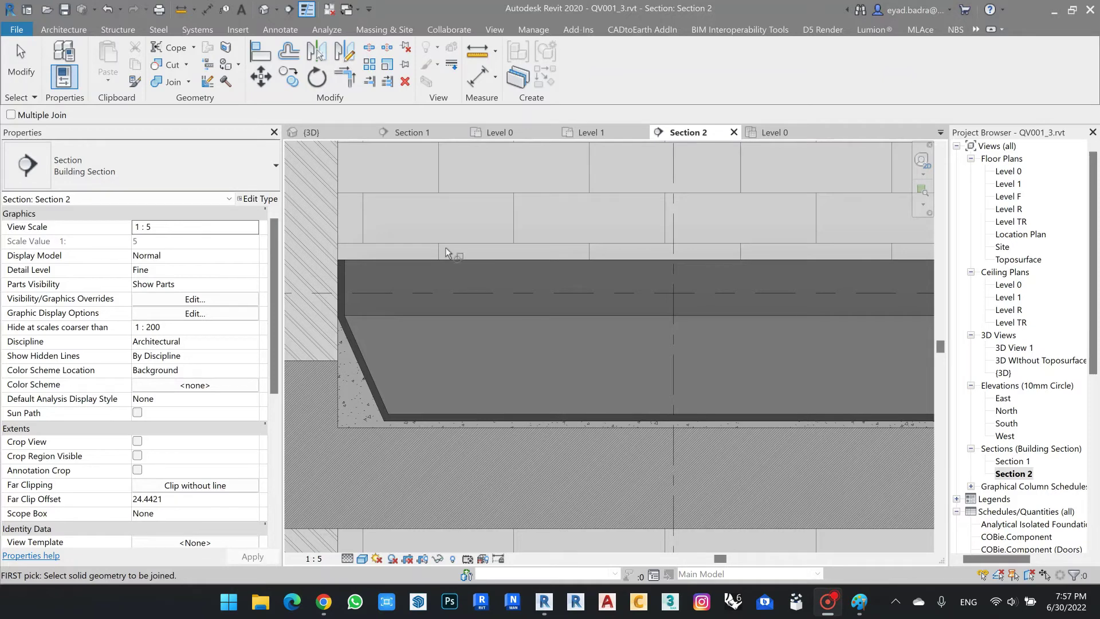
pyautogui.press('Escape')
pyautogui.press('Escape')
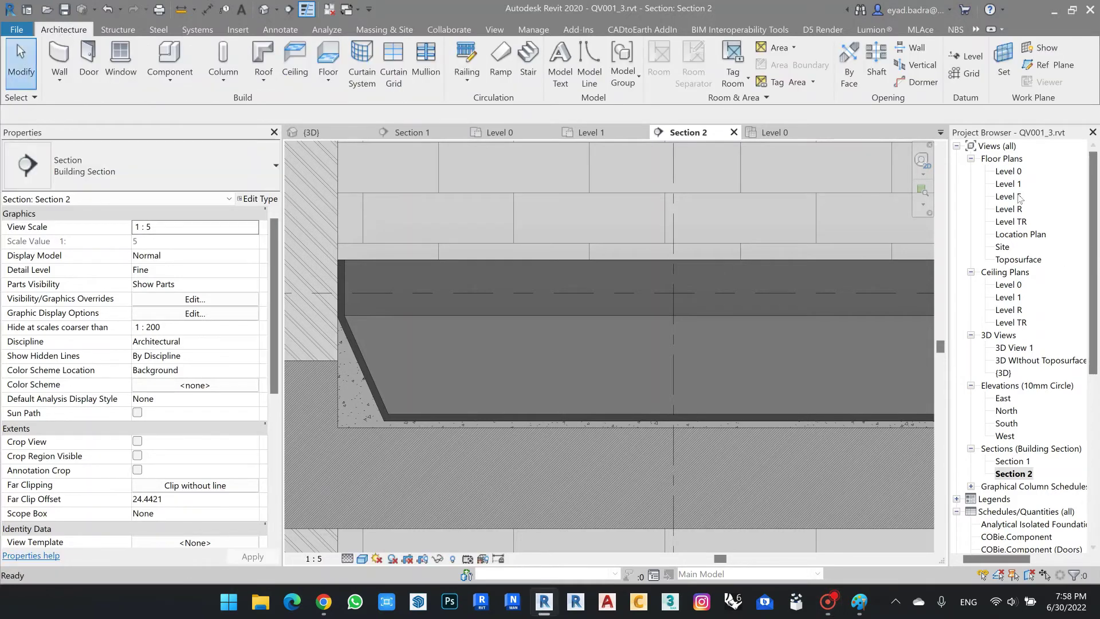
# On Level 1, start an architectural floor of type Test_Toilet_Floor and review its layer structure.
pyautogui.doubleClick(1009, 184)
pyautogui.moveTo(566, 299)
pyautogui.mouseDown(button='middle')
pyautogui.moveTo(622, 409)
pyautogui.moveTo(695, 461)
pyautogui.mouseUp(button='middle')
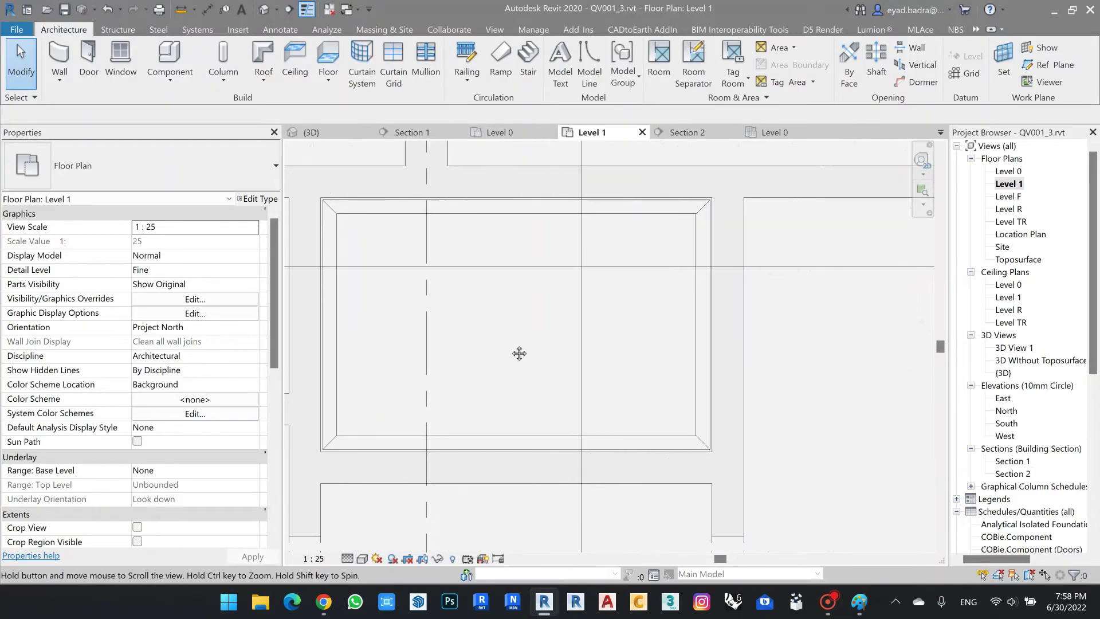
pyautogui.click(329, 80)
pyautogui.click(327, 103)
pyautogui.click(158, 172)
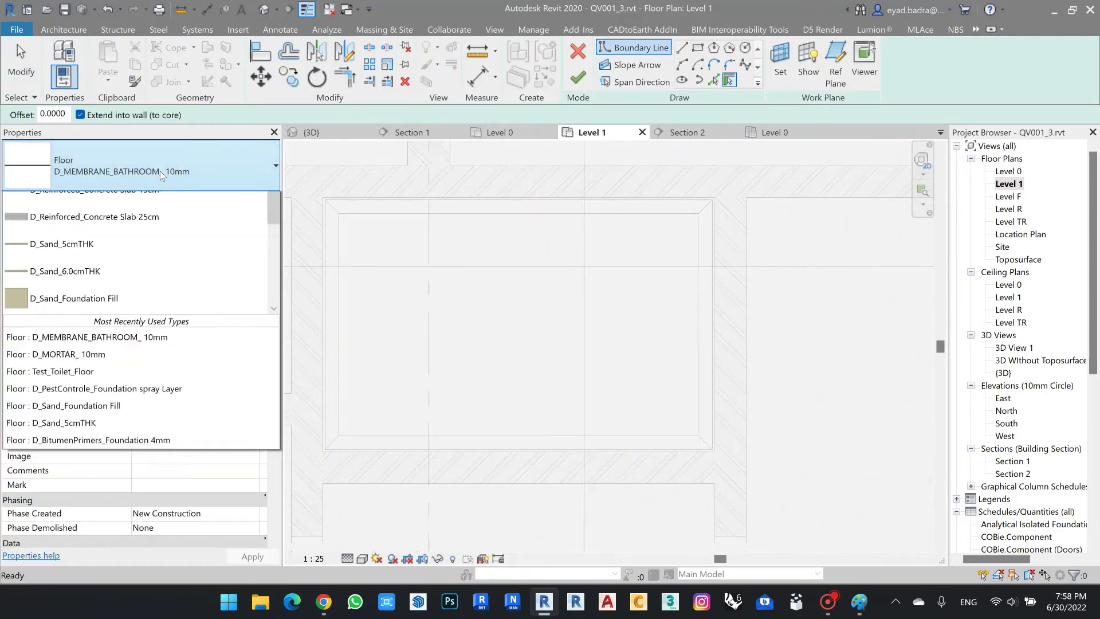
pyautogui.scroll(-7, 154, 281)
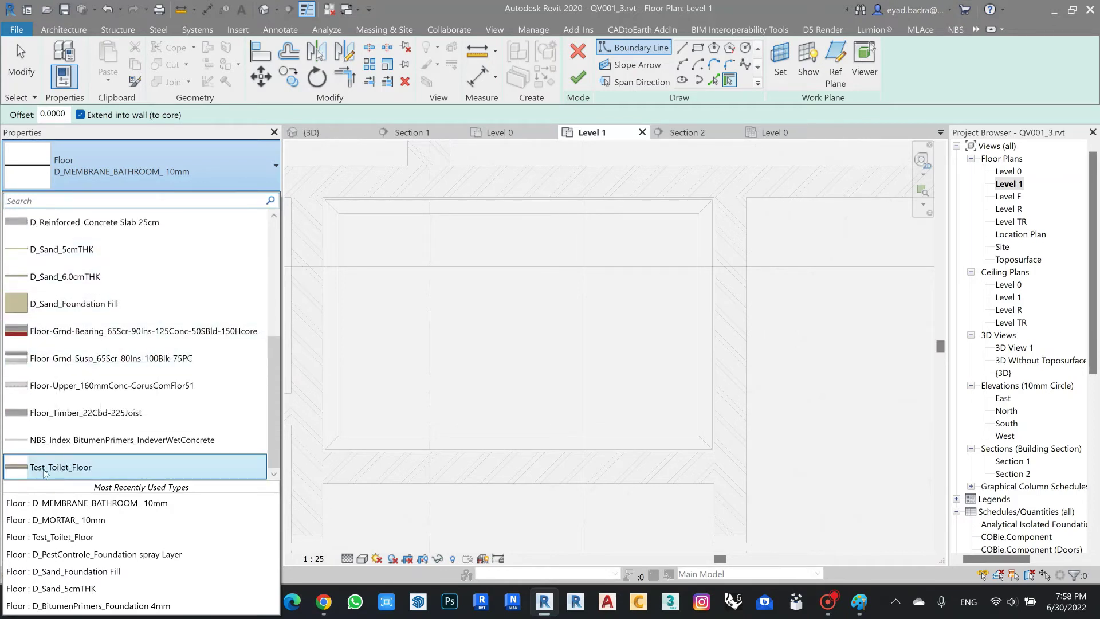
pyautogui.click(113, 467)
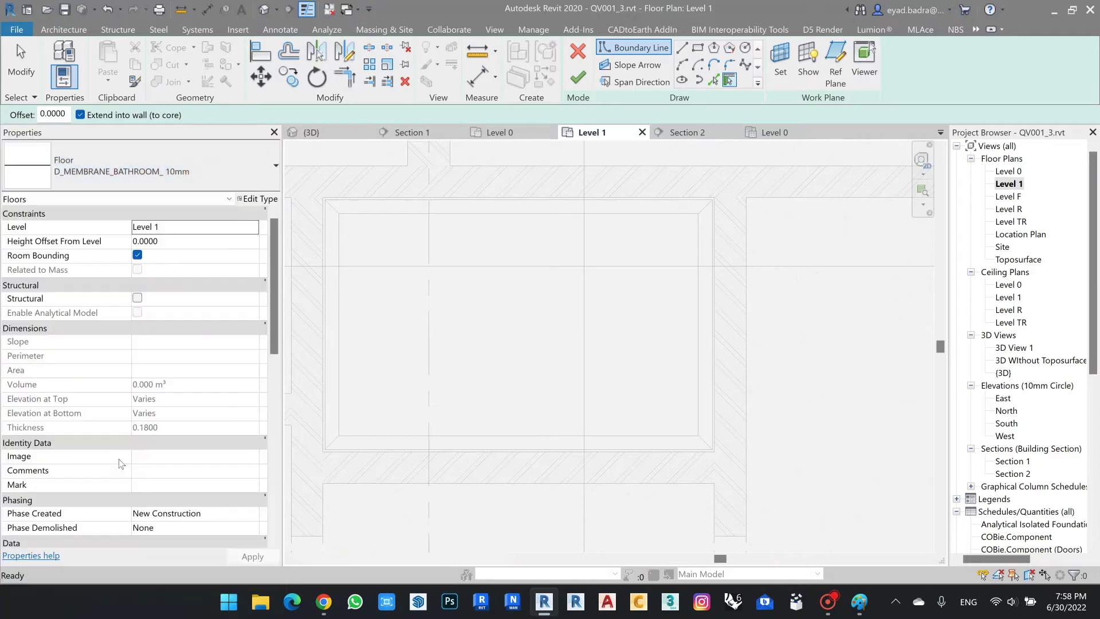
pyautogui.click(259, 199)
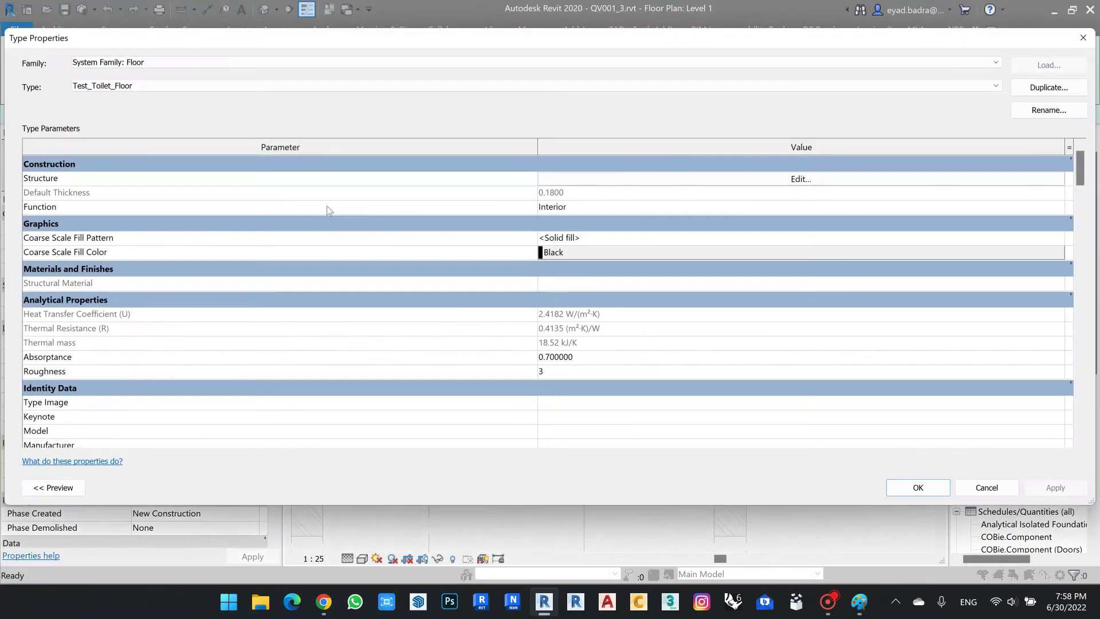
pyautogui.click(801, 180)
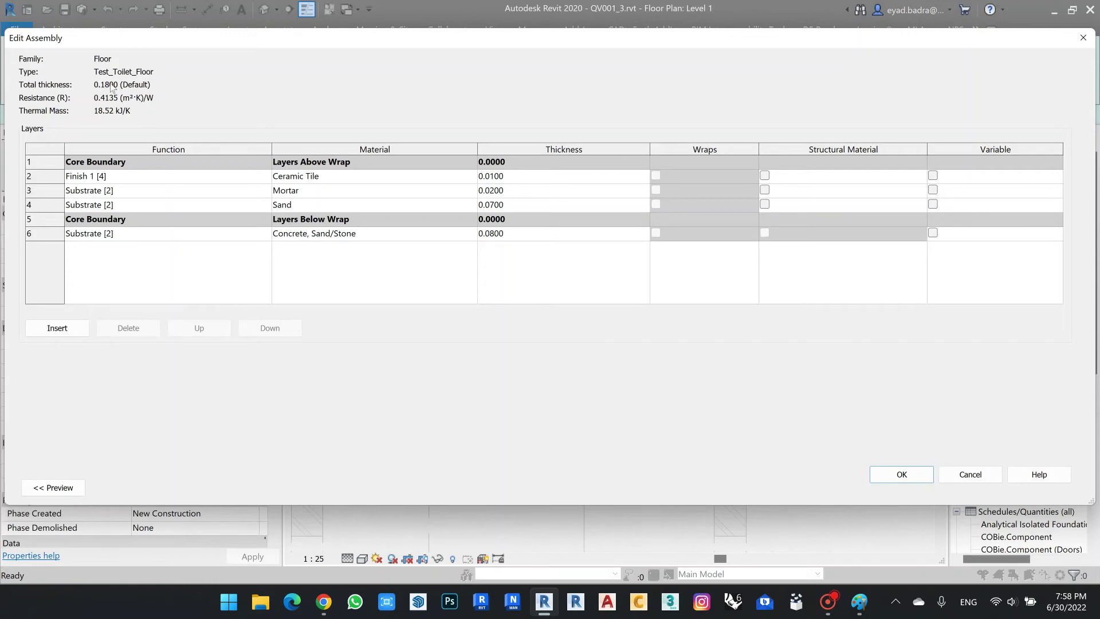
pyautogui.click(902, 474)
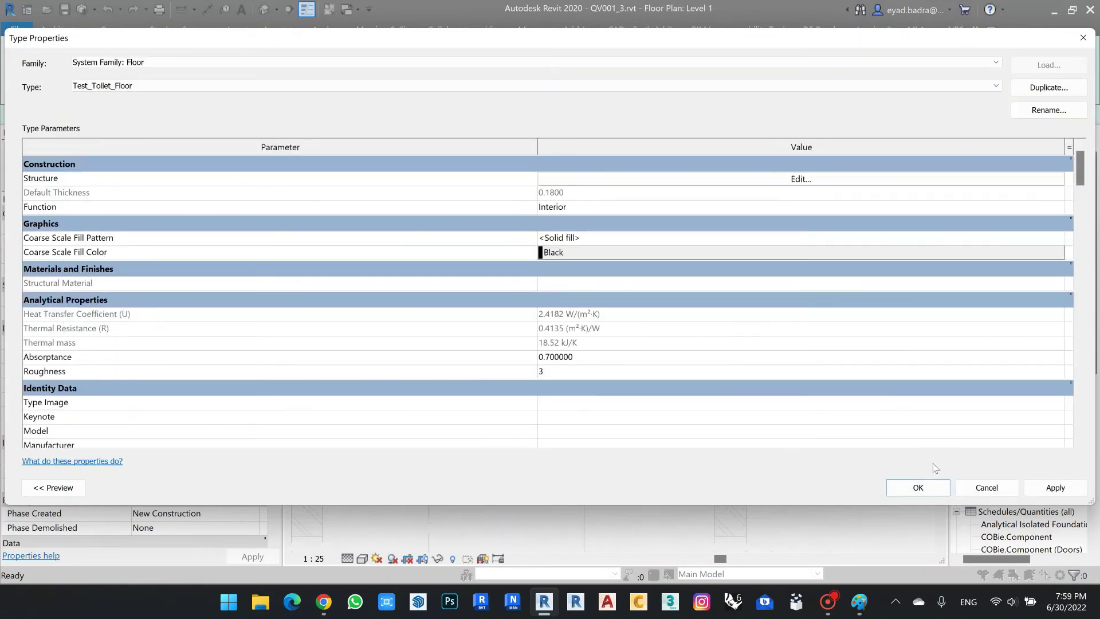
pyautogui.click(918, 487)
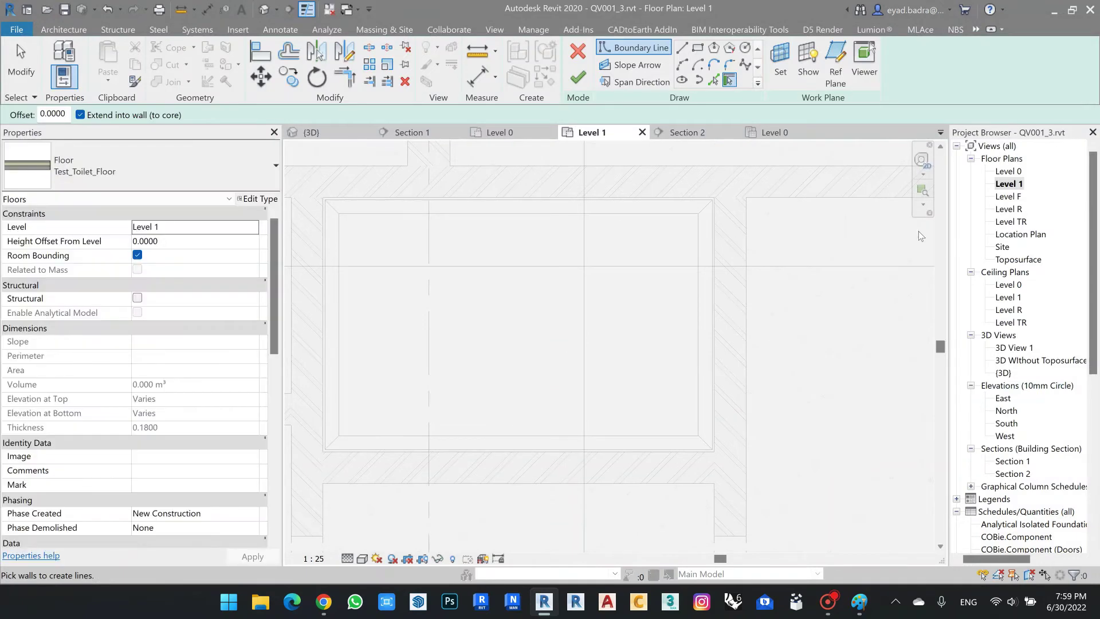
# Sketch the floor's rectangular boundary between opposite inner wall corners of the bathroom and finish the floor.
pyautogui.click(698, 48)
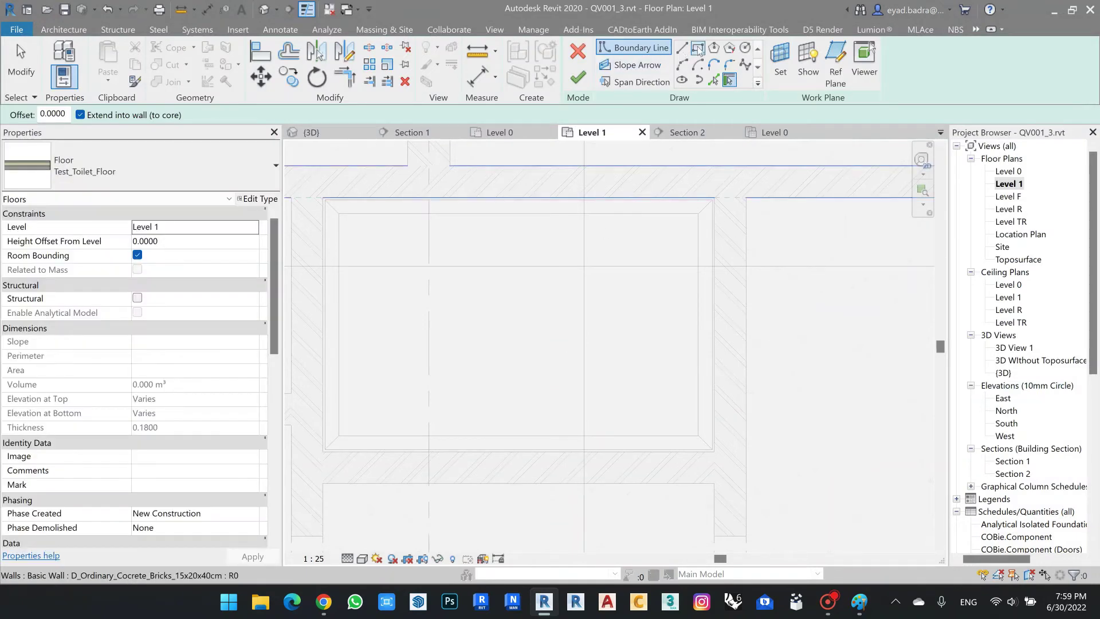
pyautogui.scroll(3, 325, 200)
pyautogui.click(321, 197)
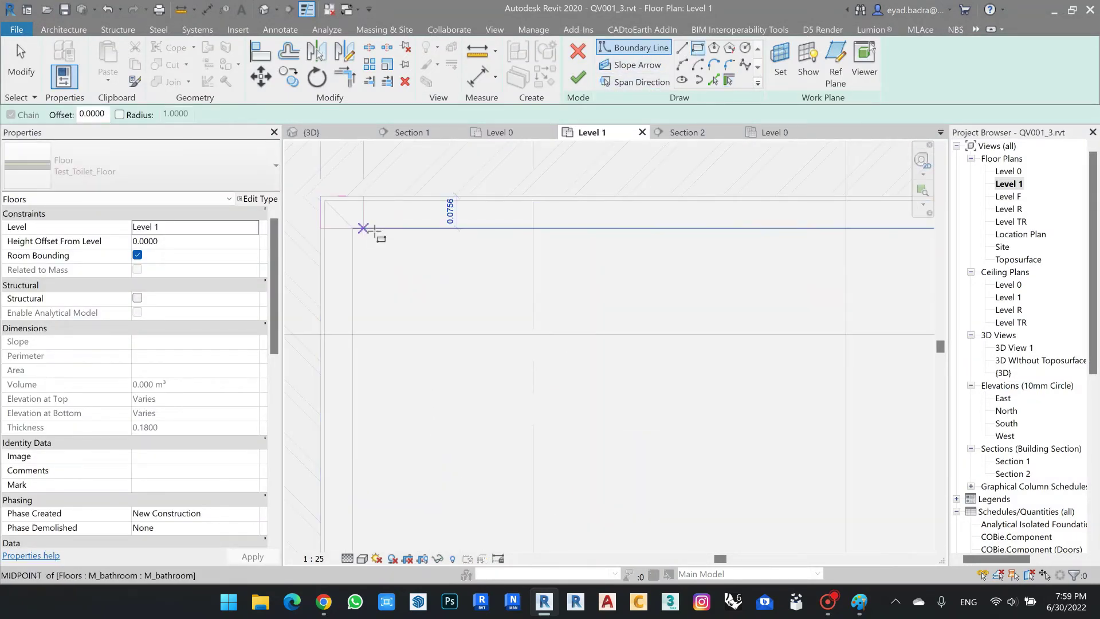
pyautogui.scroll(-3, 374, 231)
pyautogui.scroll(4, 654, 409)
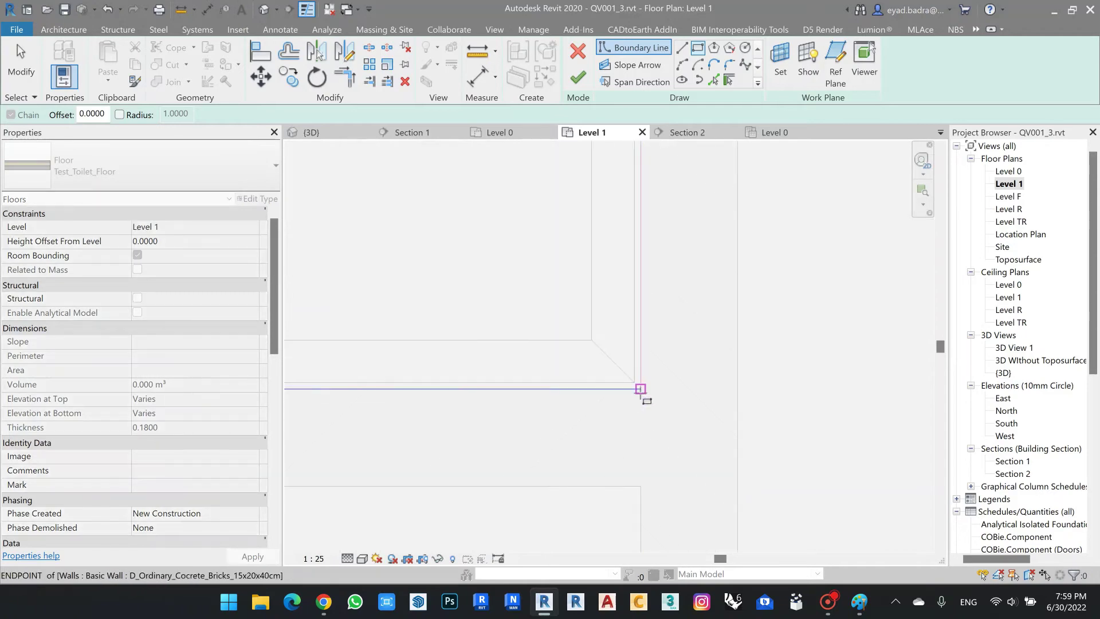
pyautogui.click(641, 389)
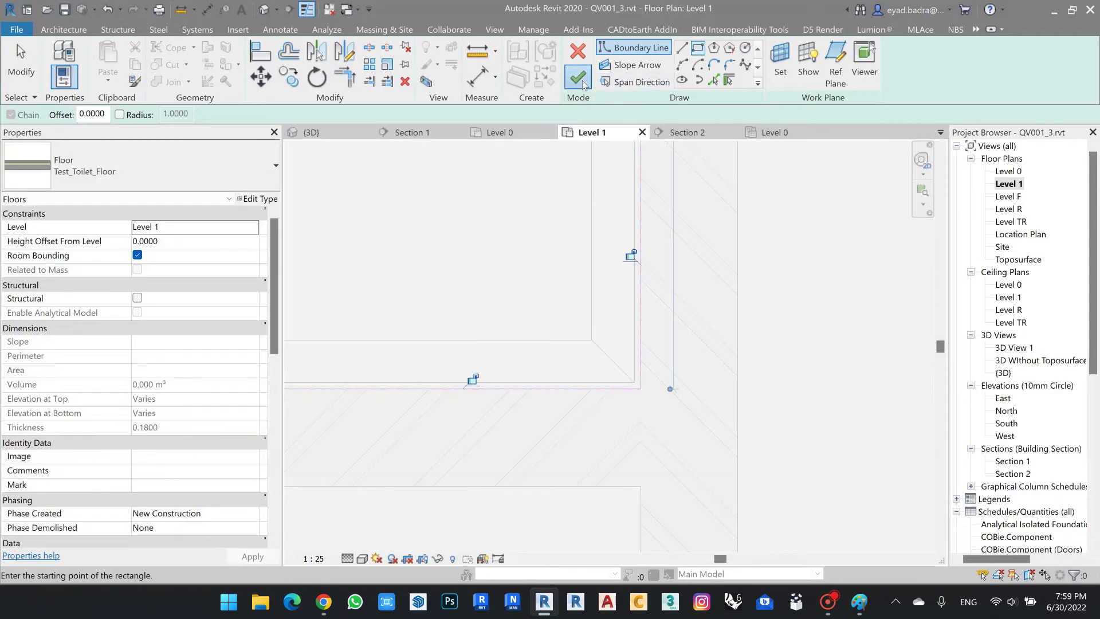
pyautogui.click(579, 79)
# Examine in Section 1 how the Test_Toilet_Floor layers overlap the membrane and sloped mortar along the walls.
pyautogui.doubleClick(1013, 460)
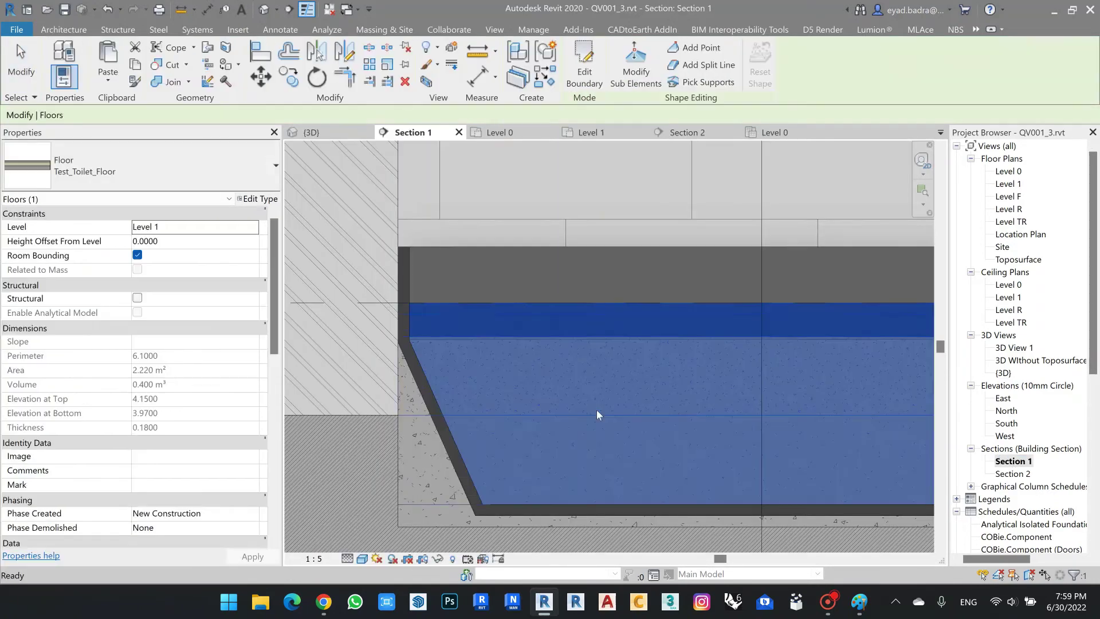
pyautogui.scroll(-2, 550, 309)
pyautogui.scroll(2, 564, 215)
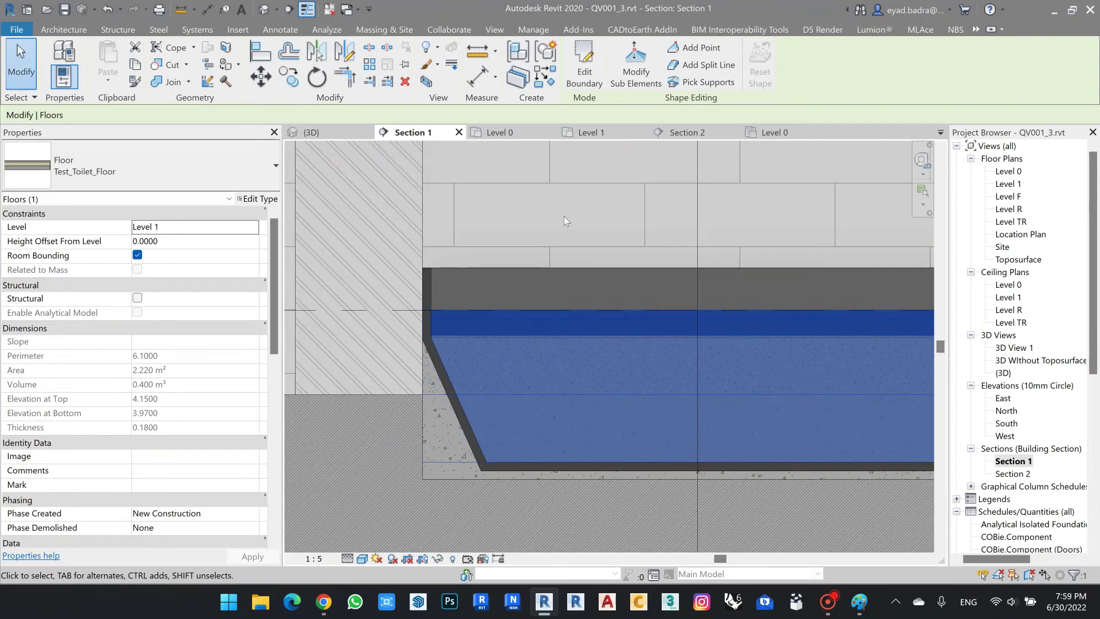
pyautogui.press('Escape')
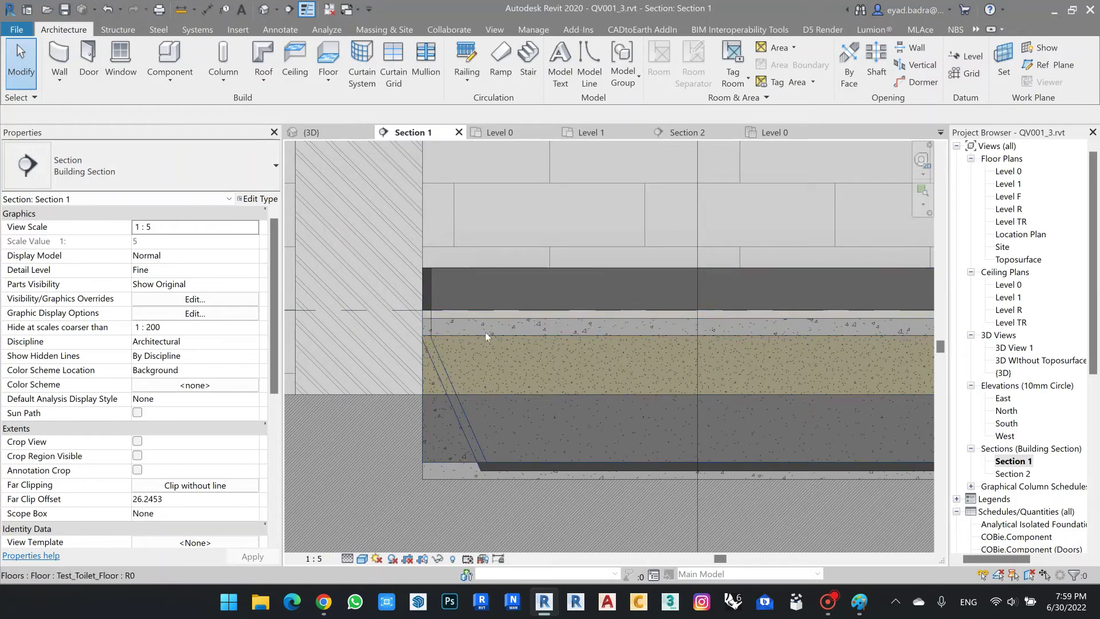
pyautogui.scroll(-2, 494, 397)
pyautogui.scroll(-1, 481, 258)
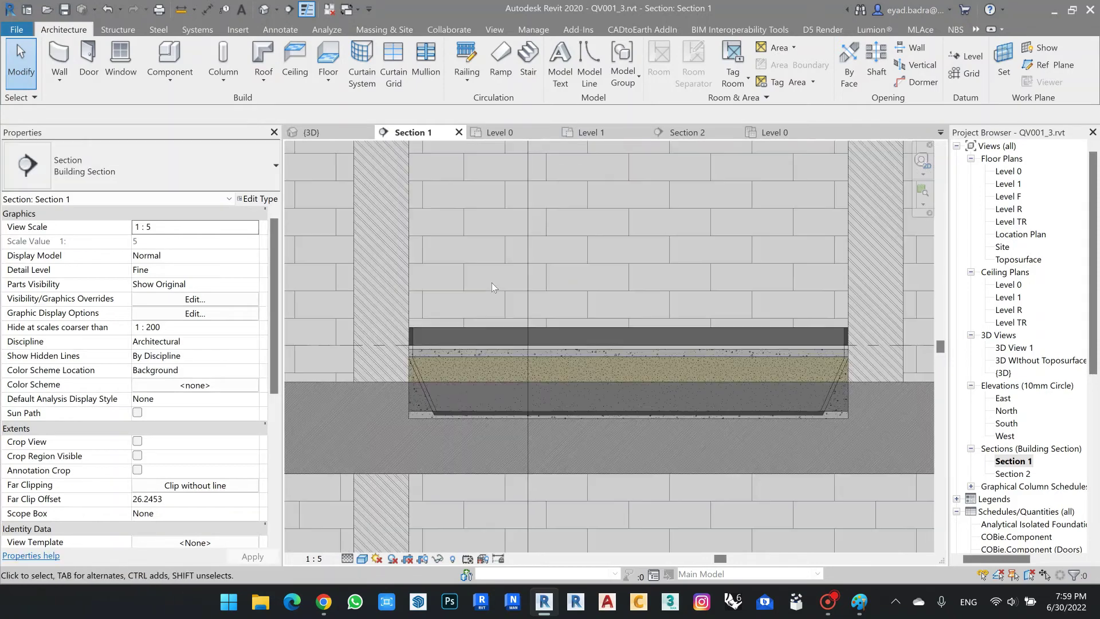
pyautogui.scroll(2, 414, 399)
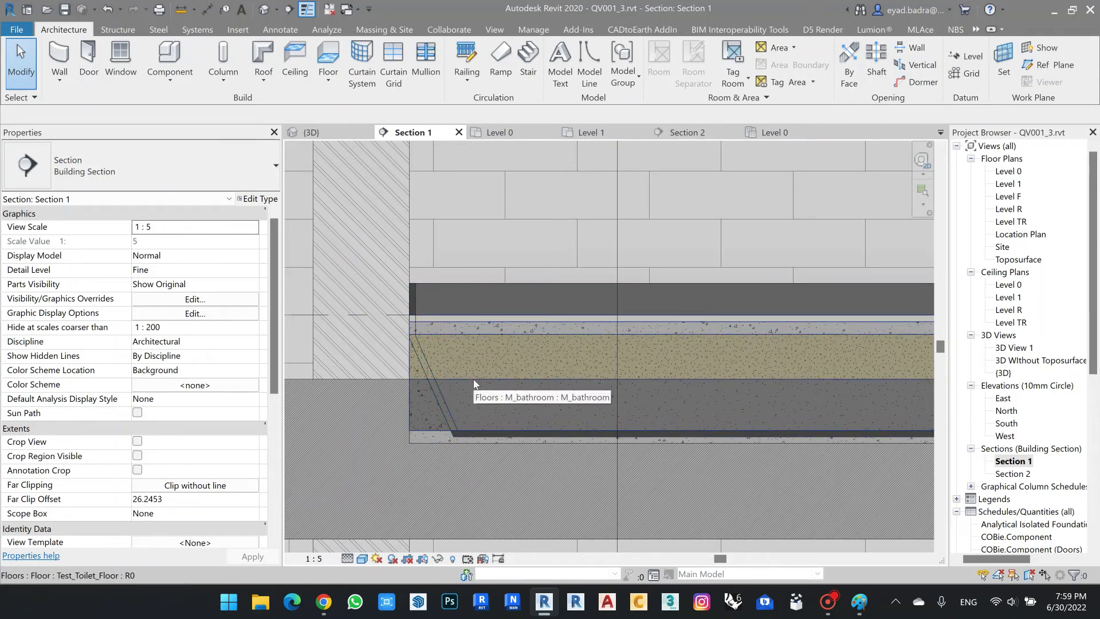
pyautogui.scroll(-3, 487, 345)
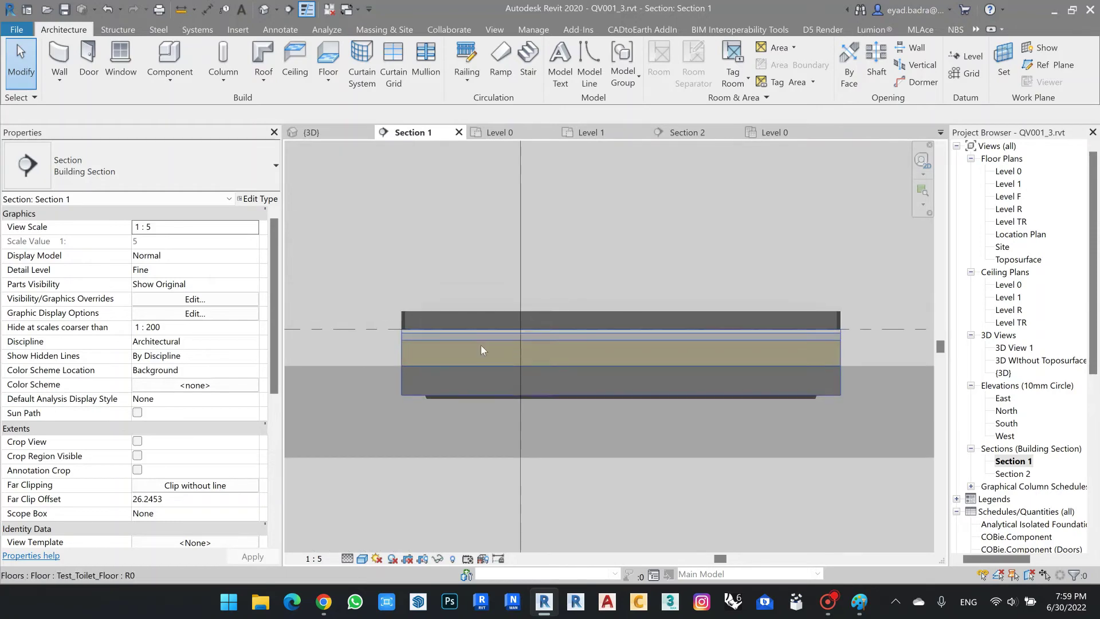
pyautogui.moveTo(565, 236); pyautogui.dragTo(557, 247, button='middle')
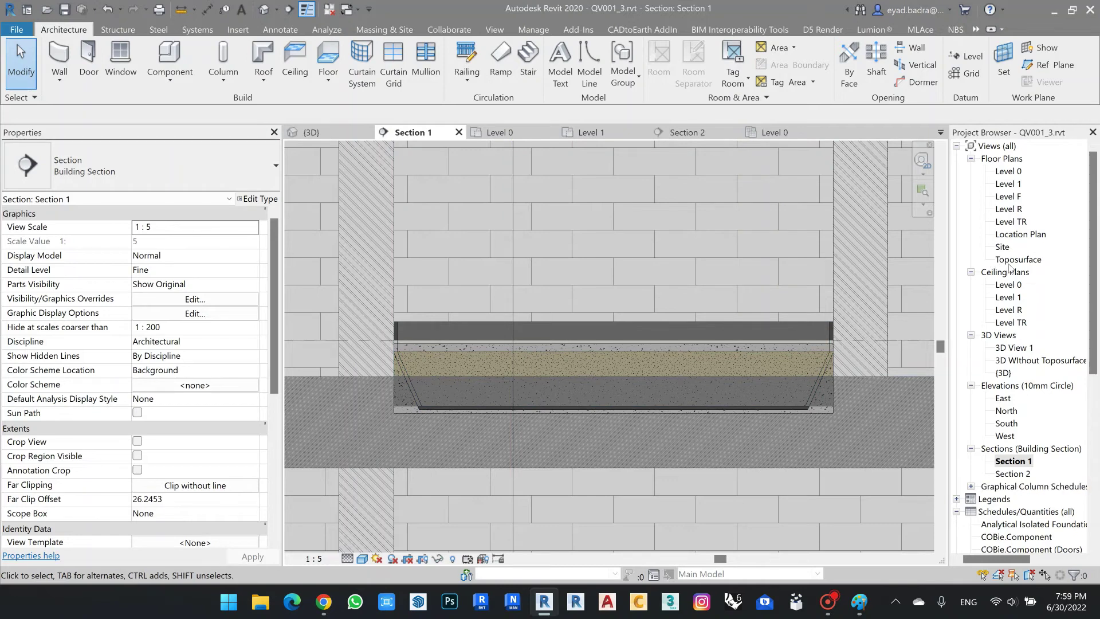
# Examine in the 3D view how the bathroom floor layers meet at the cut wall corner.
pyautogui.doubleClick(1002, 374)
pyautogui.scroll(-3, 574, 294)
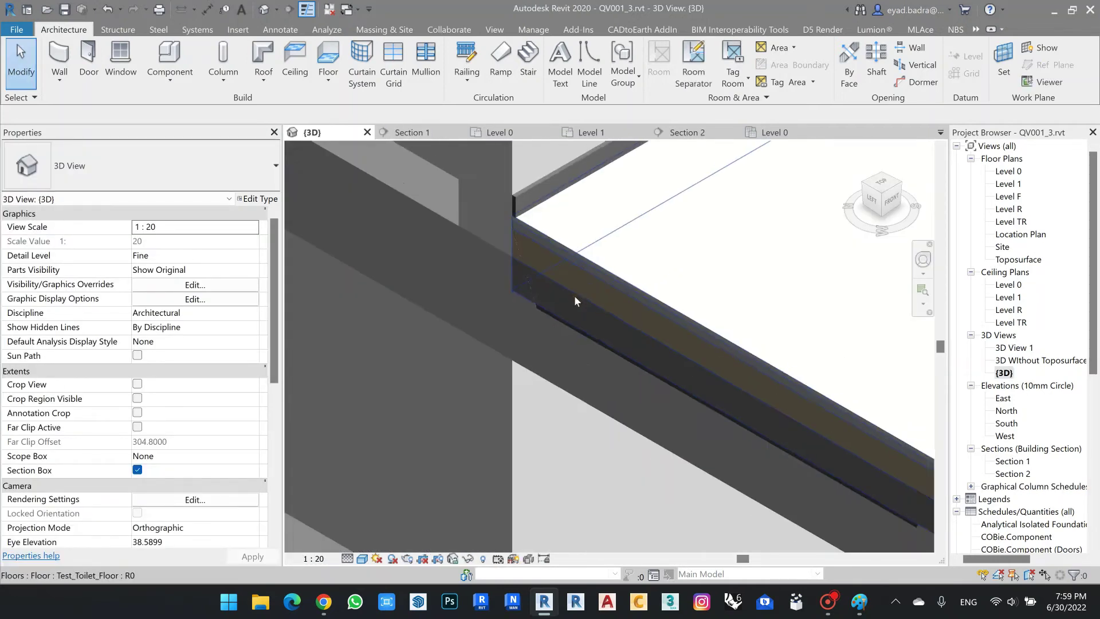
pyautogui.moveTo(638, 277); pyautogui.dragTo(611, 292, button='middle')
pyautogui.scroll(1, 597, 268)
pyautogui.scroll(1, 597, 268)
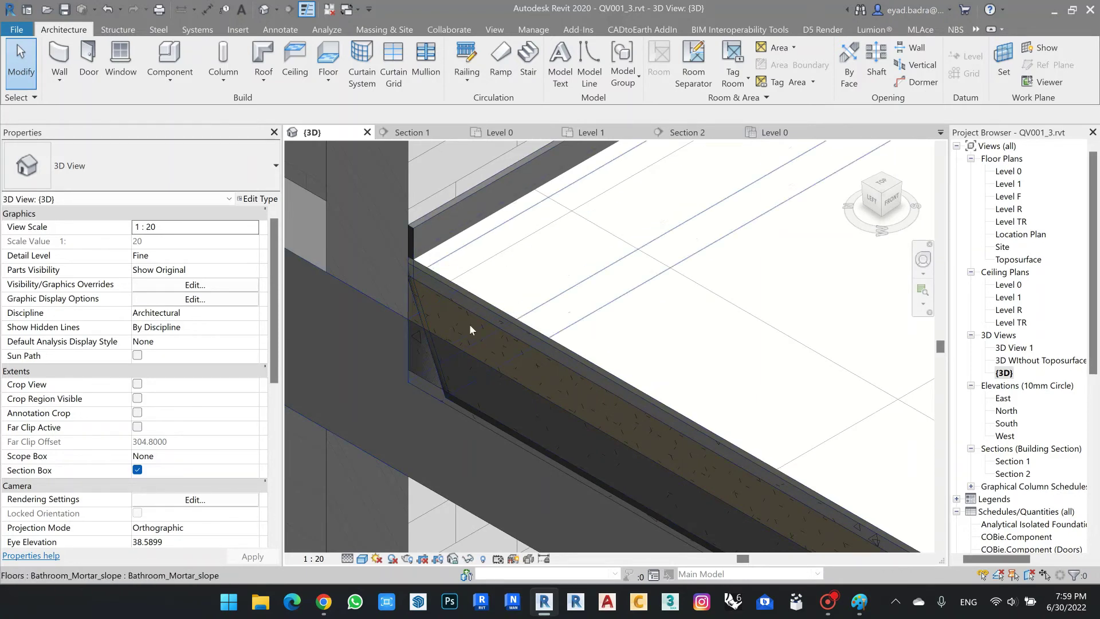
pyautogui.scroll(-4, 573, 256)
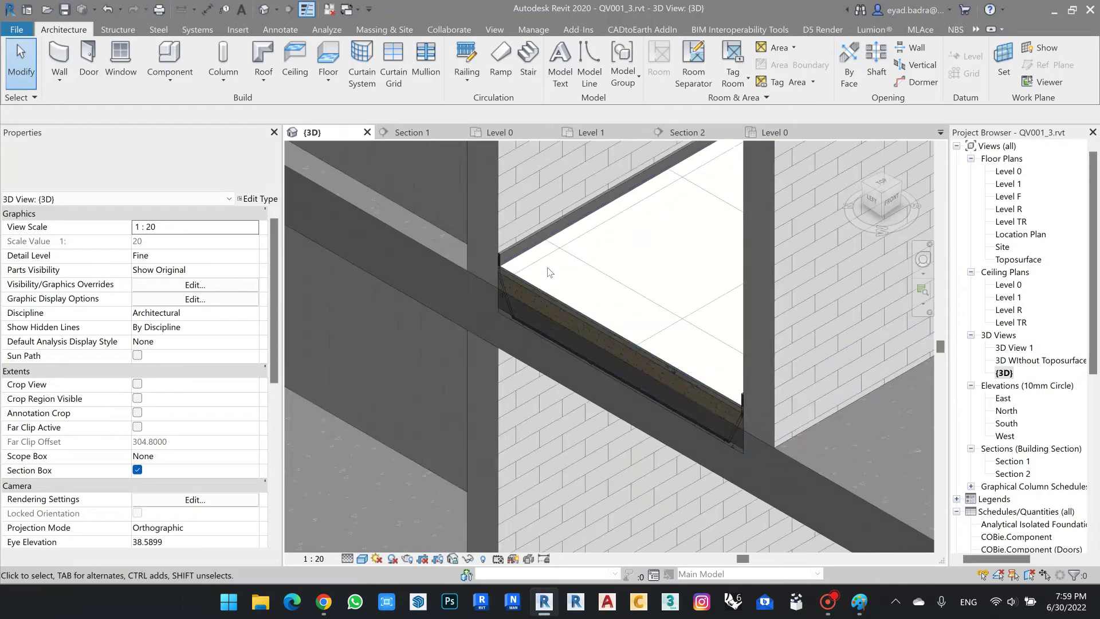
pyautogui.scroll(3, 549, 272)
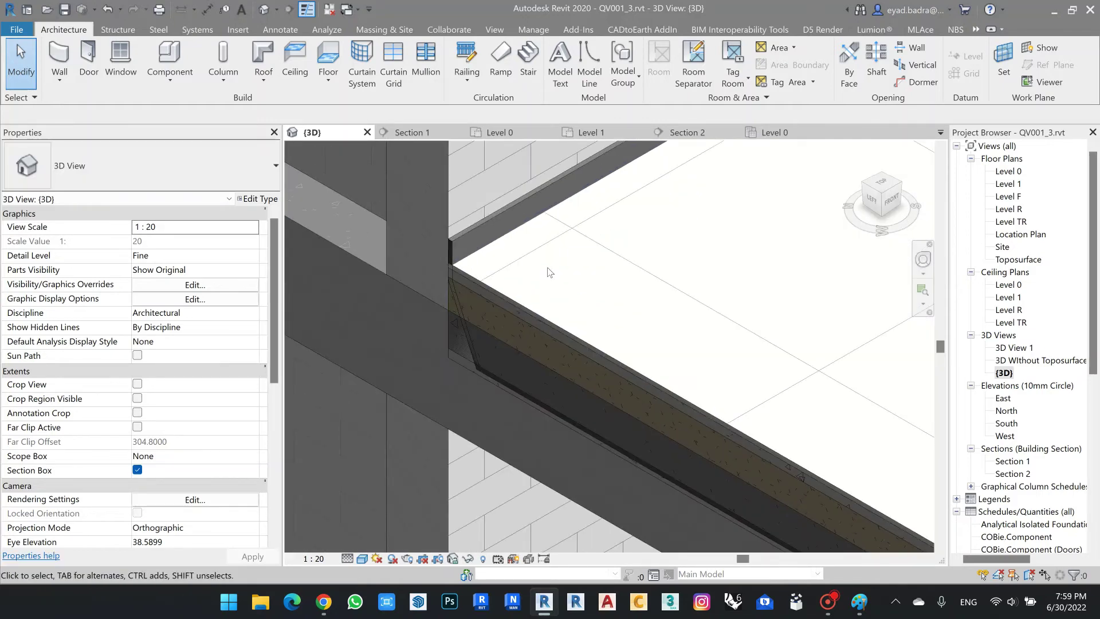
# Join the sloped bathroom mortar with the Test_Toilet_Floor in the 3D view.
pyautogui.press('j')
pyautogui.press('g')
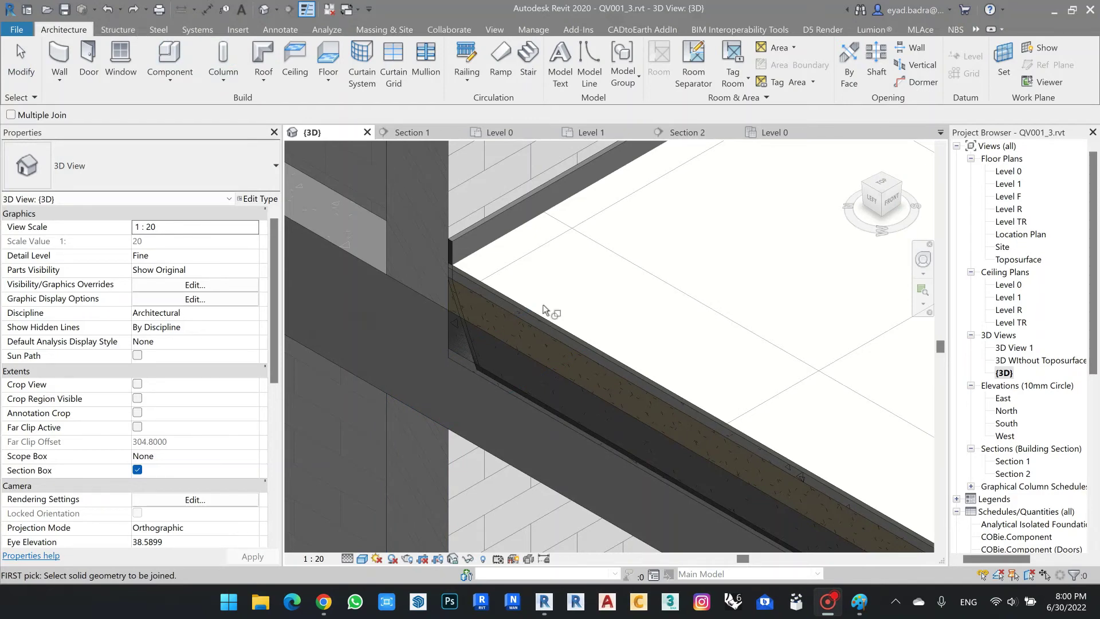
pyautogui.press('Escape')
pyautogui.click(455, 362)
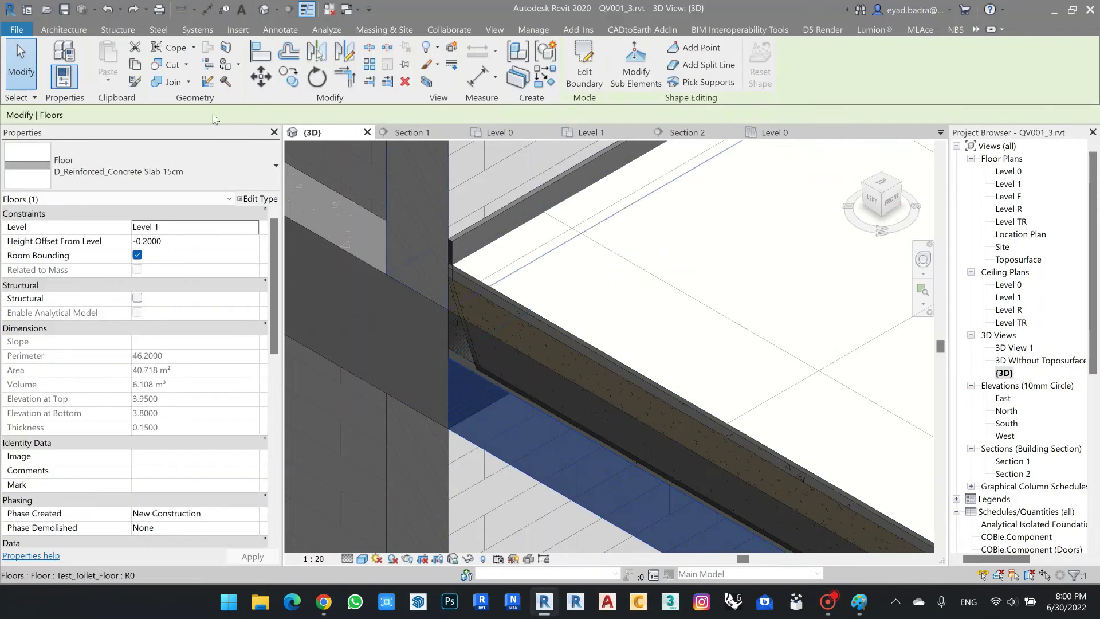
pyautogui.press('j')
pyautogui.press('g')
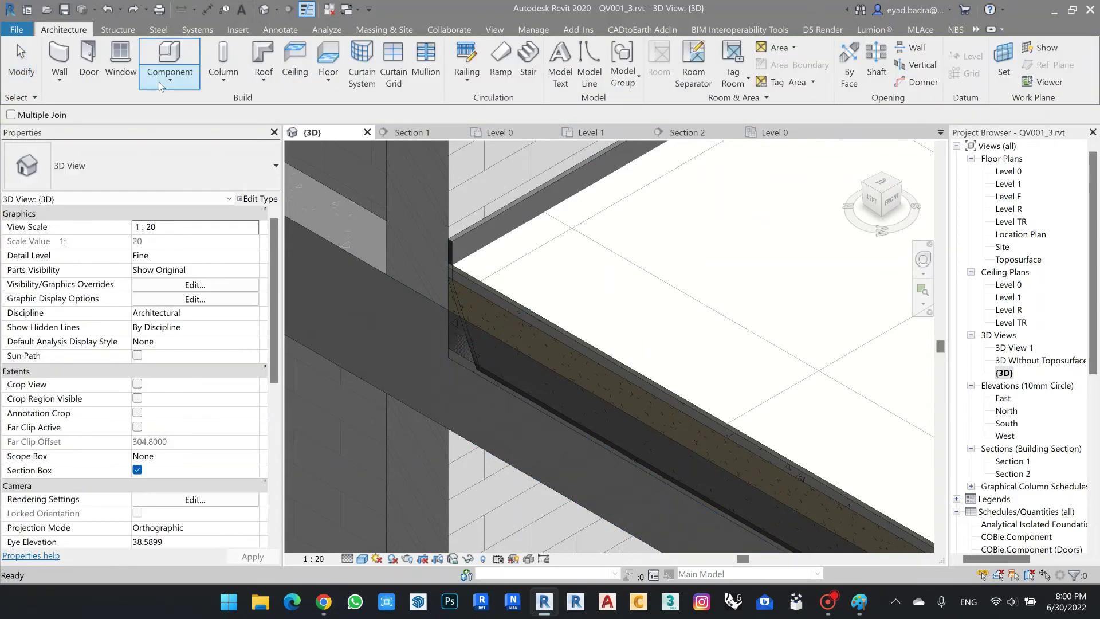
pyautogui.click(456, 361)
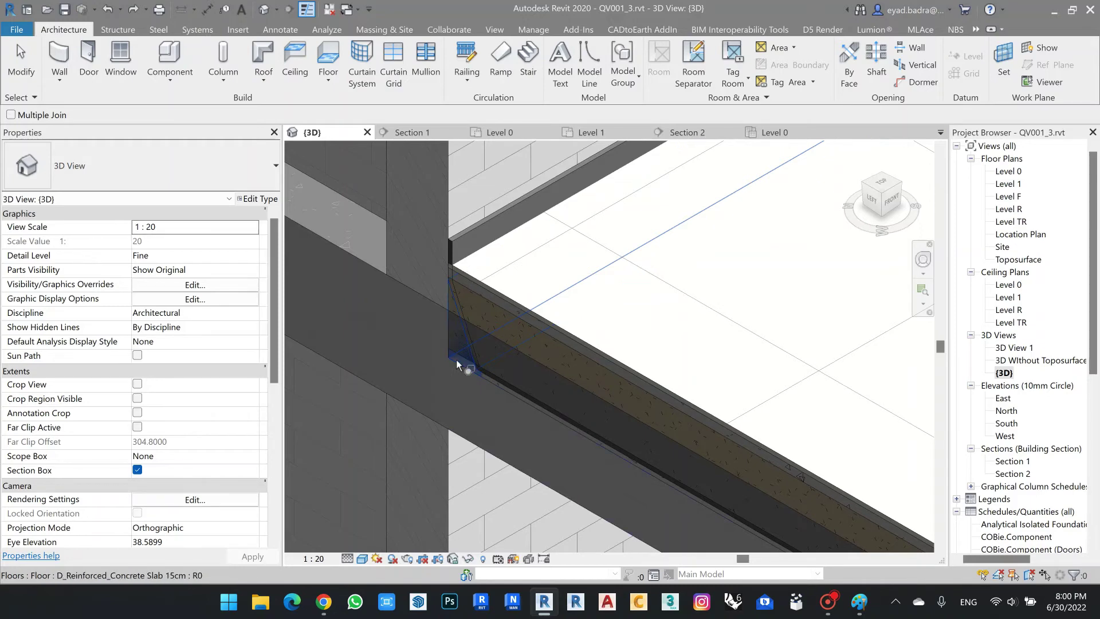
pyautogui.click(493, 289)
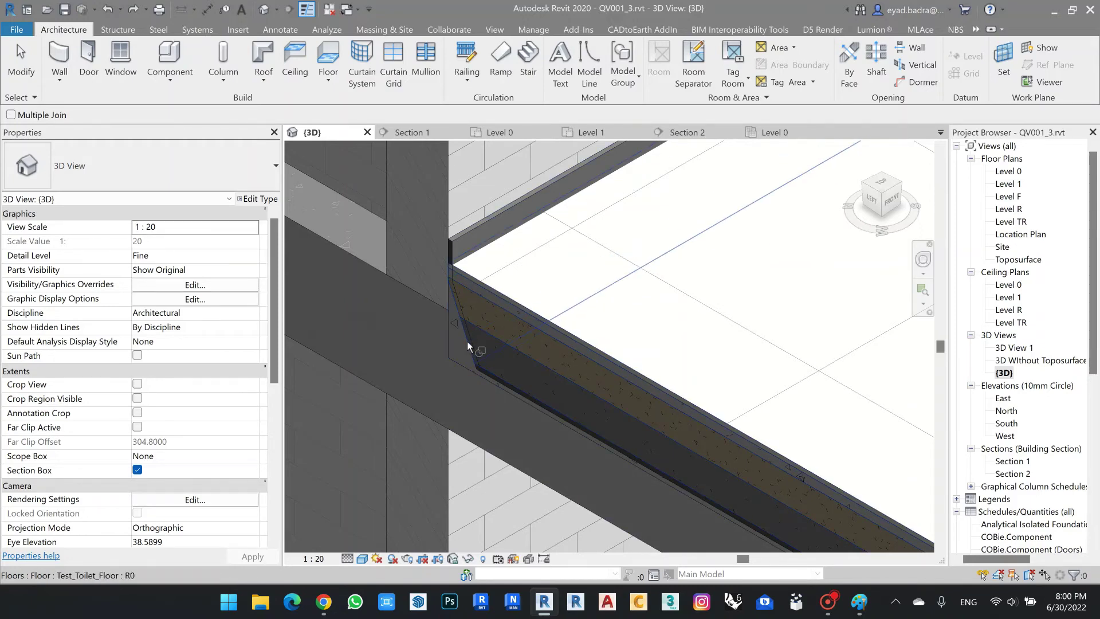
# Join the M_bathroom membrane sweep with the Test_Toilet_Floor.
pyautogui.scroll(2, 481, 366)
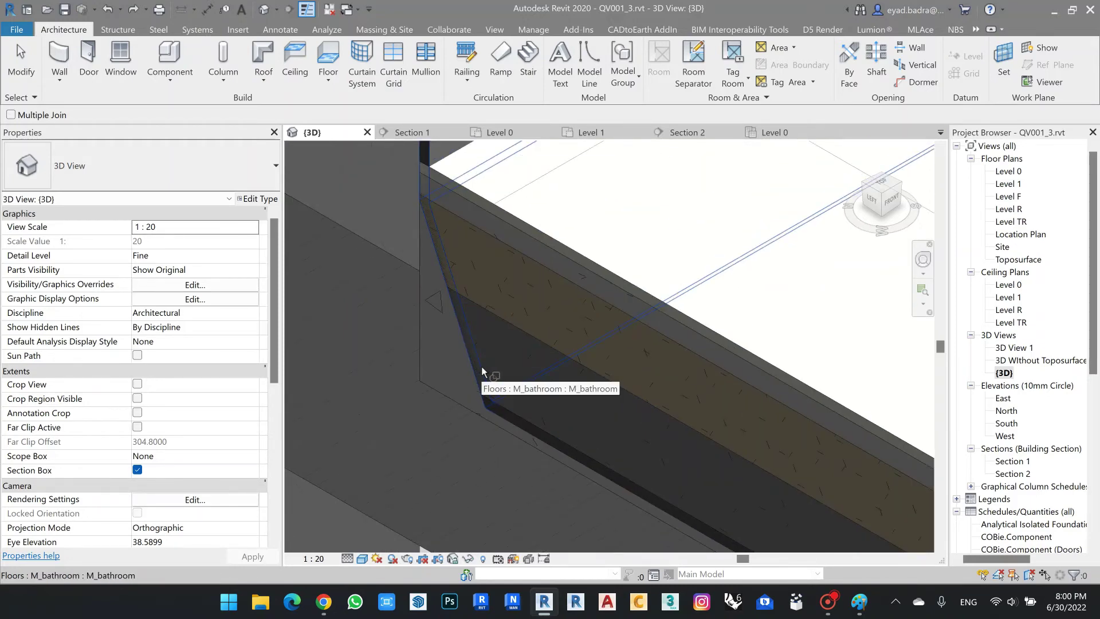
pyautogui.click(482, 371)
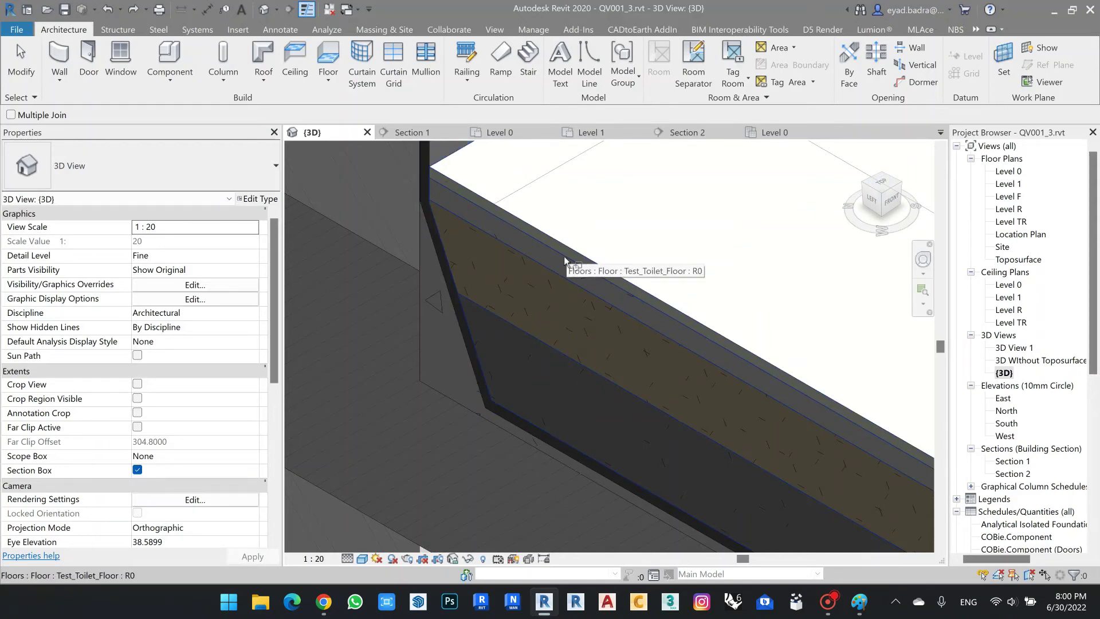
pyautogui.click(567, 254)
# Open Section 2 and set its view scale to 1 : 2.
pyautogui.doubleClick(1012, 474)
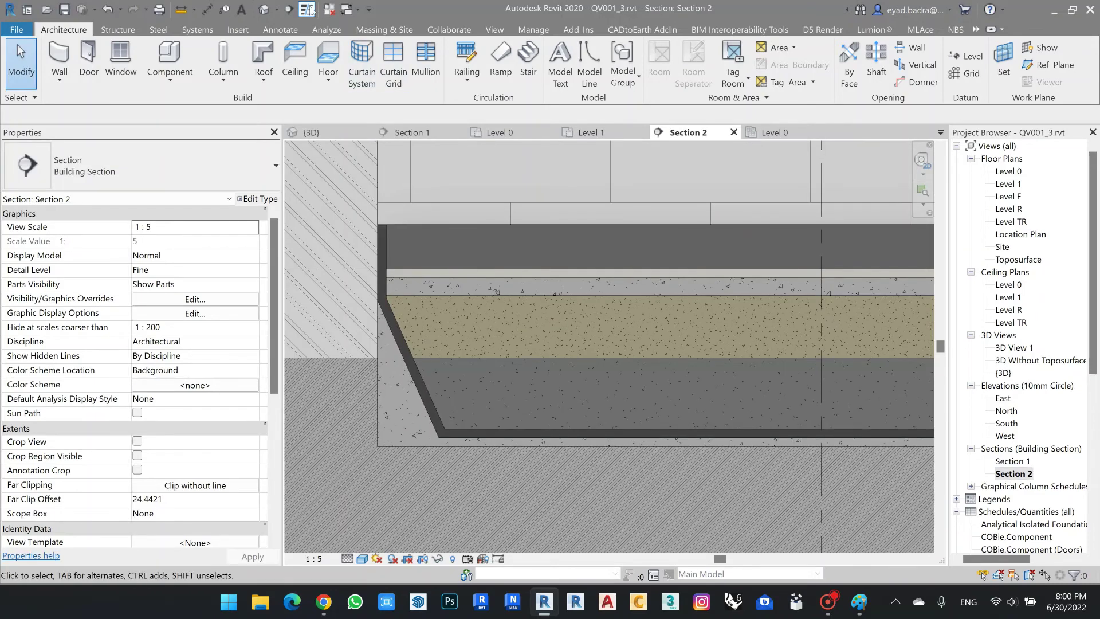
pyautogui.click(324, 558)
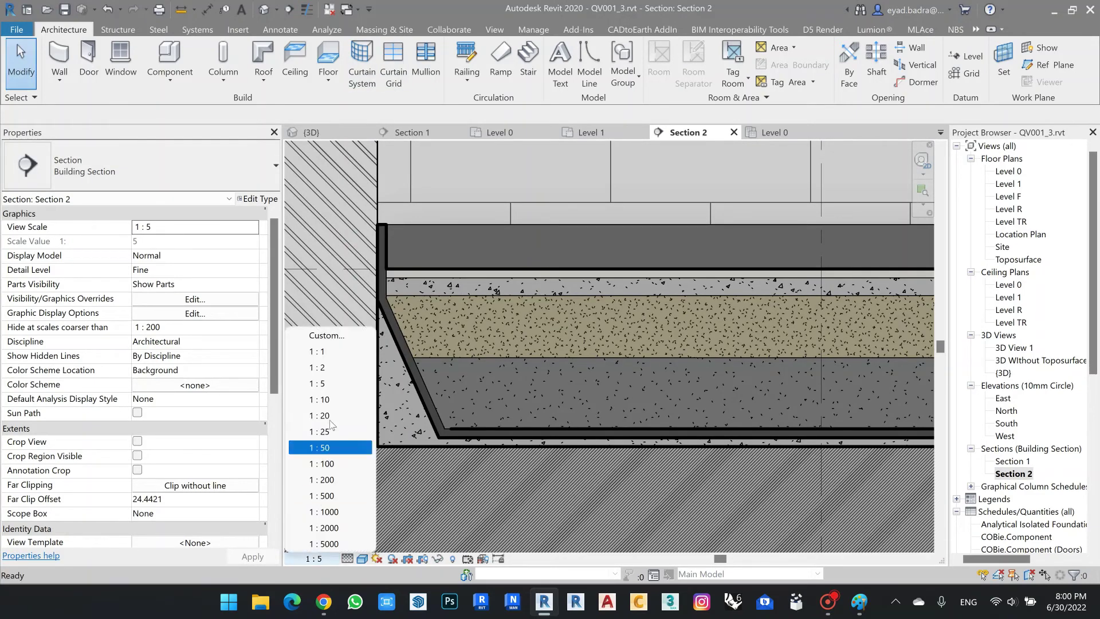
pyautogui.click(324, 367)
# Examine in Section 2 how the joined mortar, membrane and floor layers meet both bathroom walls.
pyautogui.scroll(-2, 516, 339)
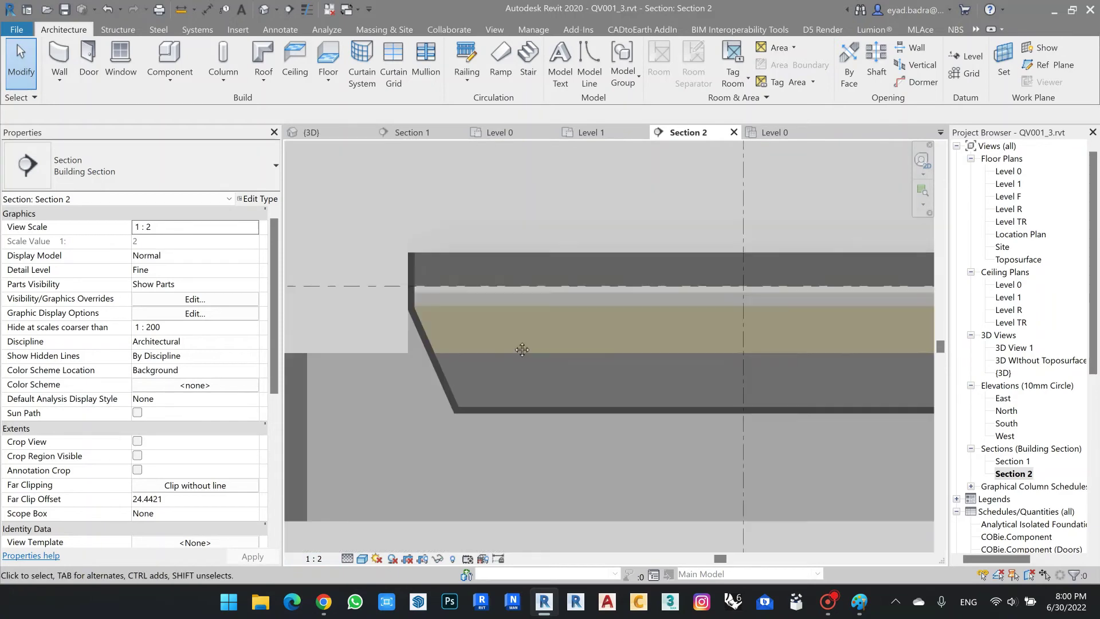
pyautogui.moveTo(520, 346); pyautogui.dragTo(390, 358, button='middle')
pyautogui.scroll(-4, 508, 342)
pyautogui.scroll(1, 705, 361)
pyautogui.moveTo(721, 359)
pyautogui.mouseDown(button='middle')
pyautogui.moveTo(421, 362)
pyautogui.moveTo(624, 366)
pyautogui.mouseUp(button='middle')
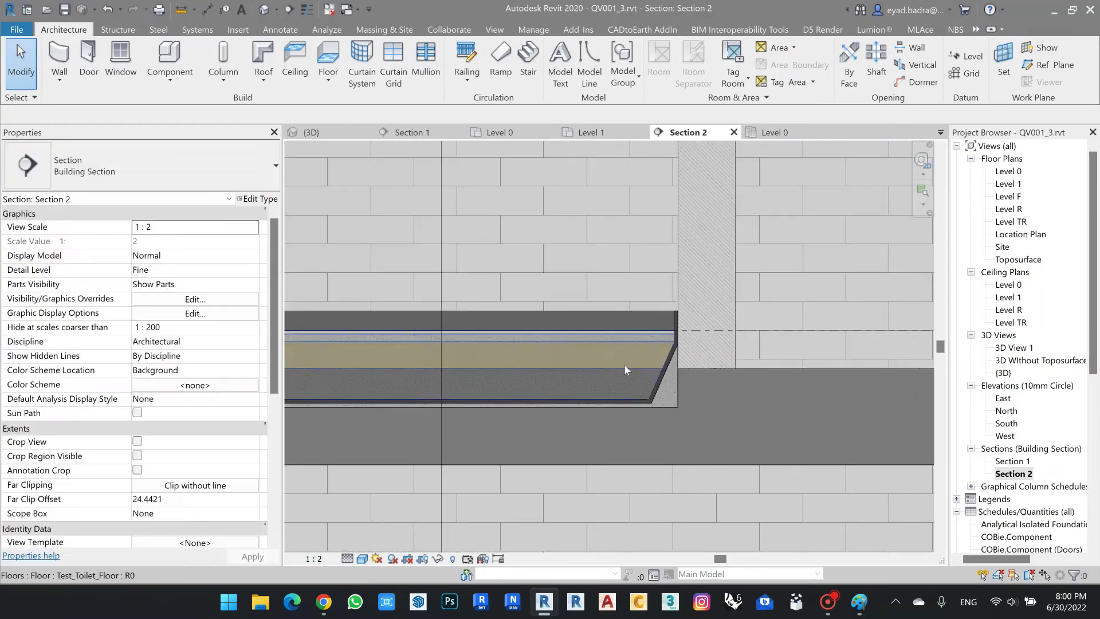
pyautogui.scroll(3, 624, 366)
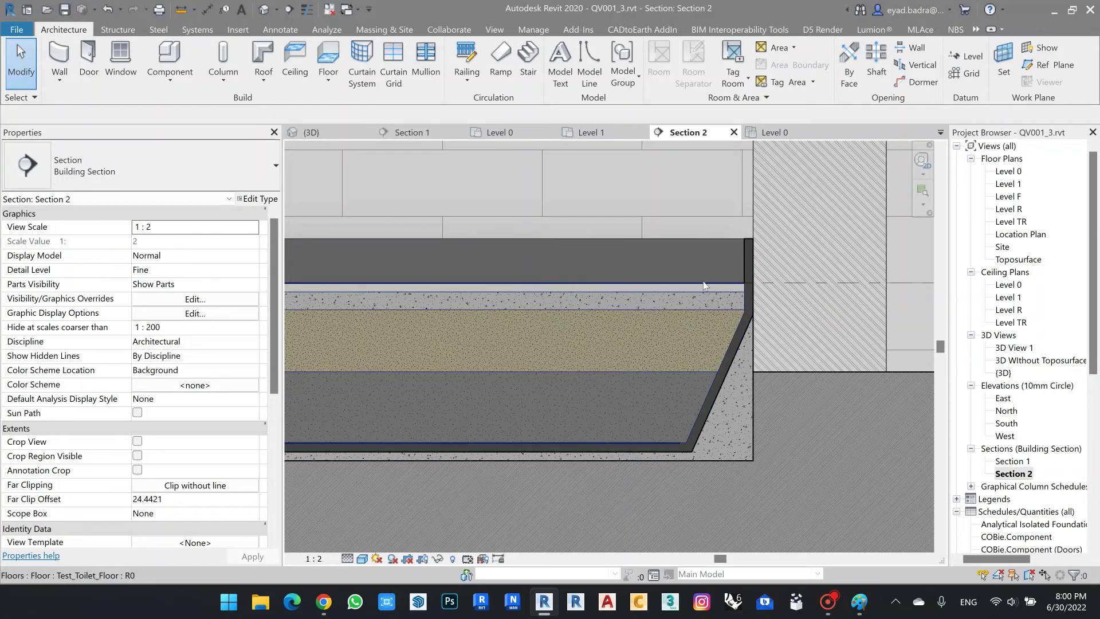
pyautogui.scroll(-2, 694, 379)
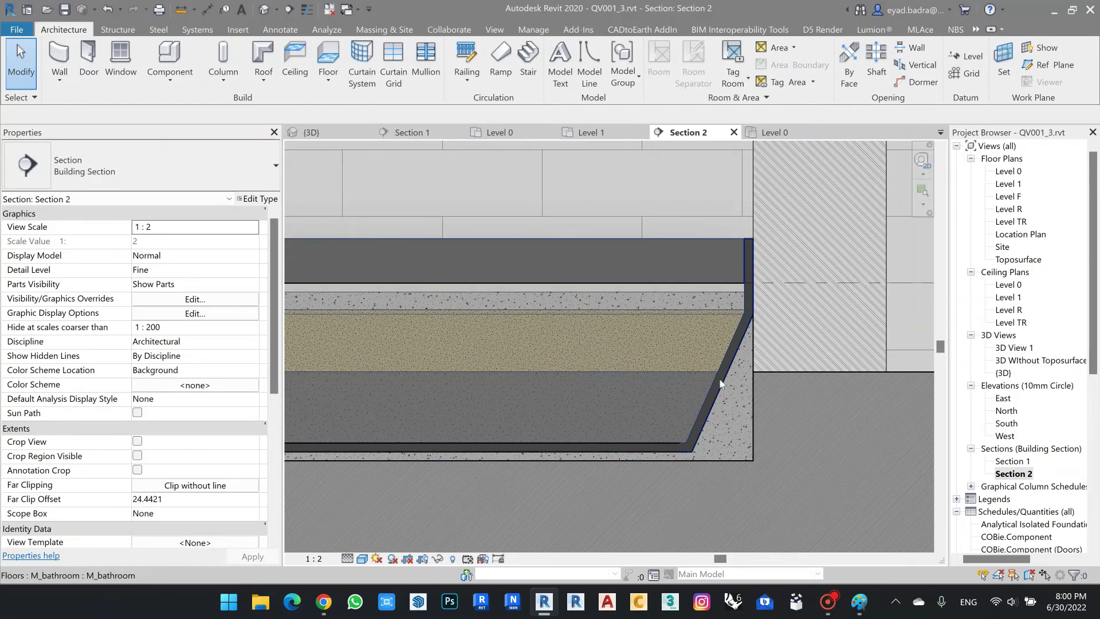
pyautogui.scroll(-2, 684, 353)
pyautogui.moveTo(628, 371); pyautogui.dragTo(784, 415, button='middle')
pyautogui.scroll(-4, 573, 345)
pyautogui.moveTo(535, 318); pyautogui.dragTo(581, 327, button='middle')
pyautogui.scroll(1, 567, 346)
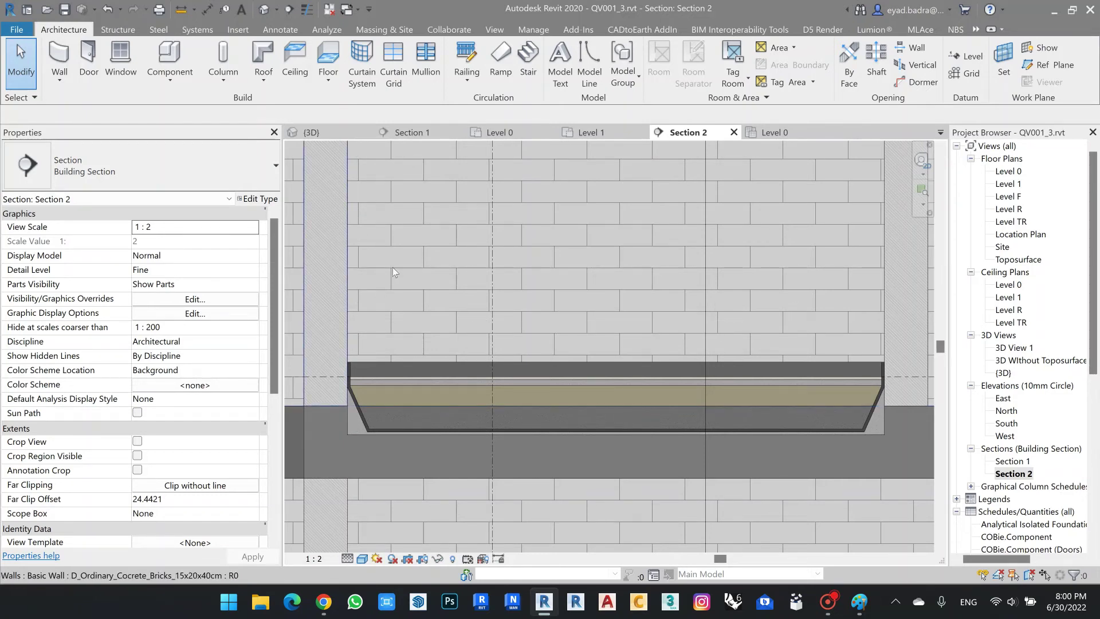
# Open the Level 1 floor plan at the bathroom and turn on thin line display.
pyautogui.doubleClick(1013, 285)
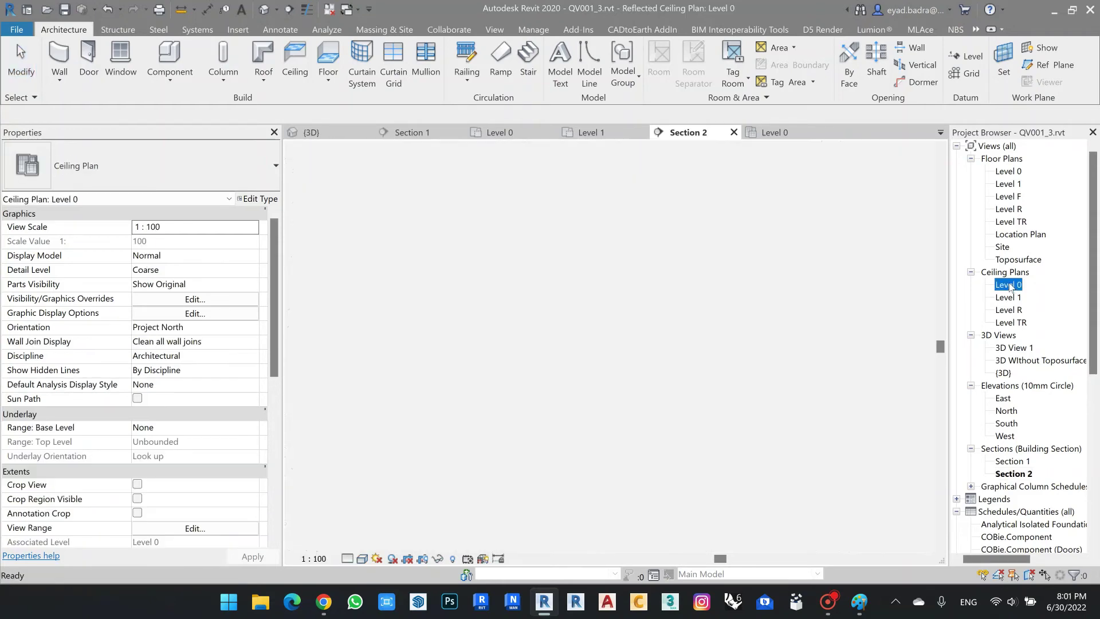
pyautogui.doubleClick(1010, 184)
pyautogui.scroll(-2, 554, 325)
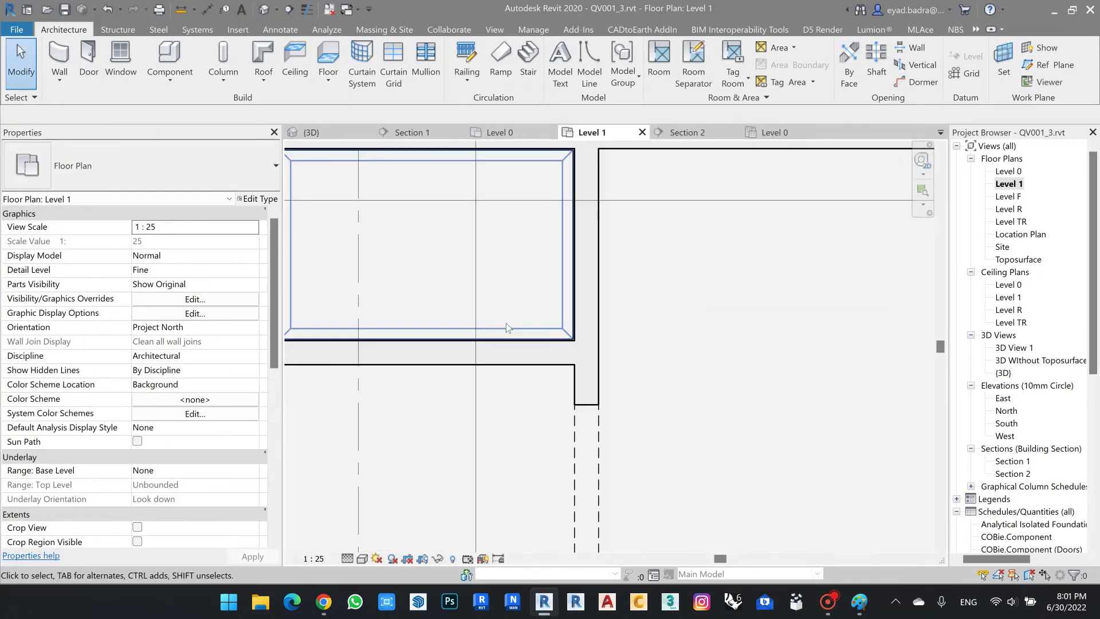
pyautogui.moveTo(506, 323); pyautogui.dragTo(546, 354, button='middle')
pyautogui.scroll(2, 527, 290)
pyautogui.moveTo(527, 290); pyautogui.dragTo(525, 295, button='middle')
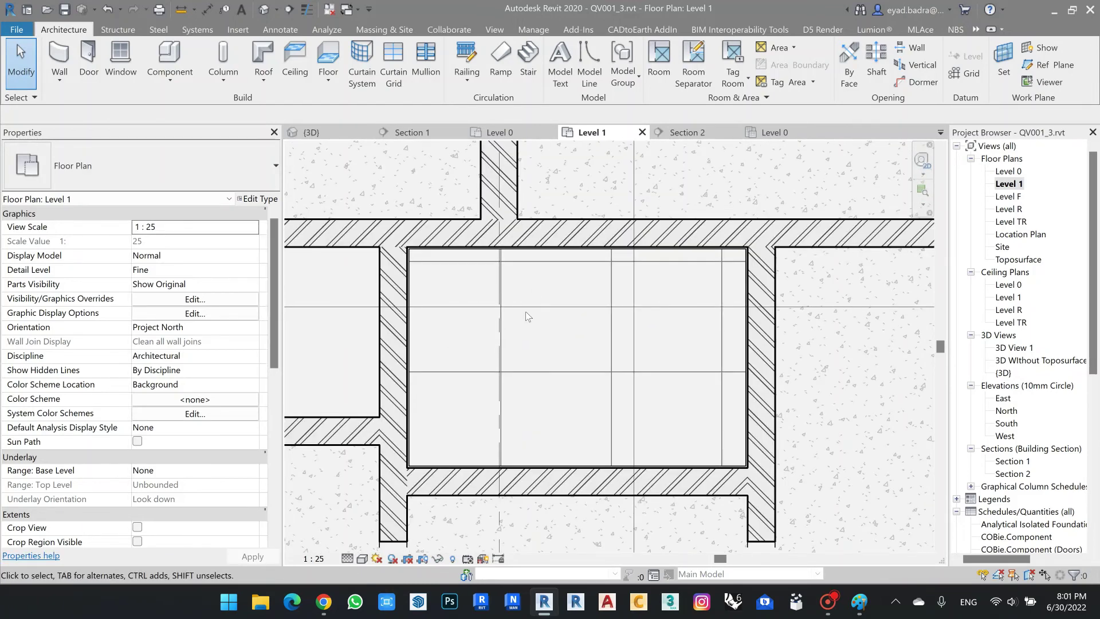
pyautogui.click(307, 9)
pyautogui.moveTo(528, 277); pyautogui.dragTo(543, 298, button='middle')
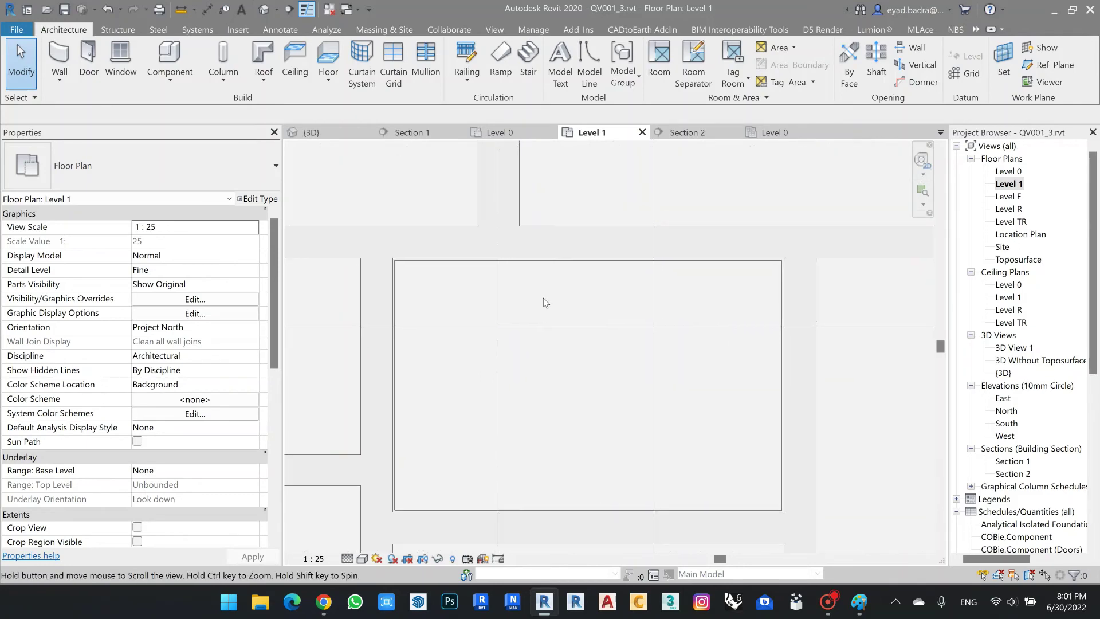
# Draw a horizontal D_Wall_Mortar_1.5cm architectural wall about 1.38 m long inside the bathroom, near its upper brick wall.
pyautogui.click(60, 80)
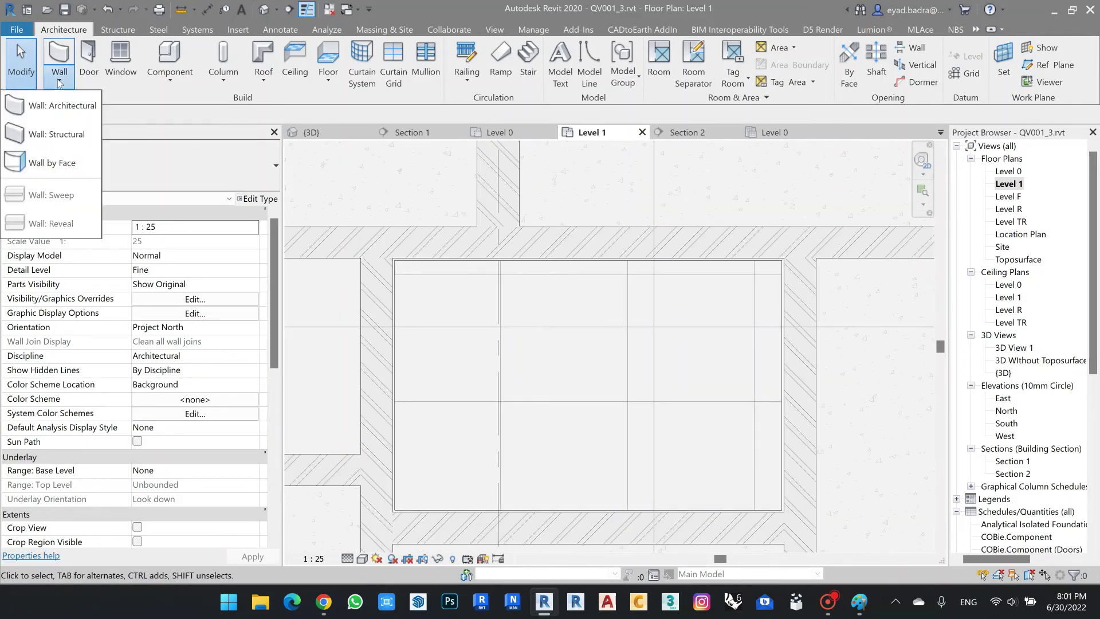
pyautogui.click(76, 106)
pyautogui.click(112, 158)
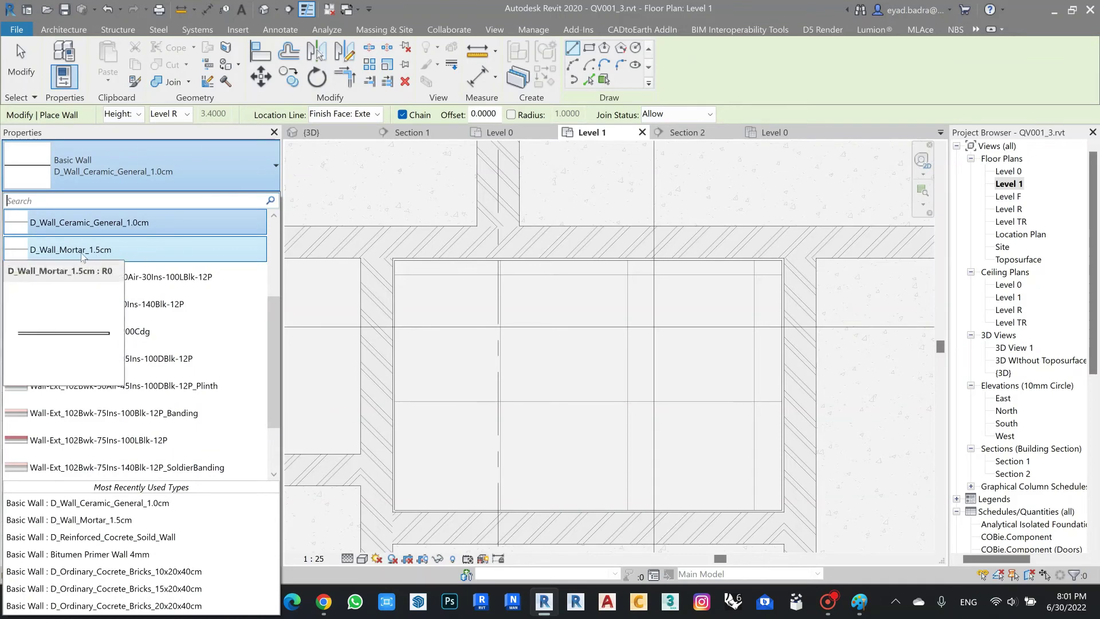
pyautogui.click(144, 255)
pyautogui.scroll(1, 437, 312)
pyautogui.moveTo(437, 312); pyautogui.dragTo(353, 320, button='middle')
pyautogui.click(325, 298)
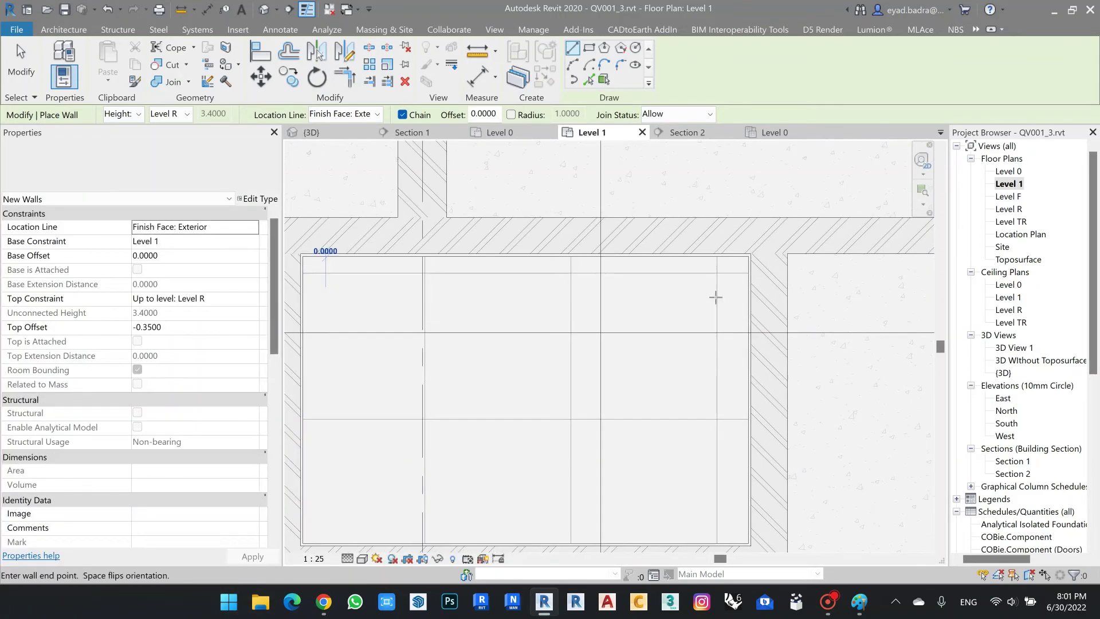
pyautogui.click(659, 307)
pyautogui.moveTo(659, 307); pyautogui.dragTo(672, 317, button='middle')
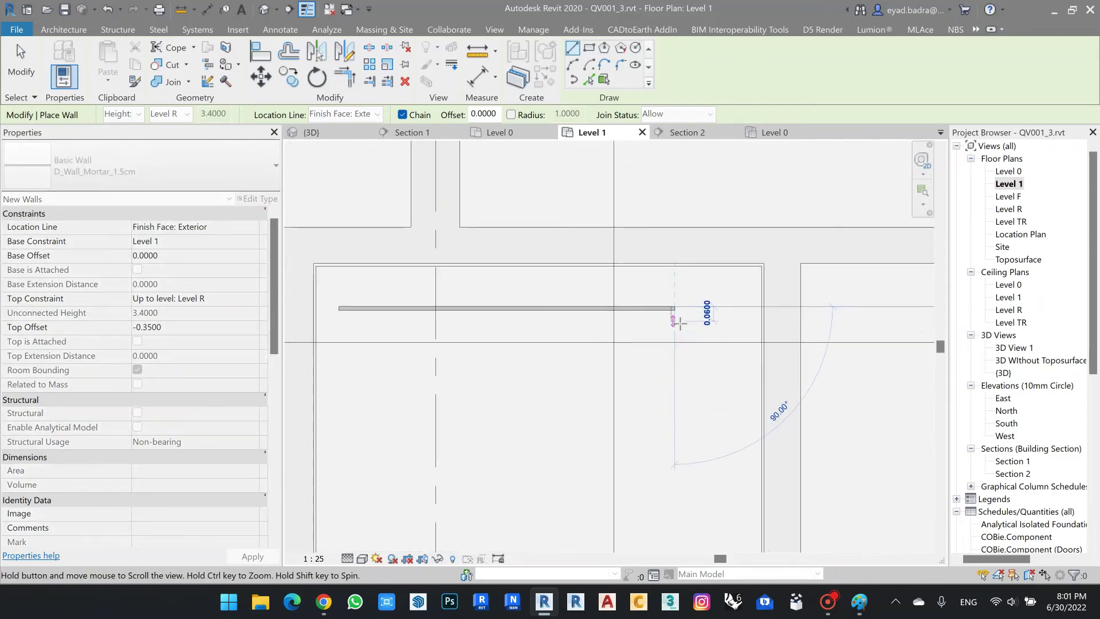
pyautogui.press('Escape')
pyautogui.press('Escape')
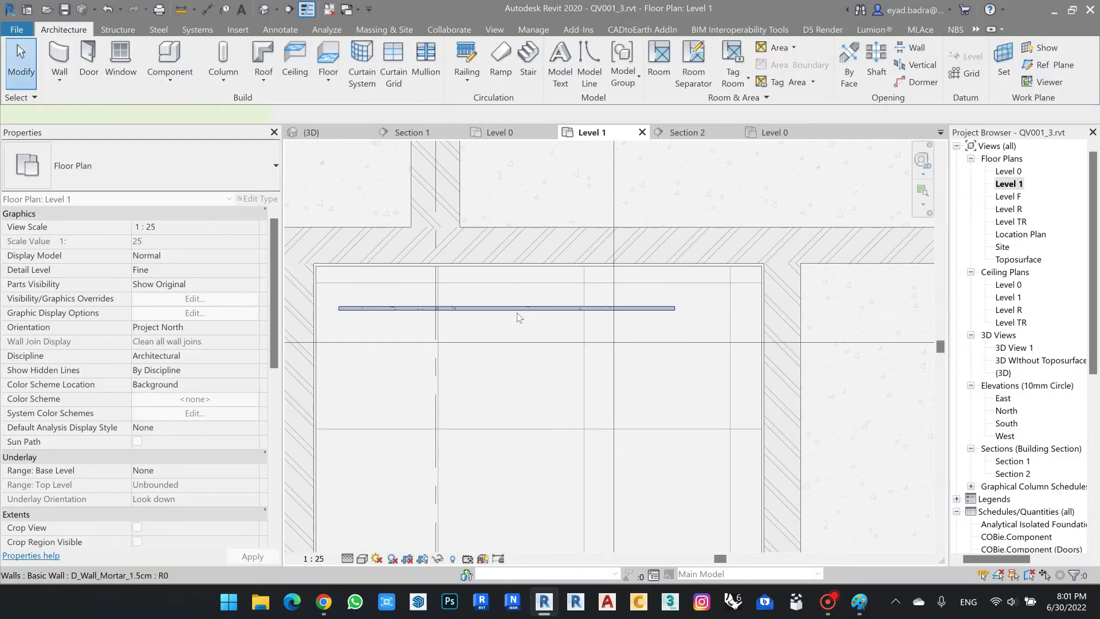
# Set the mortar wall's base offset to -0.0100.
pyautogui.click(517, 311)
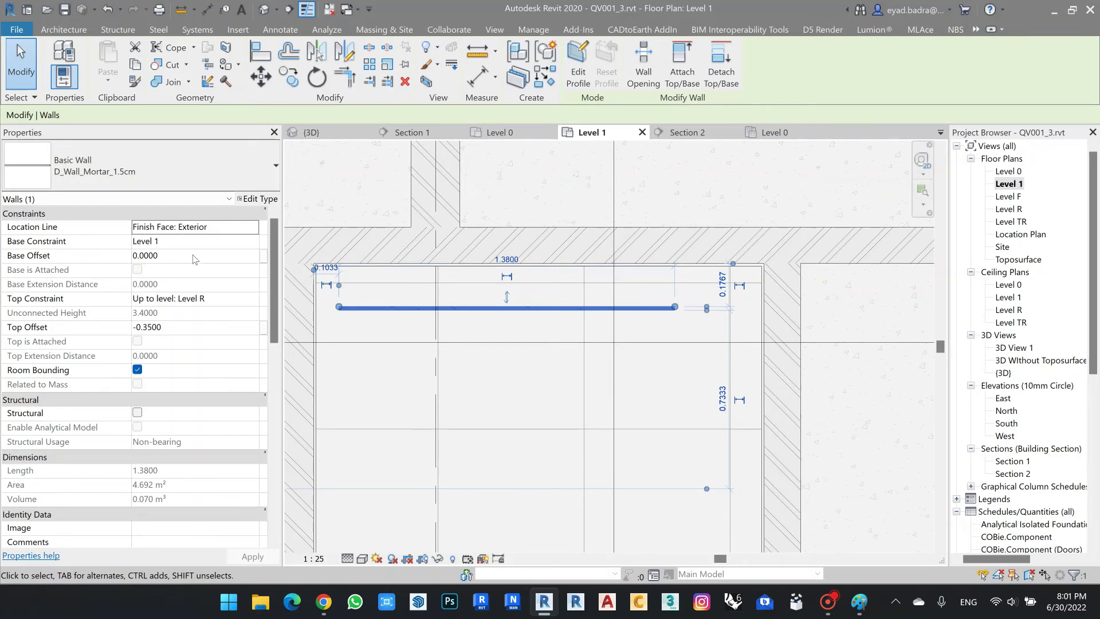
pyautogui.click(171, 257)
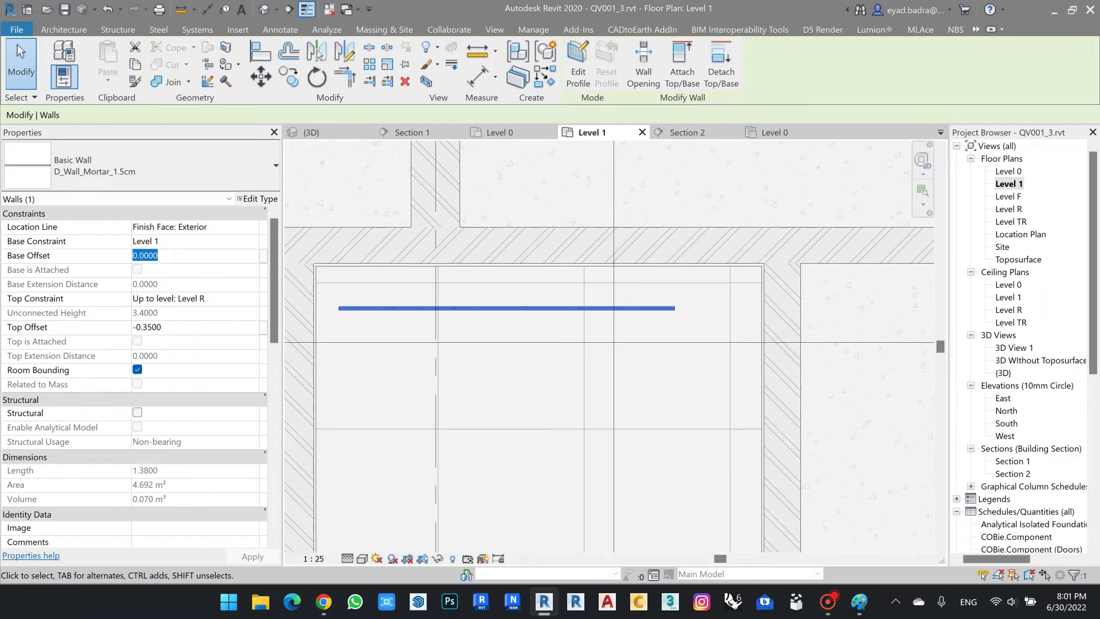
pyautogui.write('-0.')
pyautogui.click(252, 556)
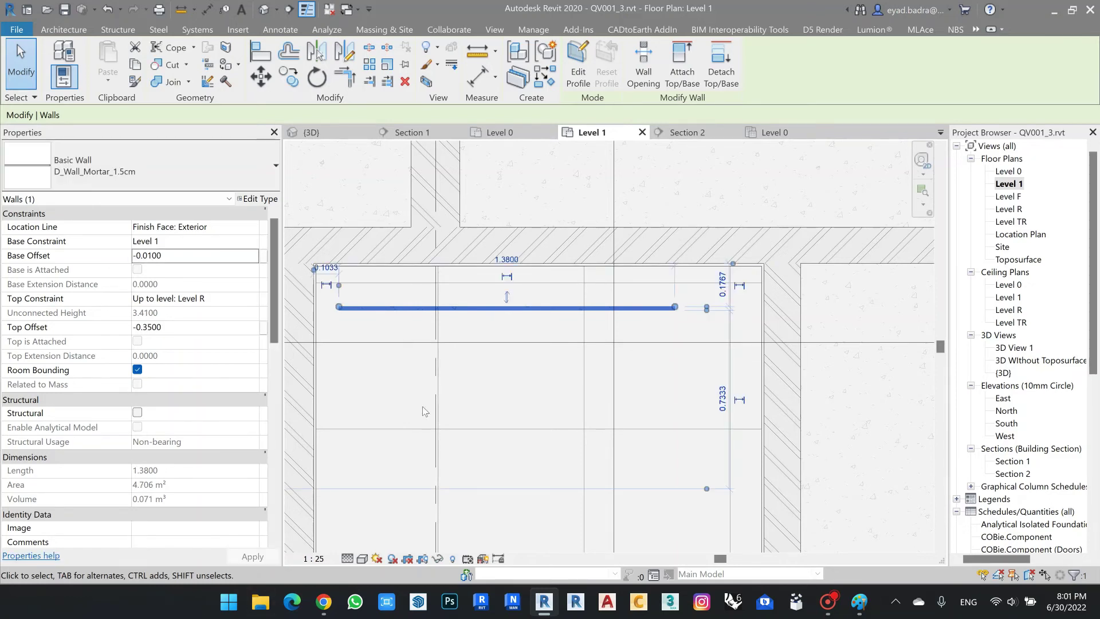
# Align the mortar wall's outer face with the inner face of the bathroom's upper brick wall.
pyautogui.moveTo(414, 306); pyautogui.dragTo(418, 308, button='middle')
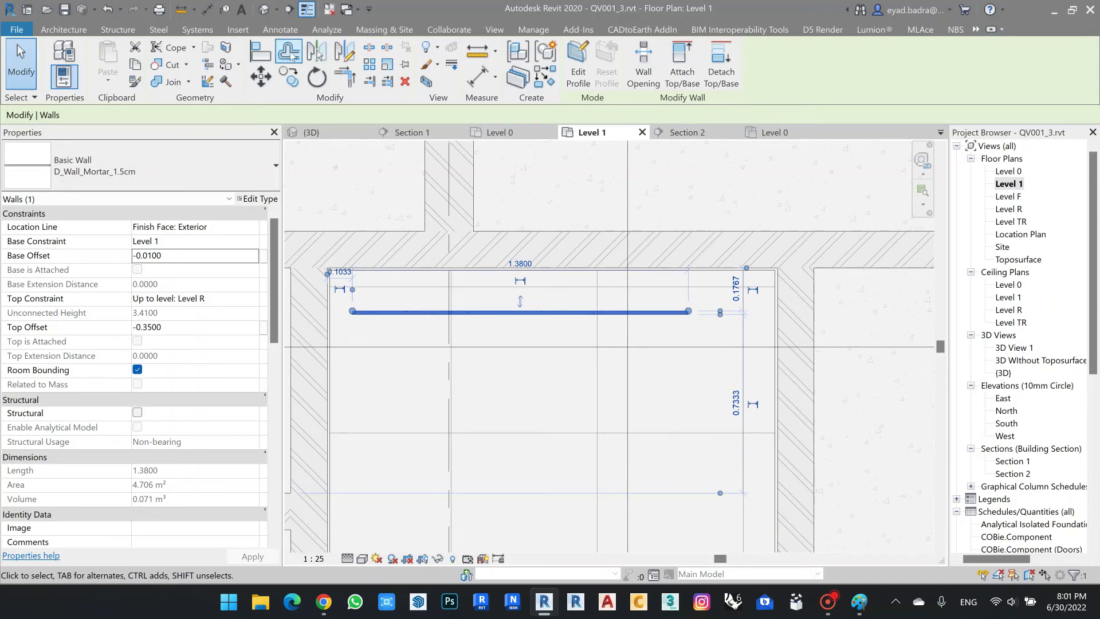
pyautogui.click(260, 51)
pyautogui.scroll(1, 414, 259)
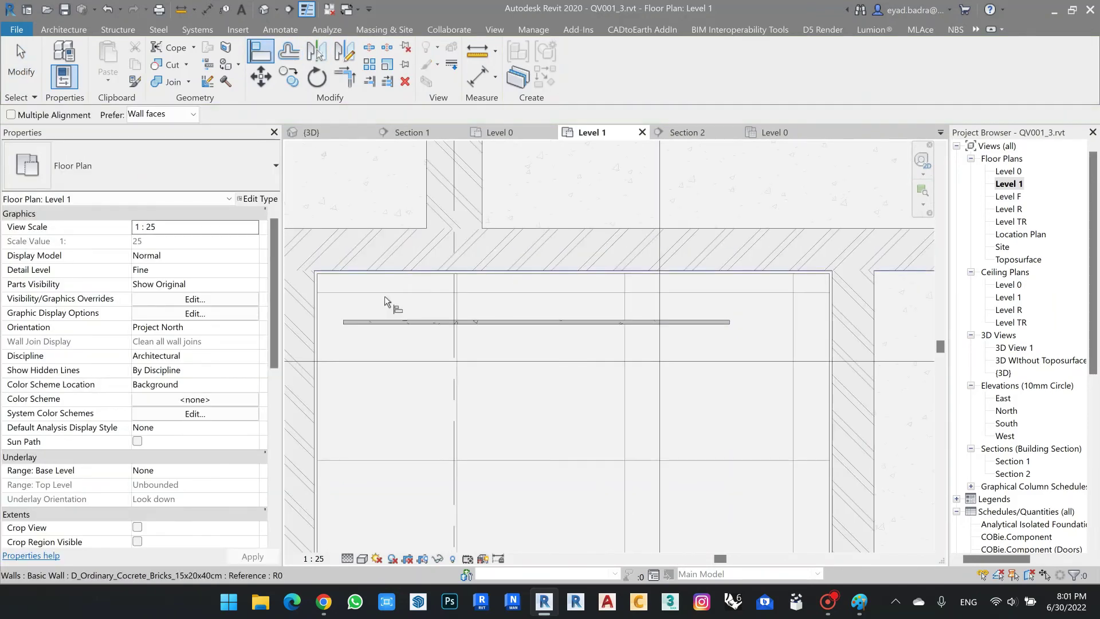
pyautogui.scroll(2, 386, 297)
pyautogui.moveTo(415, 288); pyautogui.dragTo(428, 292, button='middle')
pyautogui.click(439, 262)
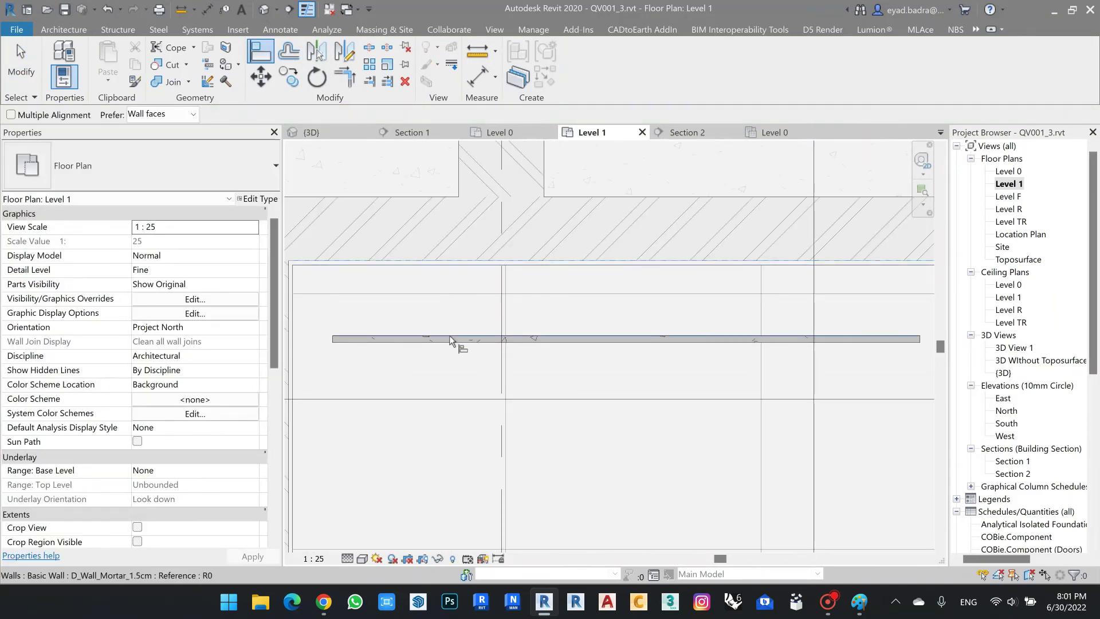
pyautogui.click(457, 339)
# Align the mortar wall's left end with the inner face of the bathroom's left brick wall.
pyautogui.moveTo(307, 294); pyautogui.dragTo(408, 322, button='middle')
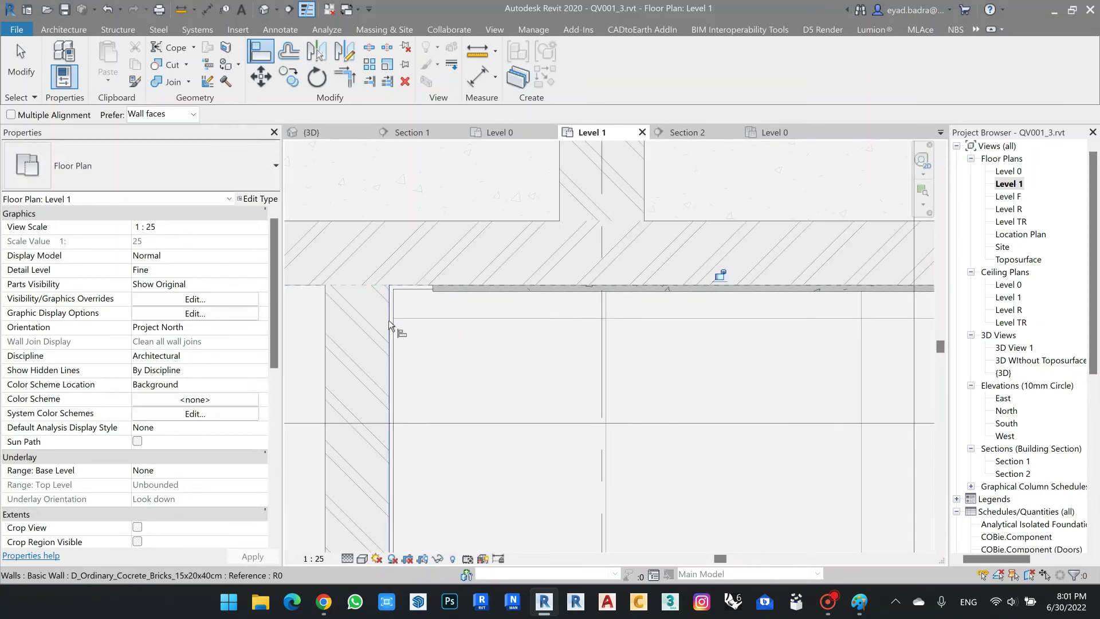
pyautogui.click(390, 322)
pyautogui.click(433, 290)
# Align the mortar wall's right end with the inner face of the bathroom's right brick wall.
pyautogui.scroll(-2, 829, 328)
pyautogui.moveTo(840, 346); pyautogui.dragTo(520, 339, button='middle')
pyautogui.scroll(3, 723, 306)
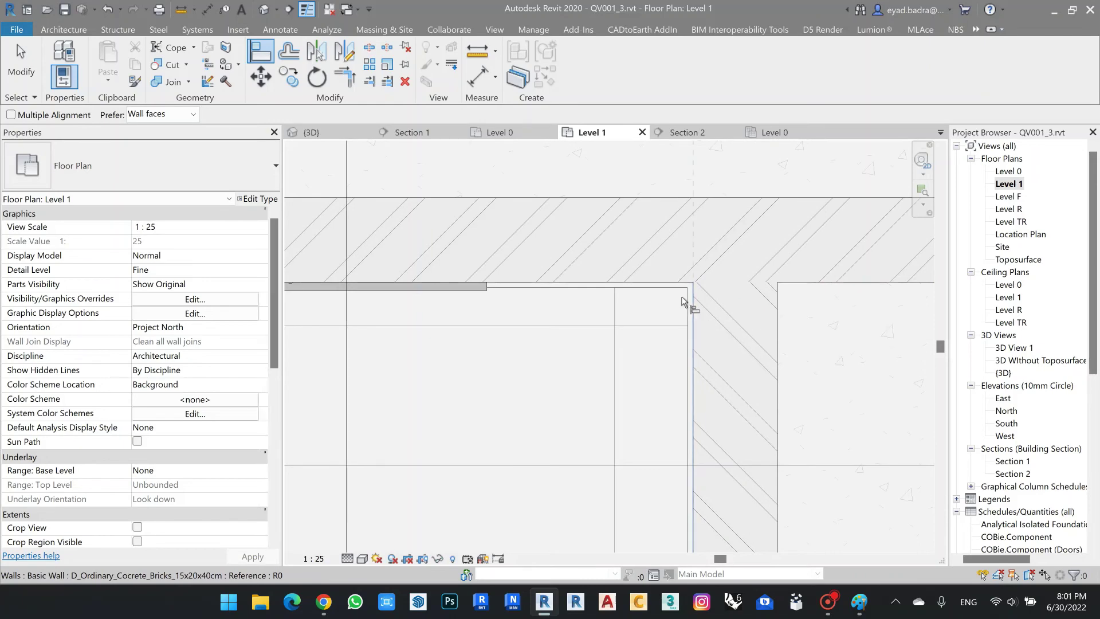
pyautogui.click(691, 302)
pyautogui.click(489, 289)
pyautogui.scroll(-2, 573, 338)
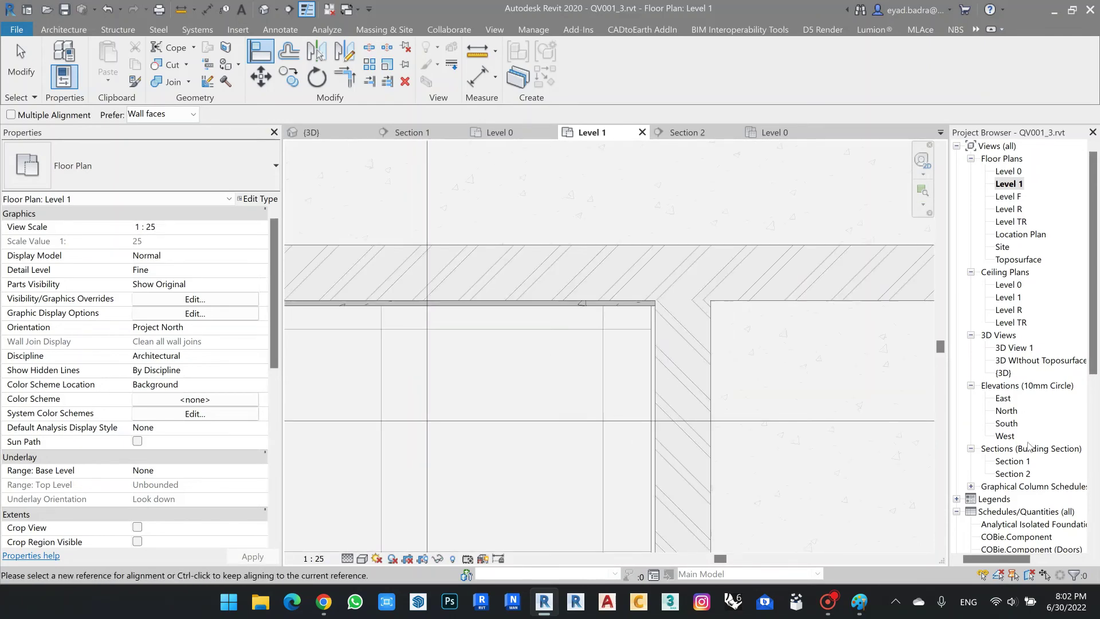
# Examine in Section 1 how the mortar wall's base meets the bathroom floor layers.
pyautogui.doubleClick(1012, 474)
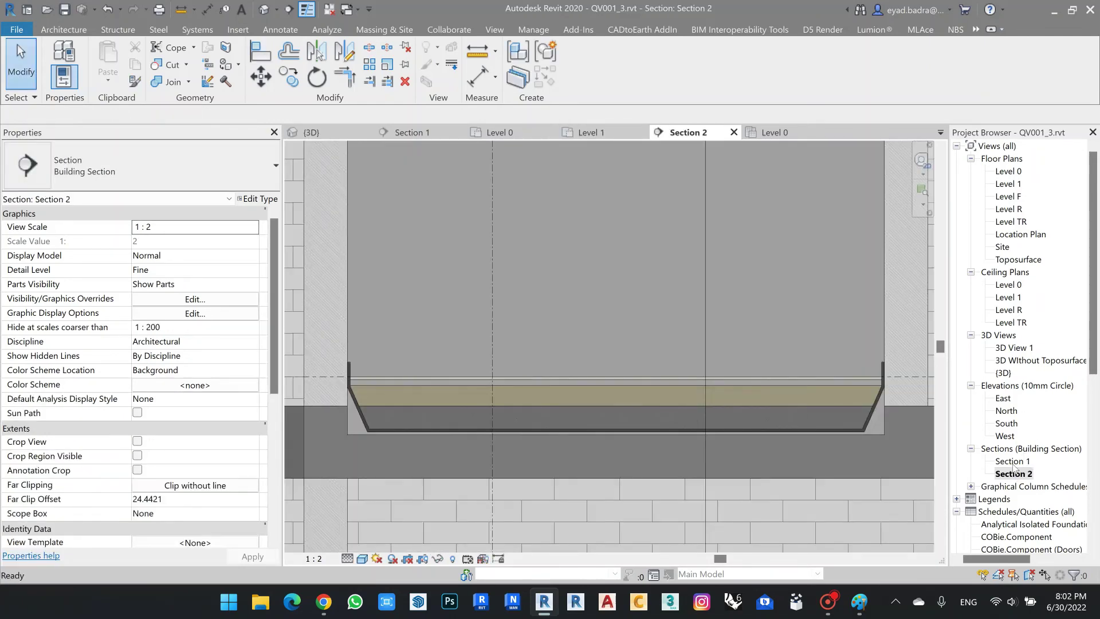
pyautogui.doubleClick(1012, 461)
pyautogui.scroll(4, 444, 305)
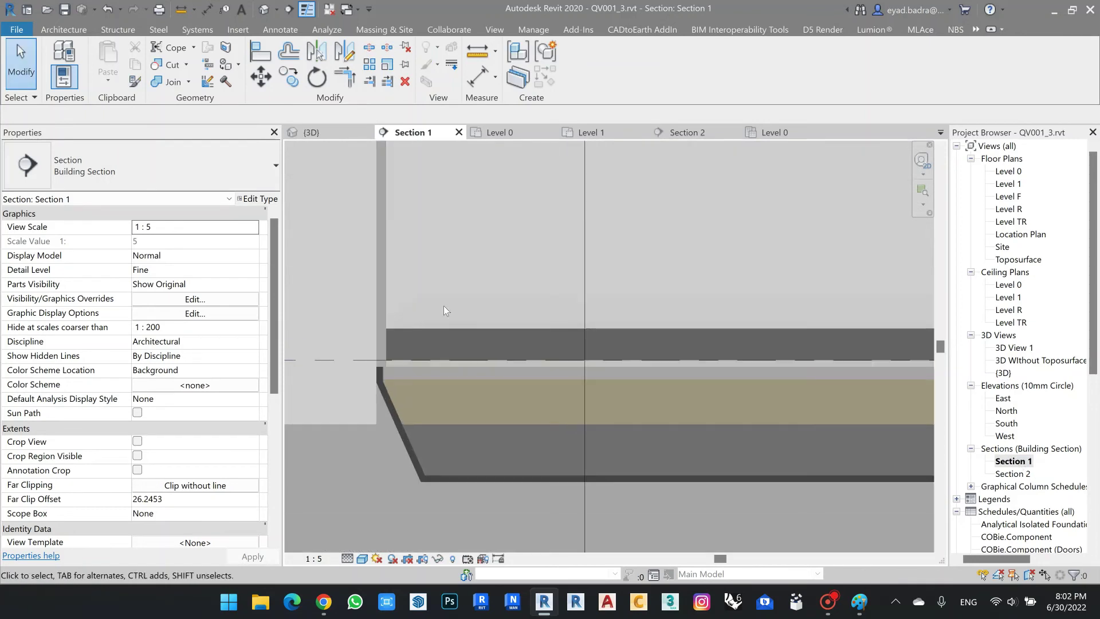
pyautogui.scroll(3, 431, 360)
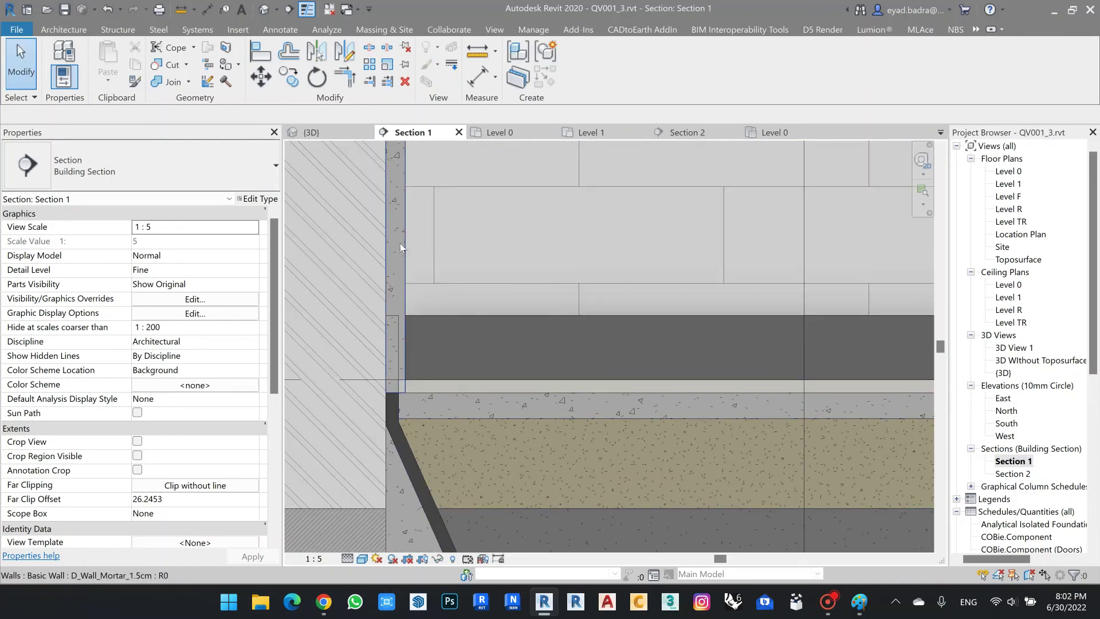
pyautogui.scroll(1, 404, 390)
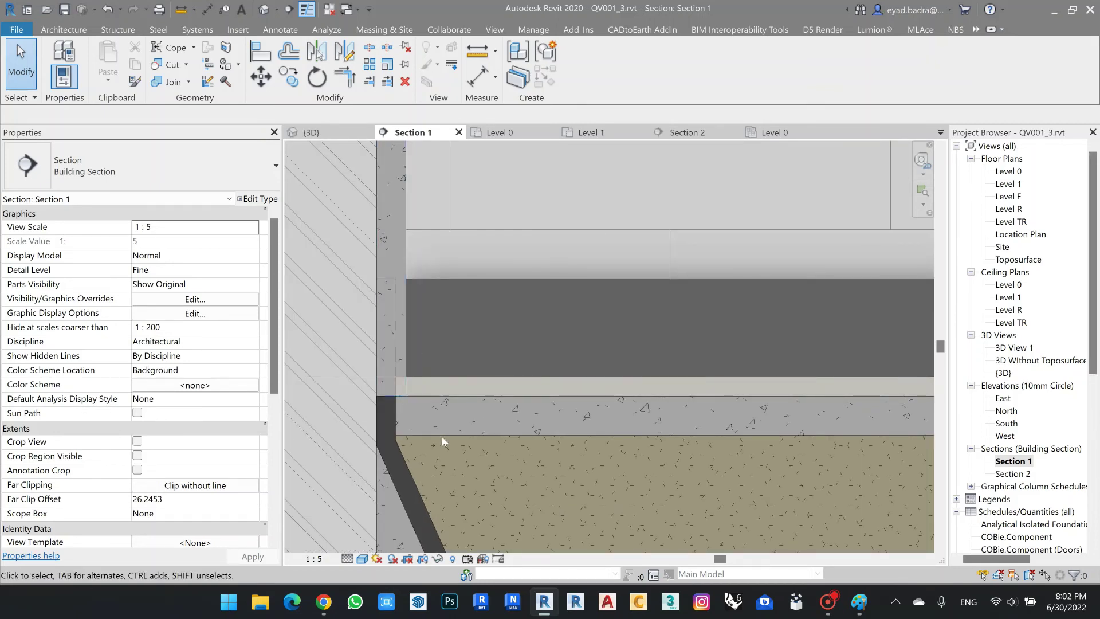
pyautogui.scroll(-4, 497, 249)
pyautogui.moveTo(498, 246); pyautogui.dragTo(436, 288, button='middle')
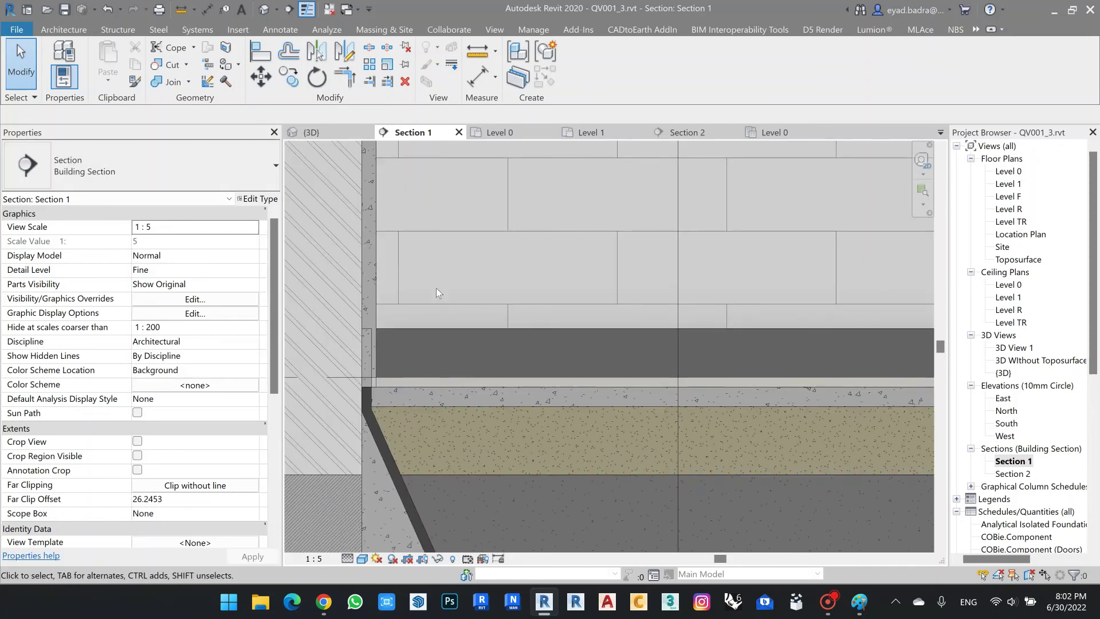
# Review the layer structure of the mortar wall's type D_Wall_Mortar_1.5cm without changing it.
pyautogui.click(375, 262)
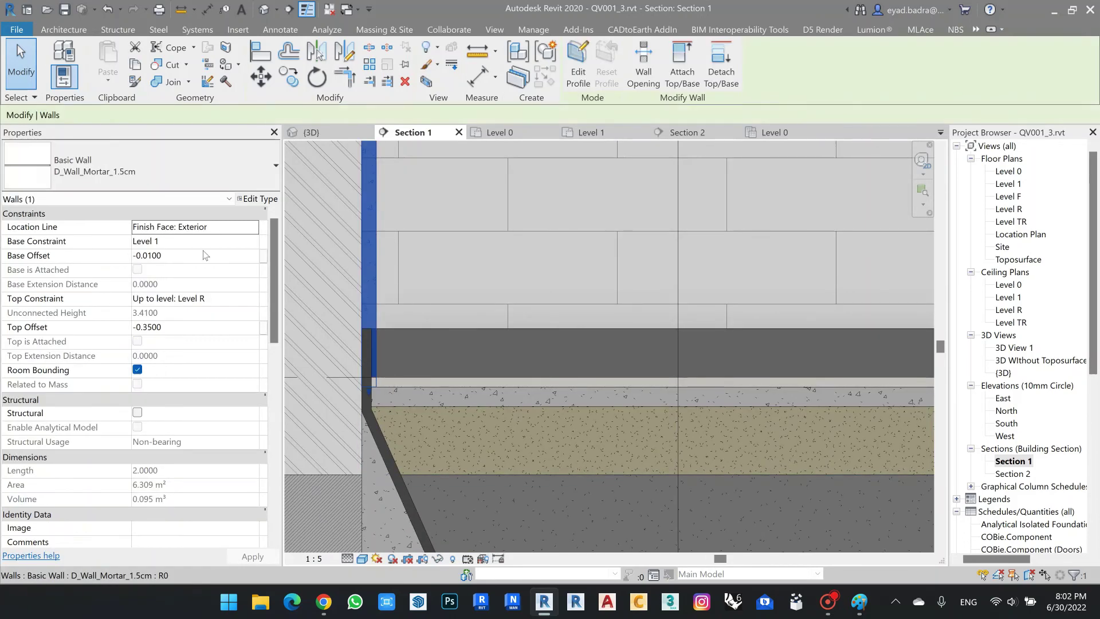
pyautogui.click(255, 199)
pyautogui.click(708, 181)
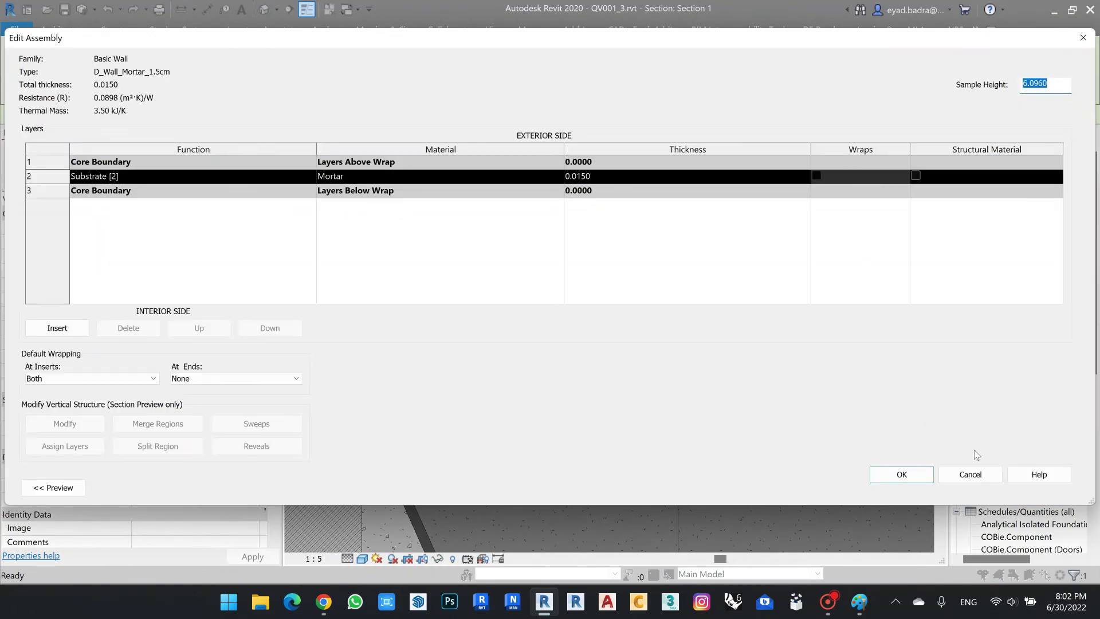
pyautogui.click(894, 477)
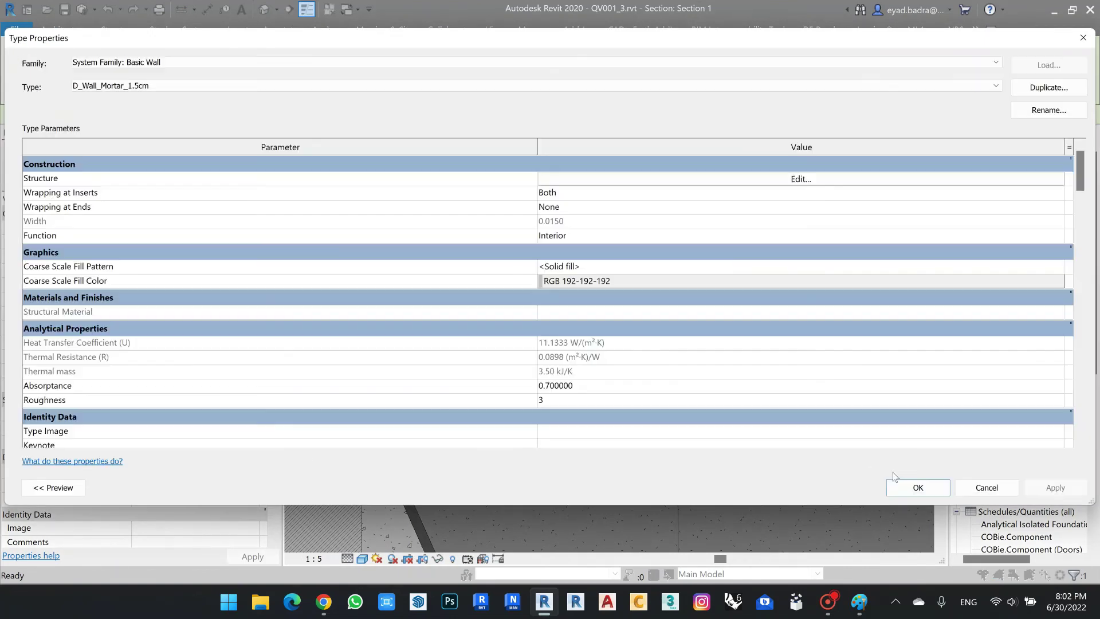
pyautogui.click(1009, 483)
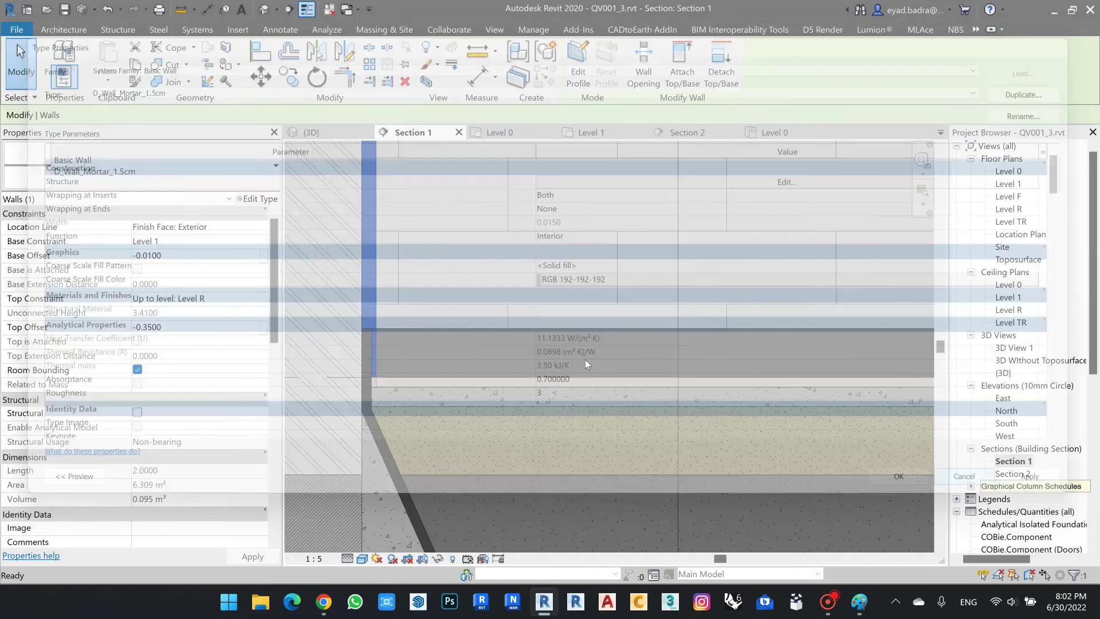
# Review the layer structure of the Test_Toilet_Floor type and its tile layer where it meets the mortar wall.
pyautogui.click(487, 382)
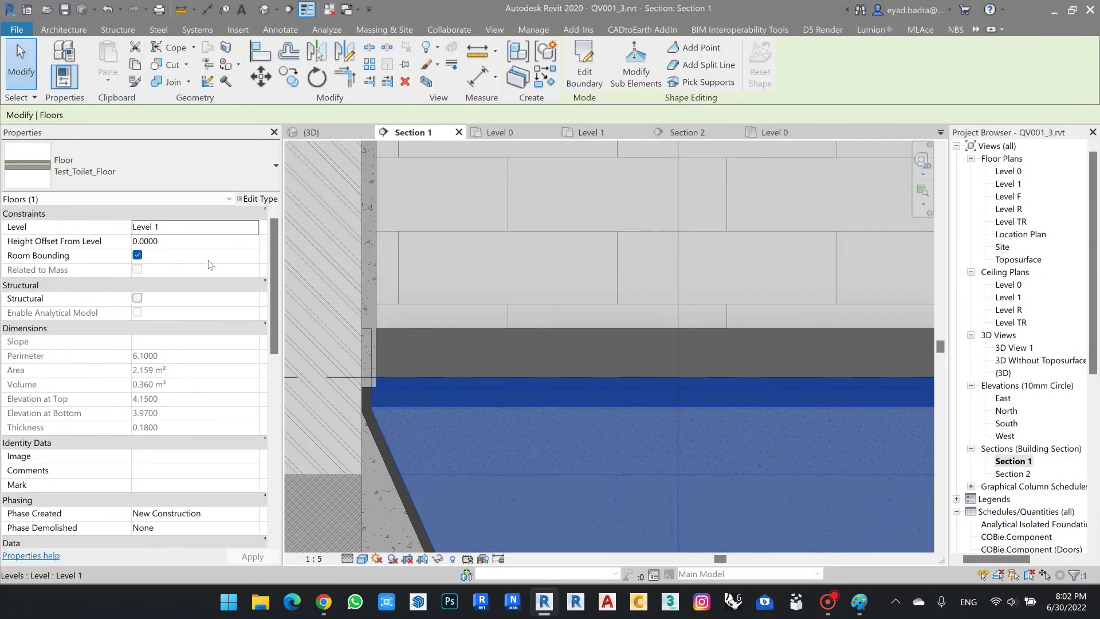
pyautogui.click(257, 199)
pyautogui.click(751, 180)
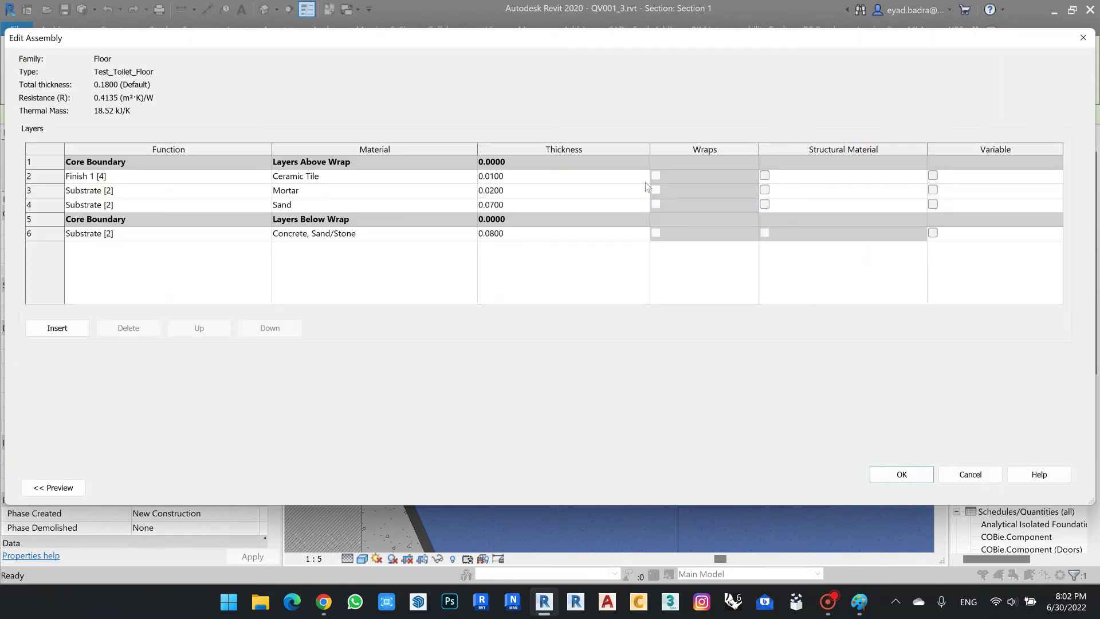
pyautogui.click(1079, 39)
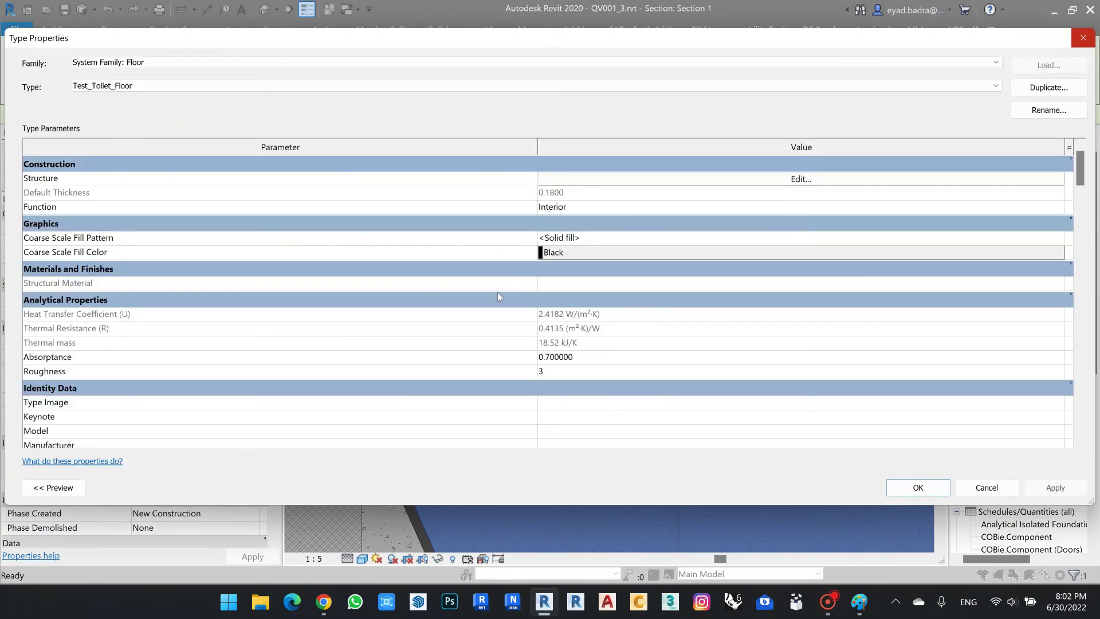
pyautogui.click(978, 493)
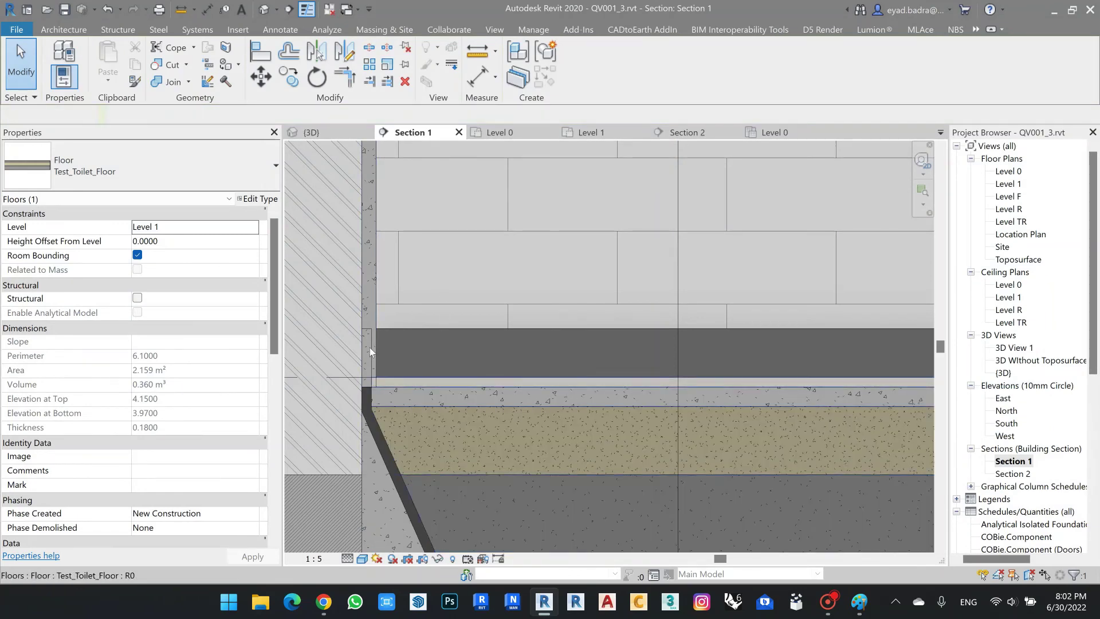
pyautogui.press('Escape')
pyautogui.scroll(2, 385, 386)
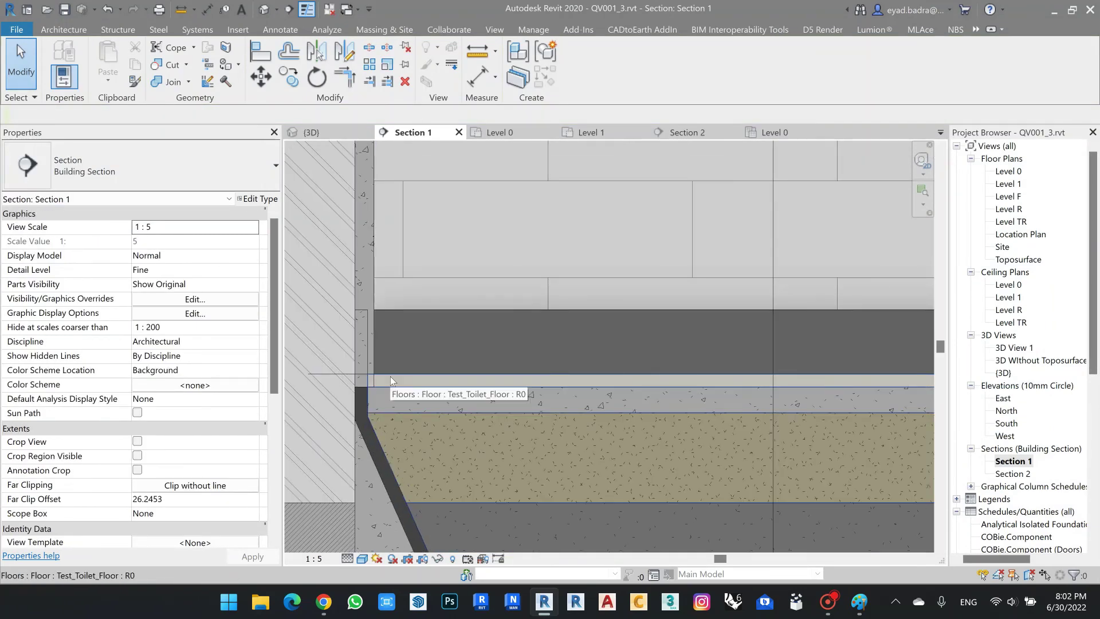
pyautogui.click(390, 376)
pyautogui.press('Escape')
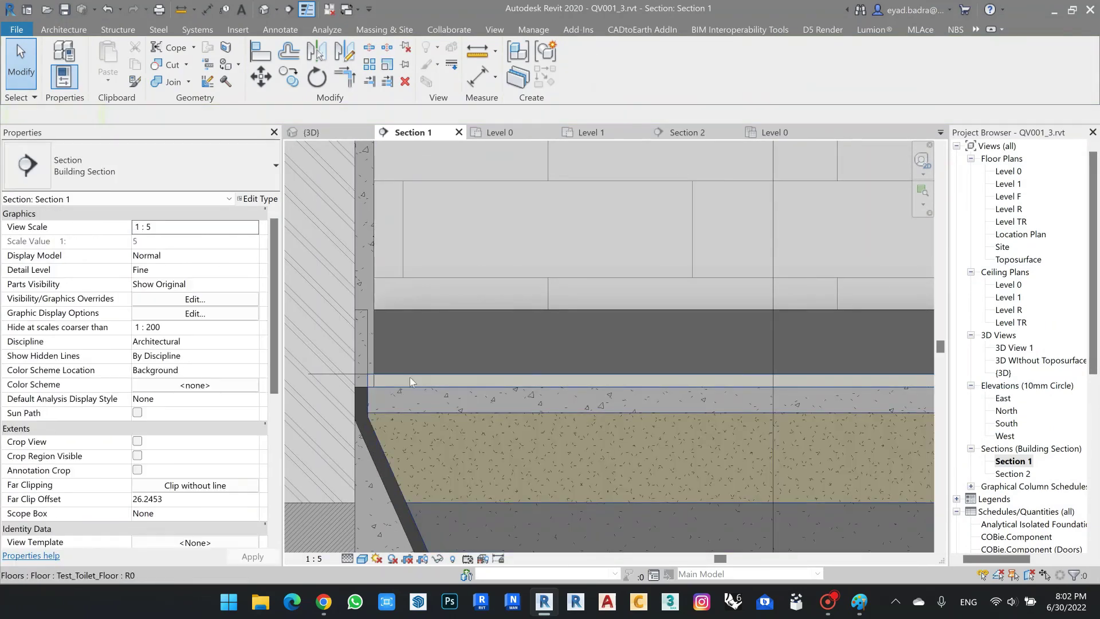
pyautogui.scroll(-5, 408, 383)
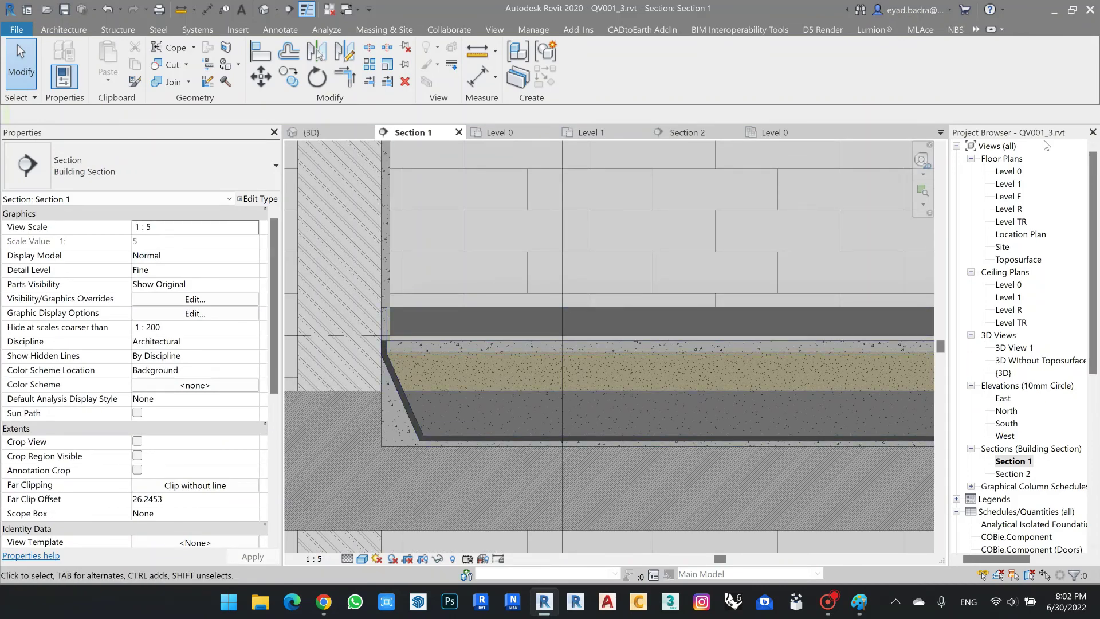
# In the Level 1 plan, draw a horizontal D_Wall_Ceramic_General_1.0cm architectural wall about 2.00 m long inside the bathroom, below its upper mortar wall.
pyautogui.doubleClick(1008, 184)
pyautogui.scroll(3, 500, 367)
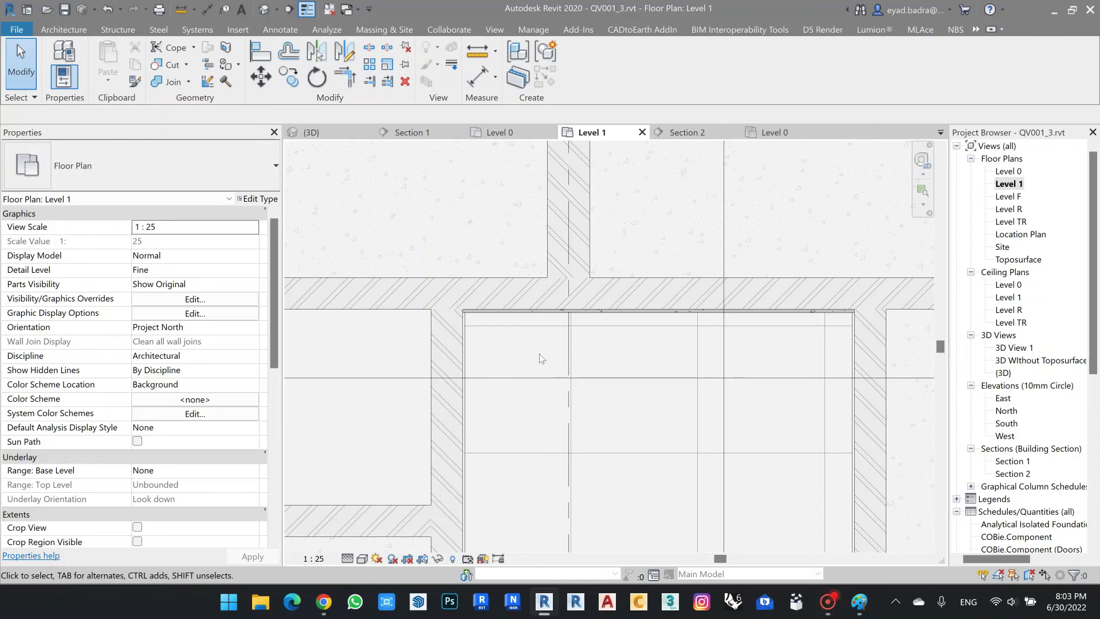
pyautogui.click(69, 29)
pyautogui.click(62, 89)
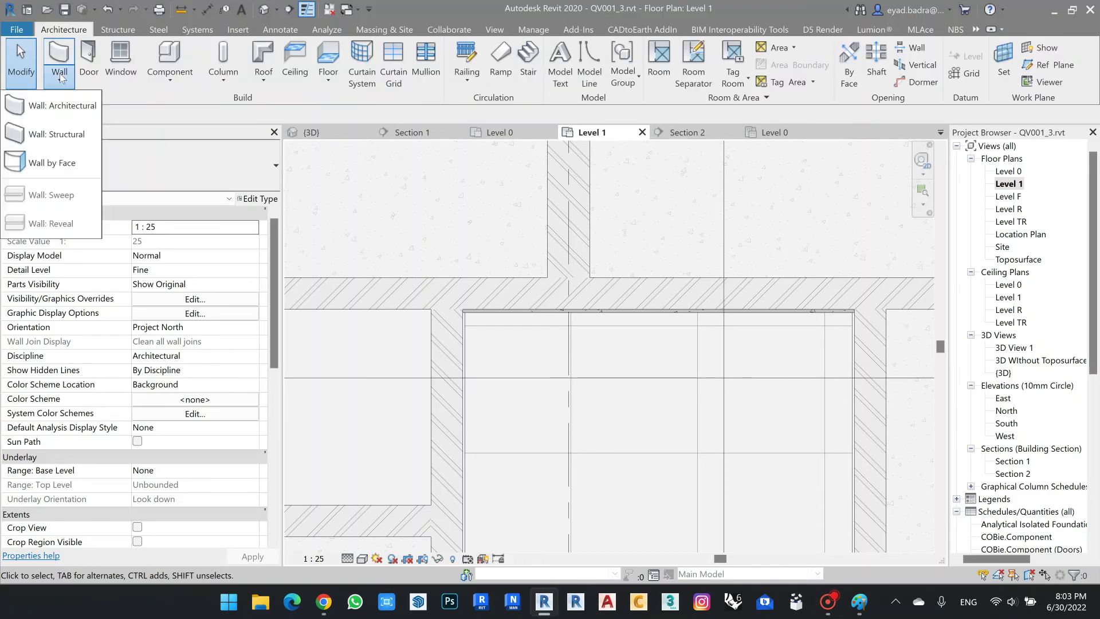
pyautogui.click(46, 112)
pyautogui.click(203, 170)
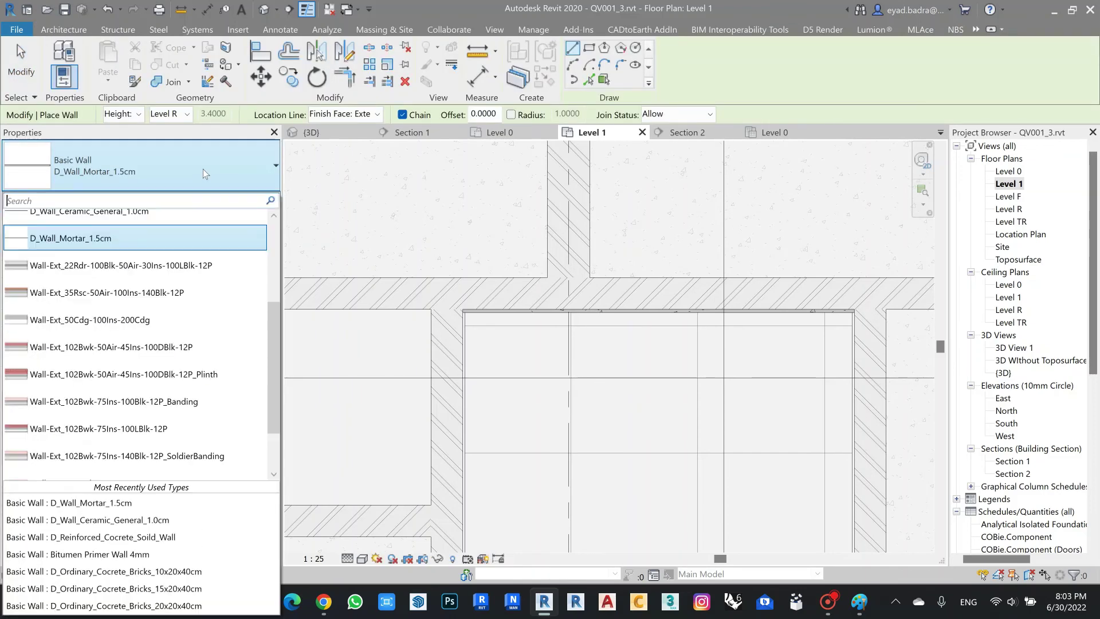
pyautogui.scroll(1, 89, 269)
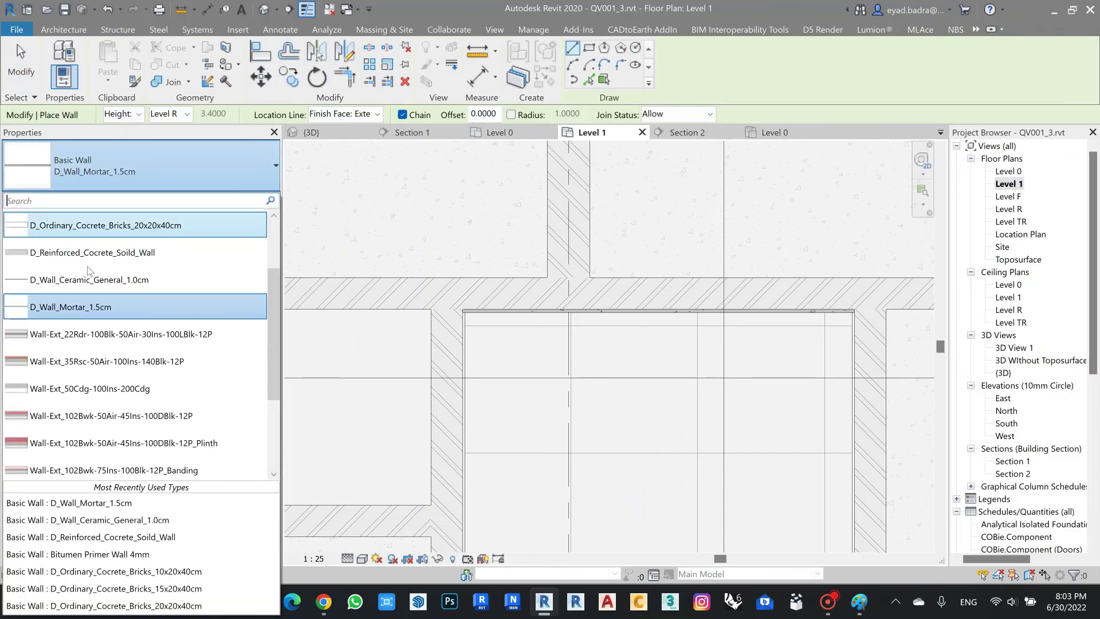
pyautogui.click(122, 281)
pyautogui.moveTo(622, 363); pyautogui.dragTo(414, 366, button='middle')
pyautogui.scroll(2, 315, 333)
pyautogui.click(331, 334)
pyautogui.scroll(-2, 442, 369)
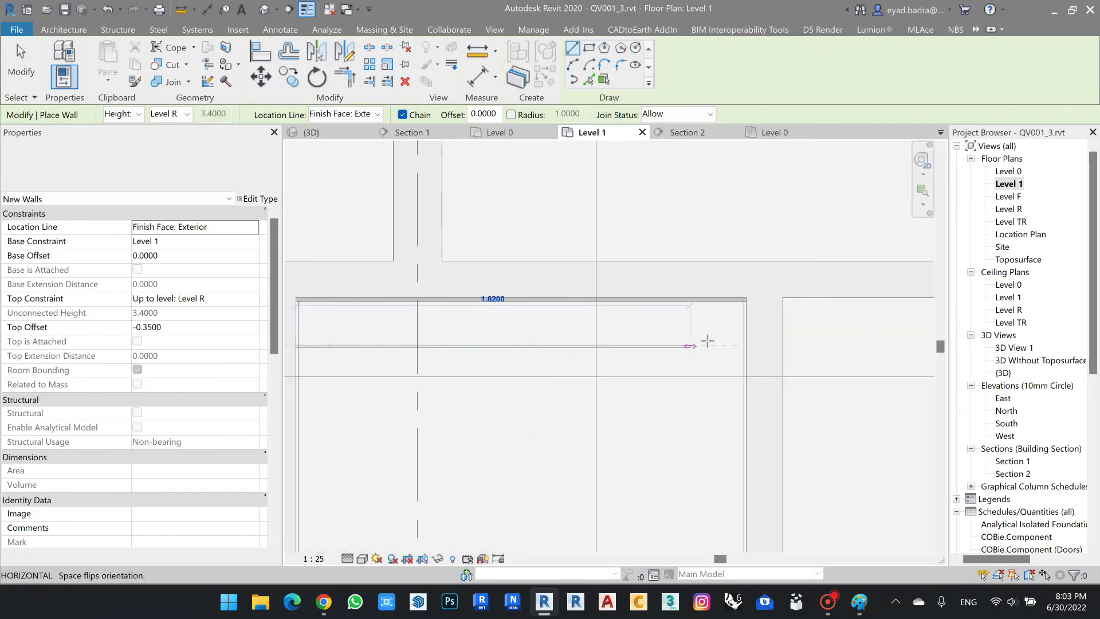
pyautogui.scroll(2, 713, 346)
pyautogui.click(765, 347)
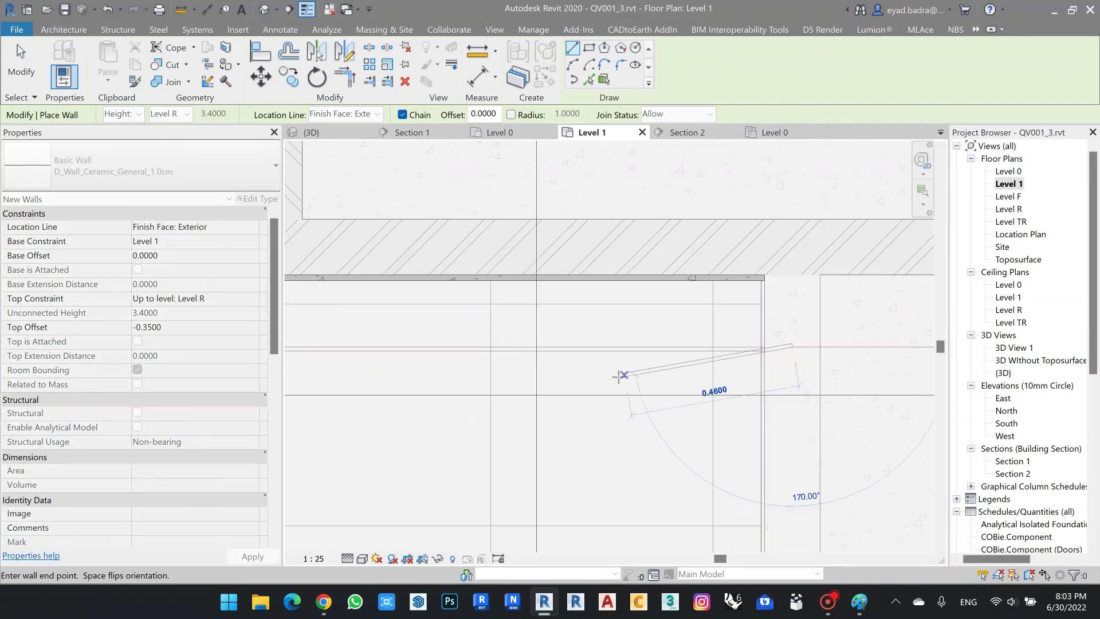
pyautogui.scroll(-1, 622, 376)
pyautogui.moveTo(624, 376); pyautogui.dragTo(661, 377, button='middle')
pyautogui.press('Escape')
pyautogui.press('Escape')
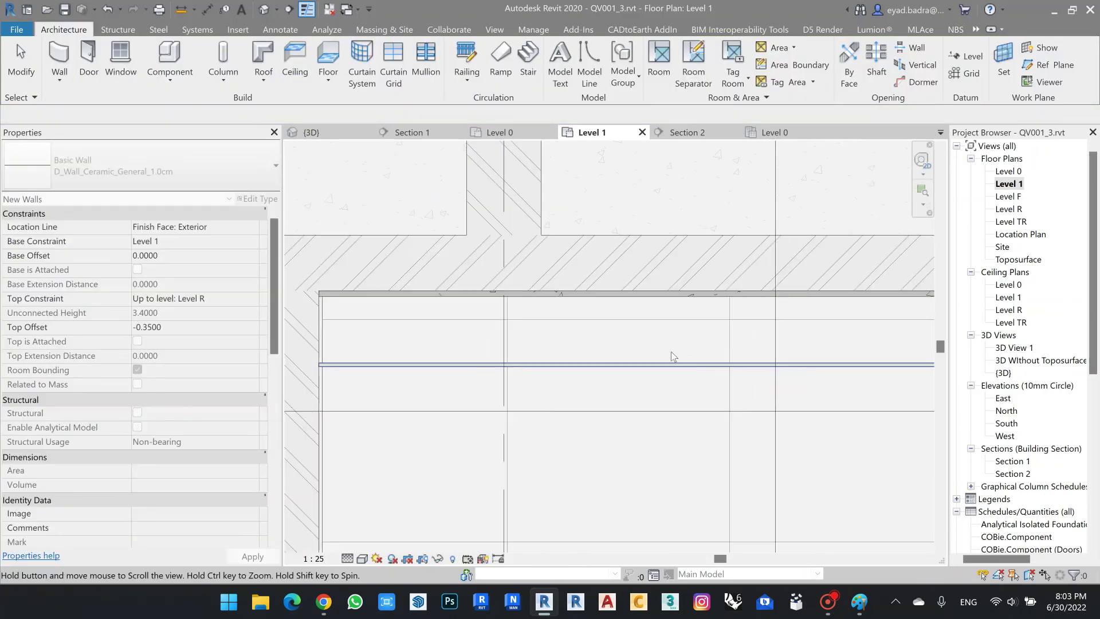
# Set the ceramic wall's base offset to -0.01 and align its outer face with the mortar wall's inner face.
pyautogui.click(344, 365)
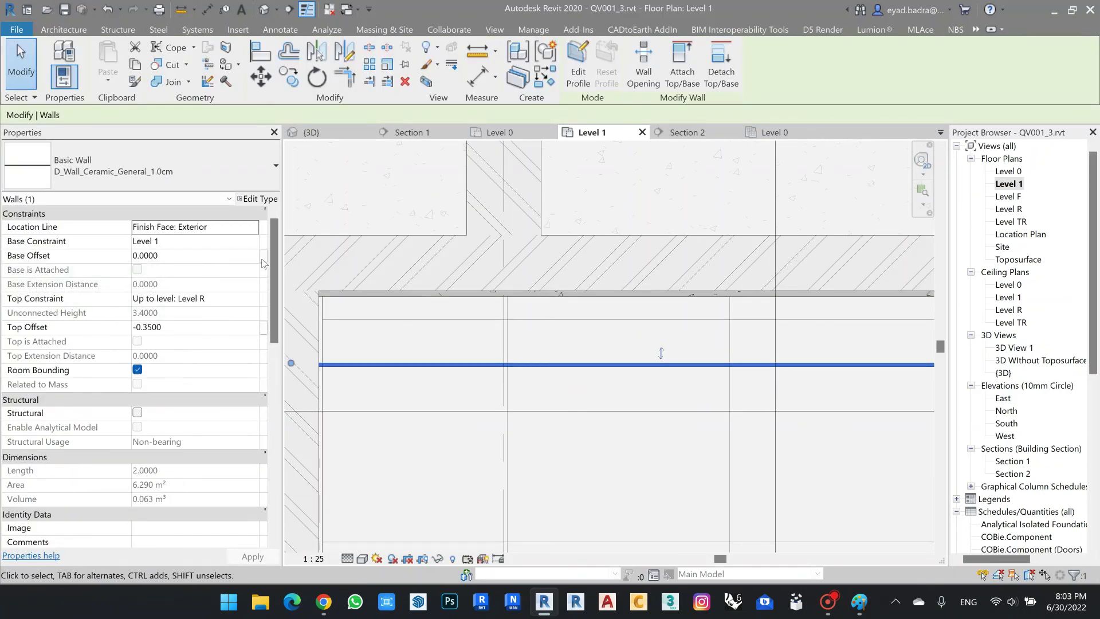
pyautogui.click(195, 260)
pyautogui.write('-')
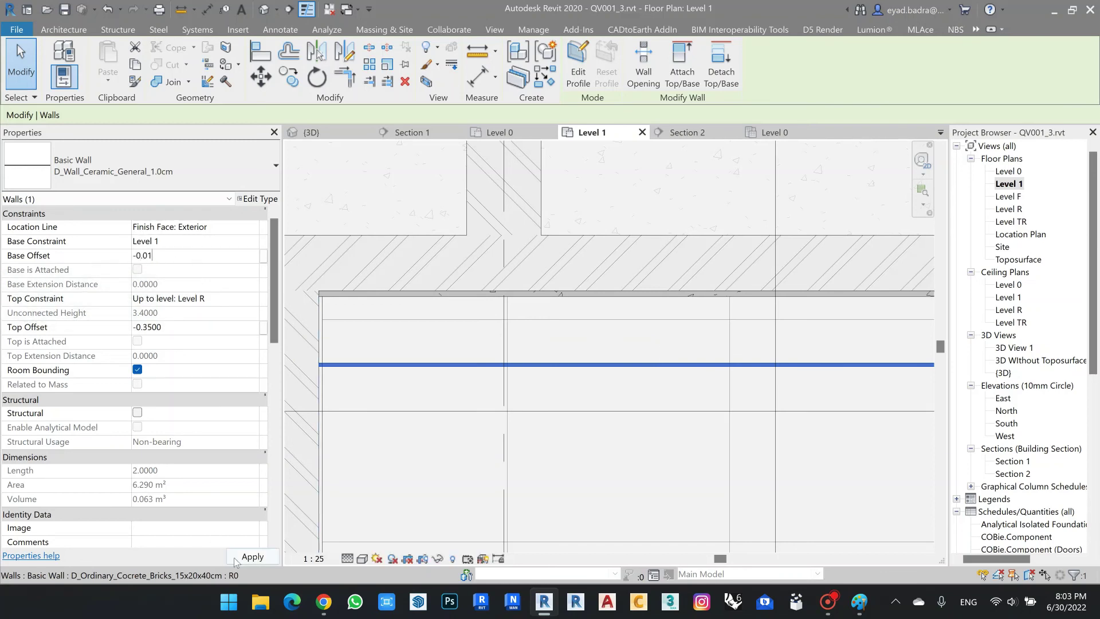
pyautogui.write('0.01')
pyautogui.click(236, 559)
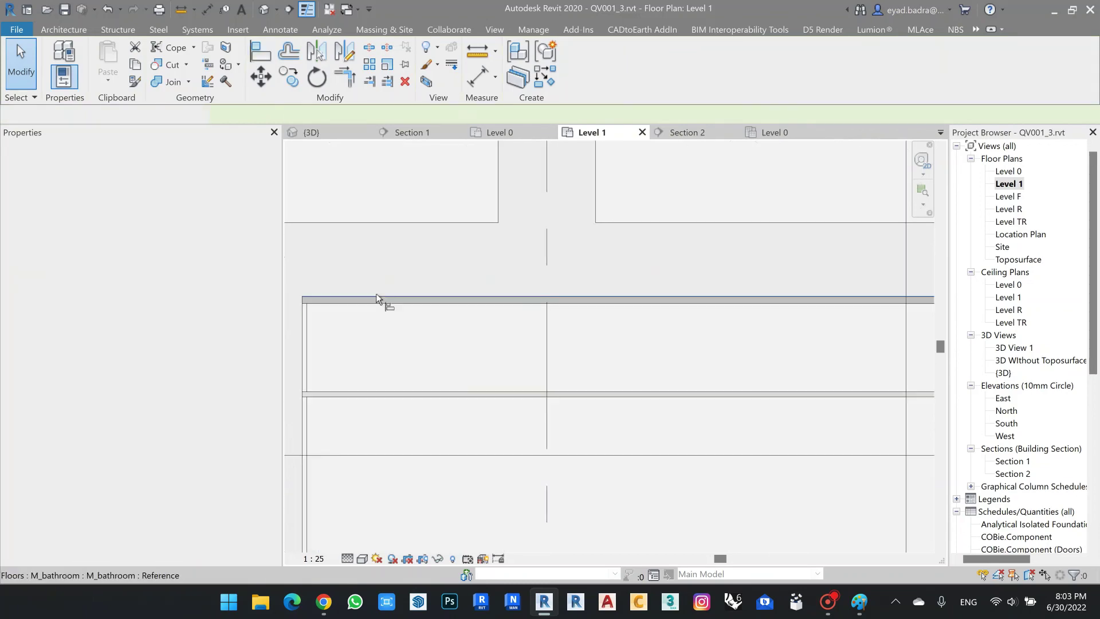
pyautogui.click(377, 296)
pyautogui.click(395, 386)
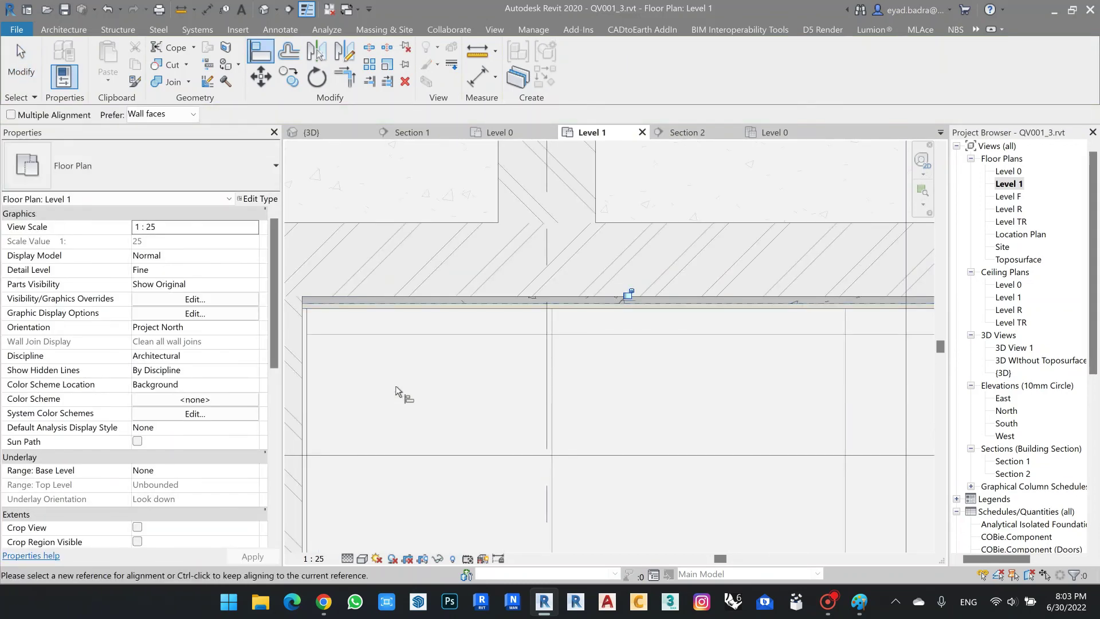
# Examine in Section 1 how the ceramic and mortar walls meet the bathroom floor layers.
pyautogui.doubleClick(1018, 476)
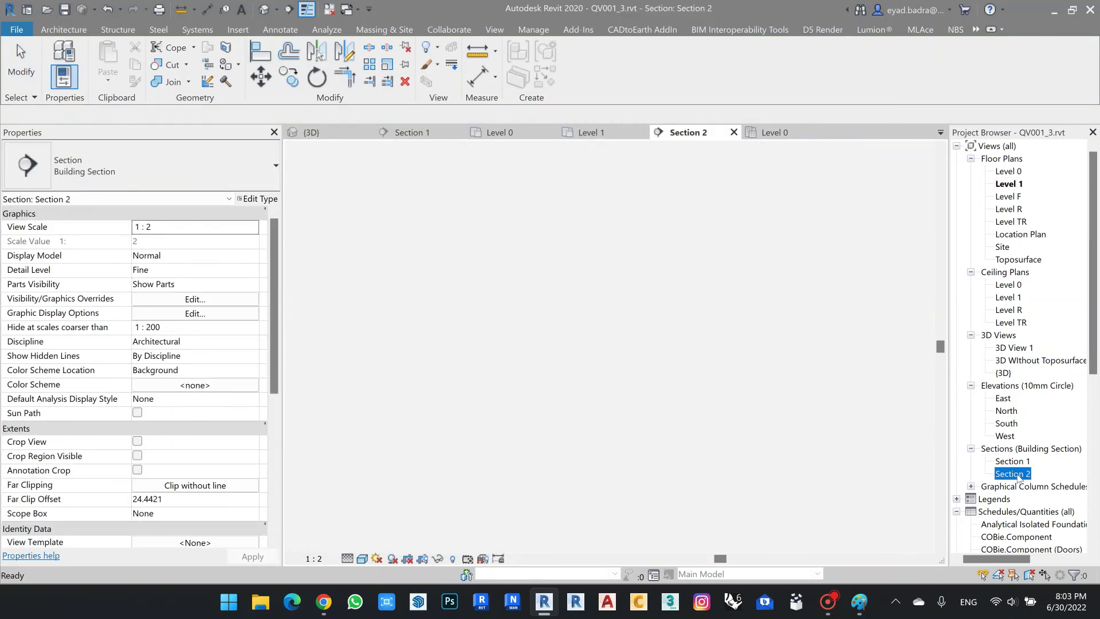
pyautogui.doubleClick(1013, 463)
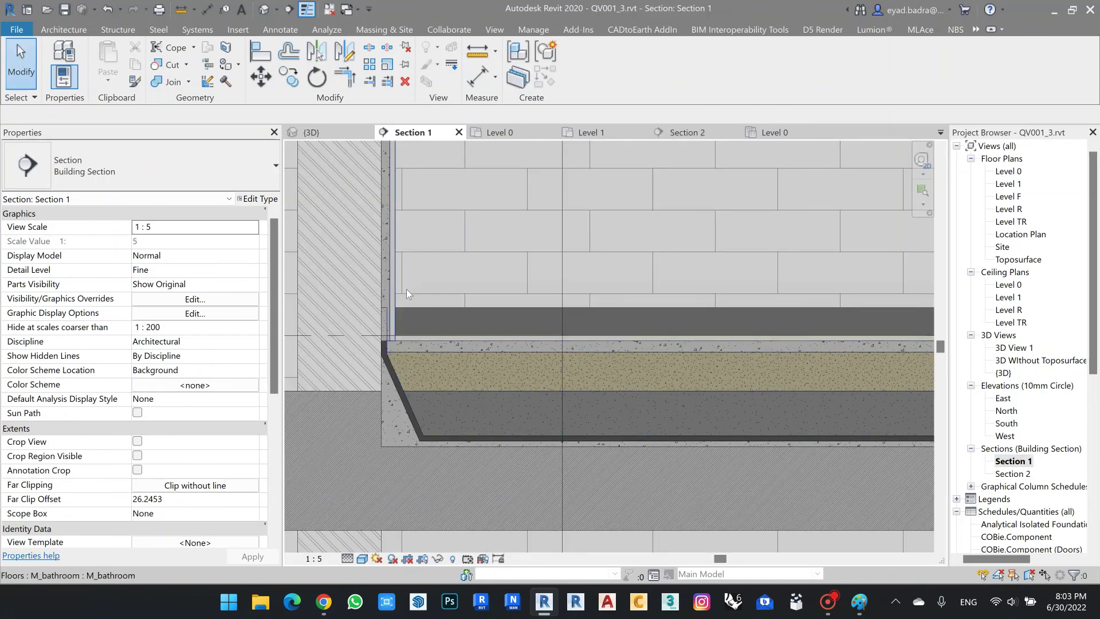
pyautogui.scroll(-1, 408, 289)
pyautogui.scroll(2, 452, 288)
pyautogui.moveTo(453, 288); pyautogui.dragTo(465, 247, button='middle')
pyautogui.scroll(3, 431, 280)
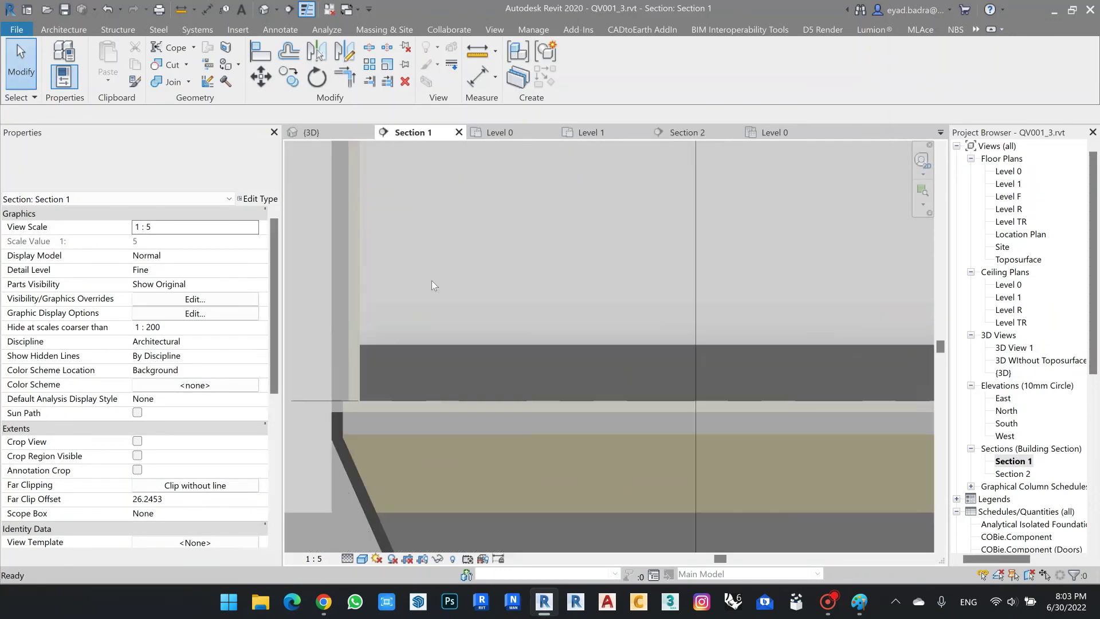
pyautogui.moveTo(431, 281); pyautogui.dragTo(549, 247, button='middle')
pyautogui.scroll(-1, 549, 247)
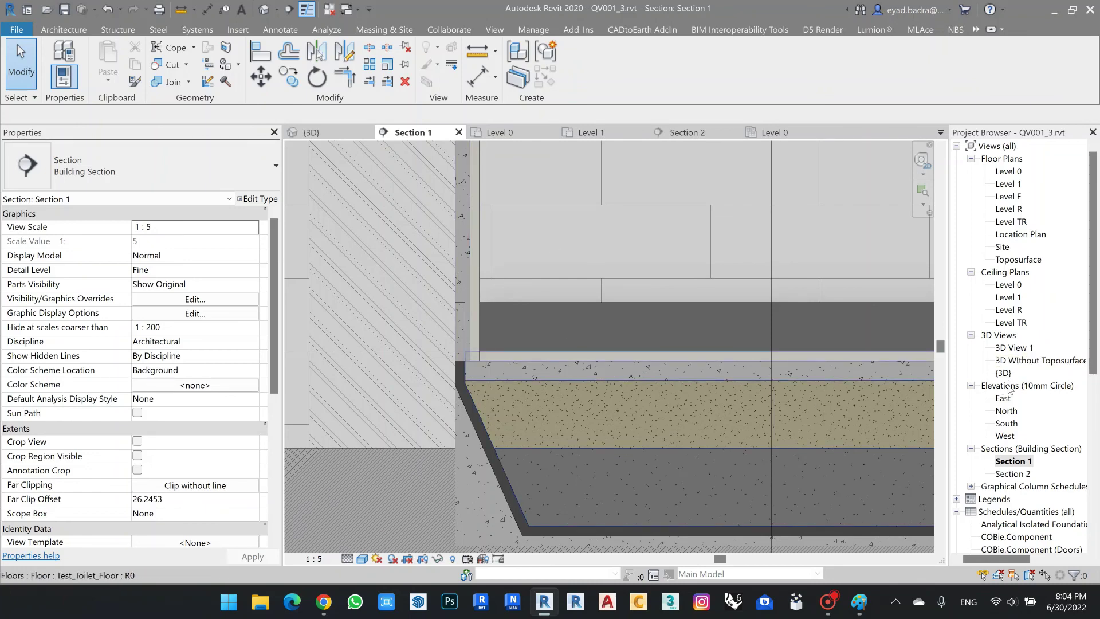
# In the {3D} view, join the D_Wall_Mortar_1.5cm wall with the dark sloped layer lining the bathroom floor recess.
pyautogui.click(1001, 374)
pyautogui.doubleClick(998, 375)
pyautogui.scroll(1, 567, 234)
pyautogui.moveTo(567, 233); pyautogui.dragTo(594, 363, button='middle')
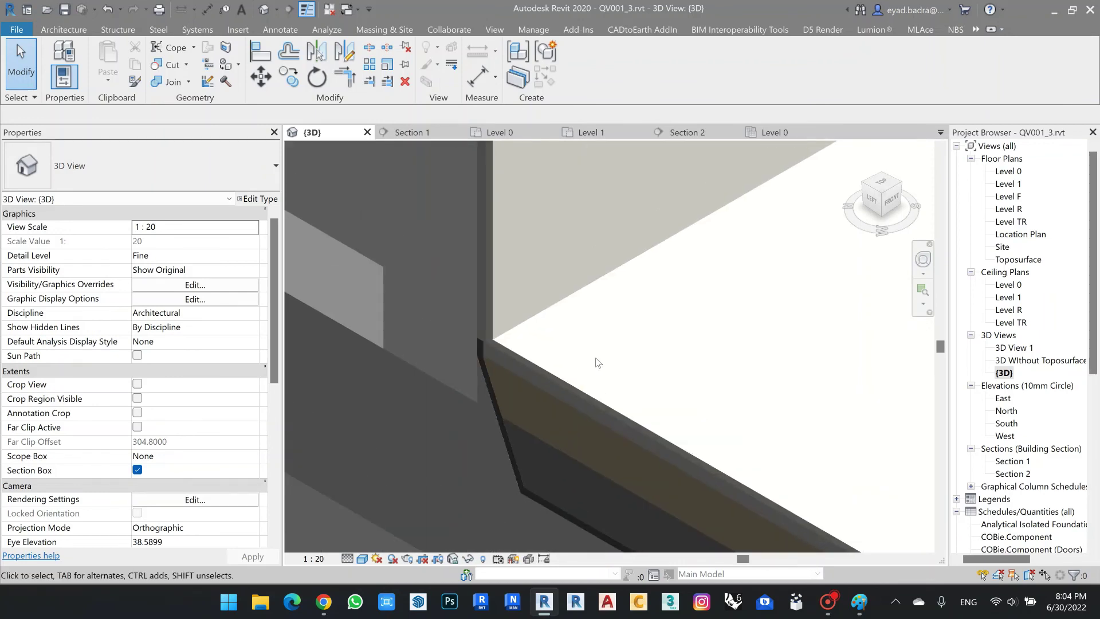
pyautogui.click(169, 82)
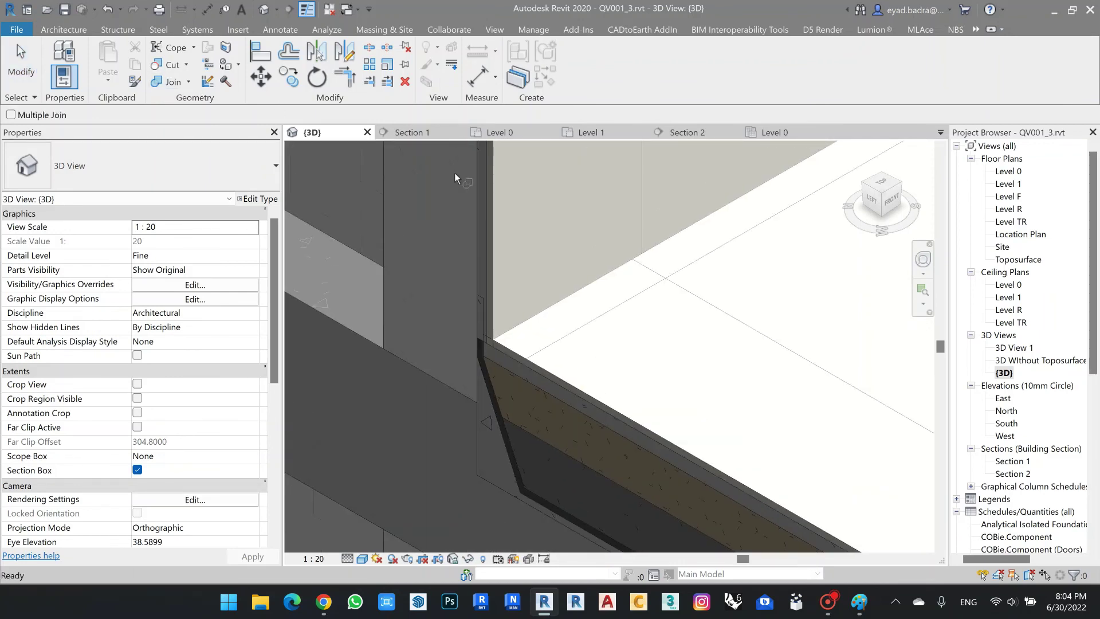
pyautogui.click(480, 246)
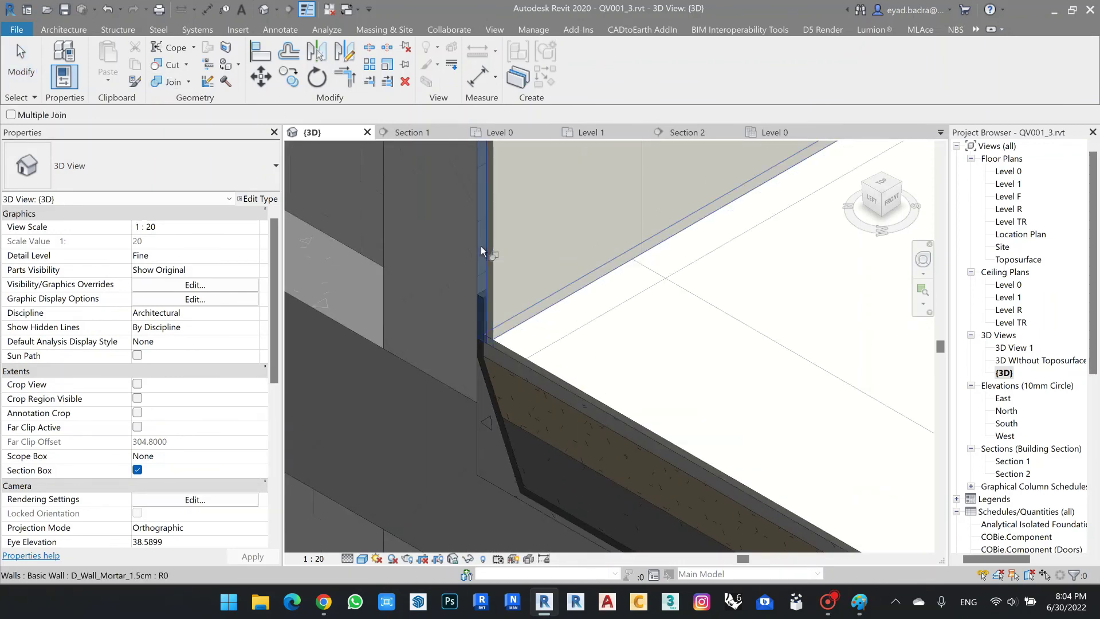
pyautogui.click(489, 383)
pyautogui.scroll(3, 487, 317)
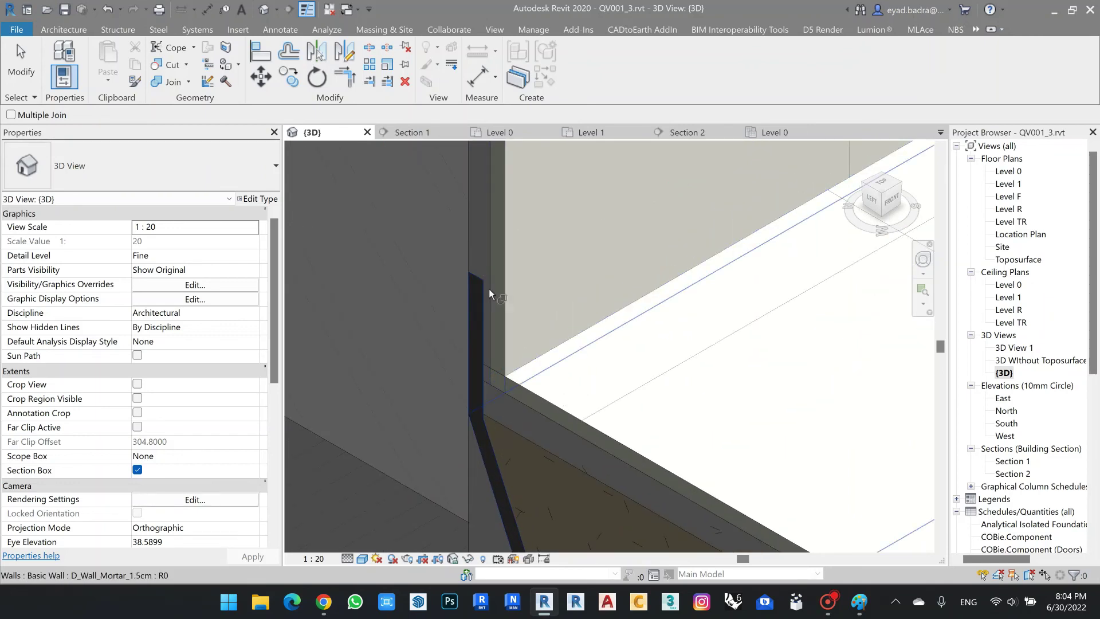
pyautogui.scroll(-1, 637, 357)
pyautogui.moveTo(642, 358); pyautogui.dragTo(608, 350, button='middle')
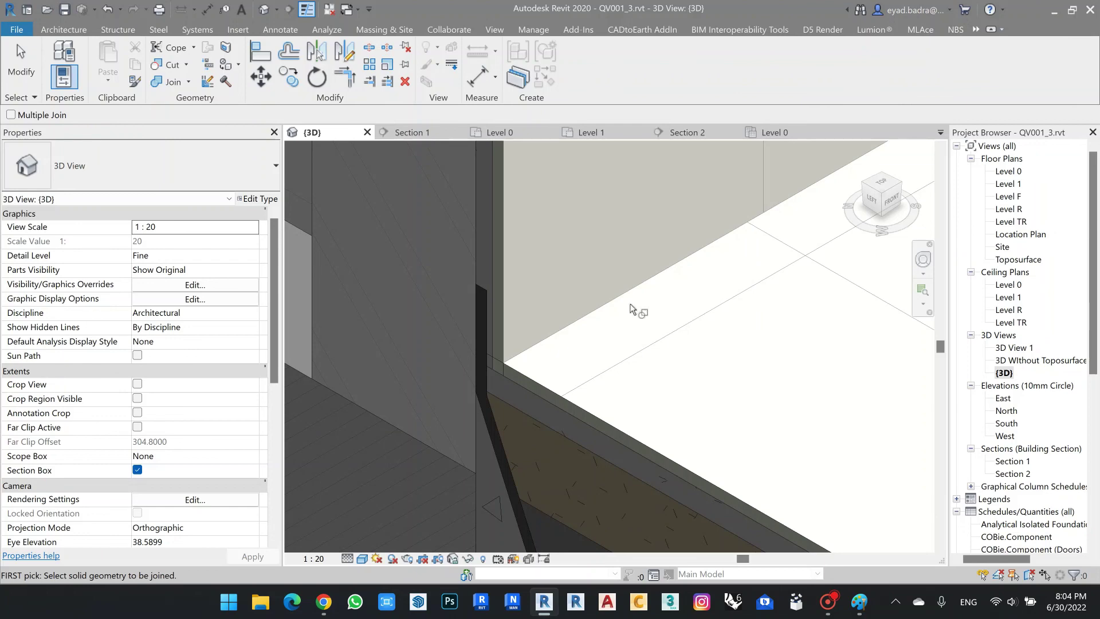
# Join the Test_Toilet_Floor floor with the mortar wall and with the ceramic wall in front of it.
pyautogui.click(480, 252)
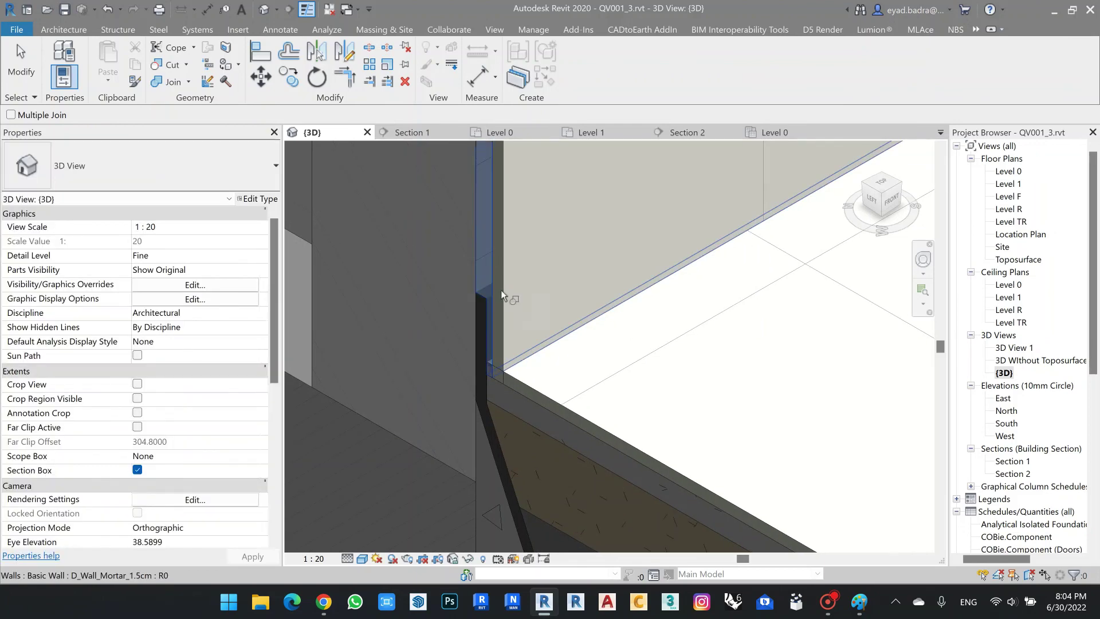
pyautogui.click(530, 423)
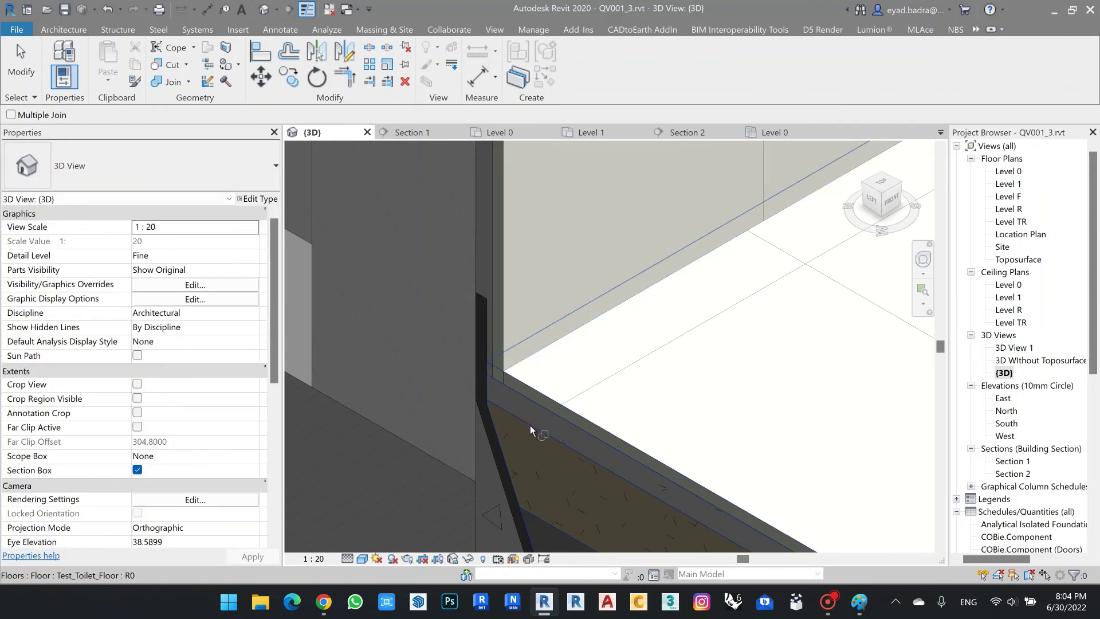
pyautogui.click(531, 425)
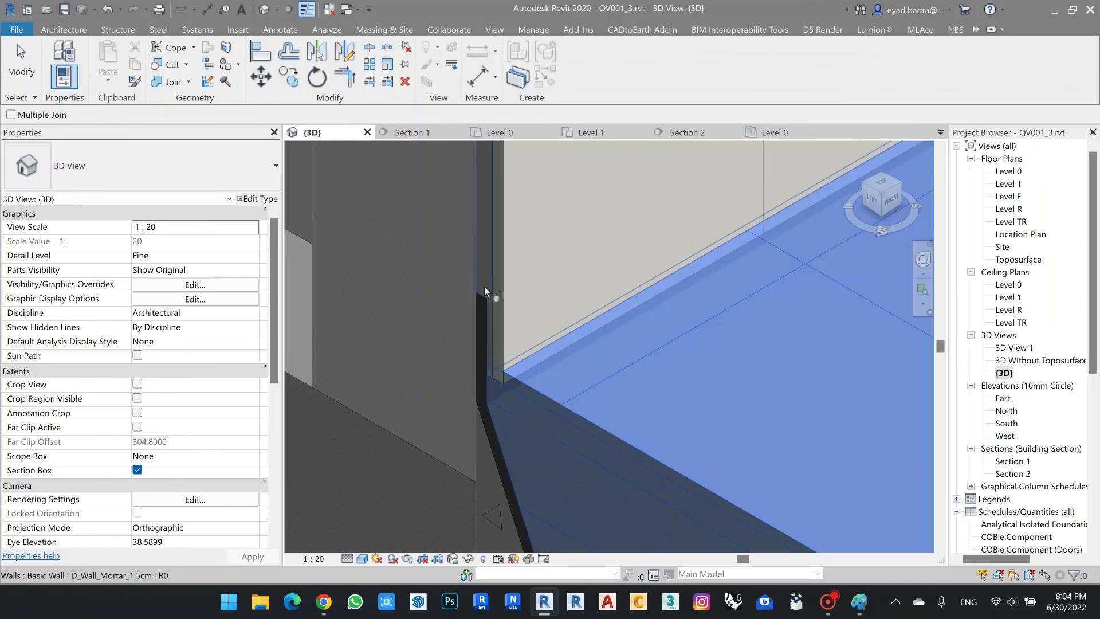
pyautogui.click(485, 251)
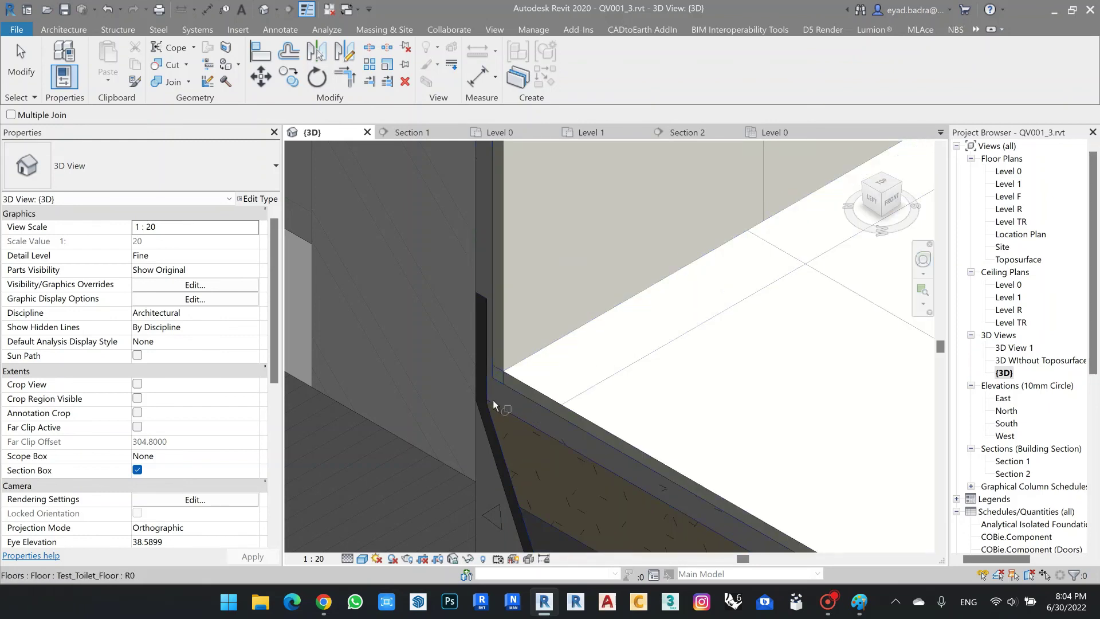
pyautogui.click(511, 316)
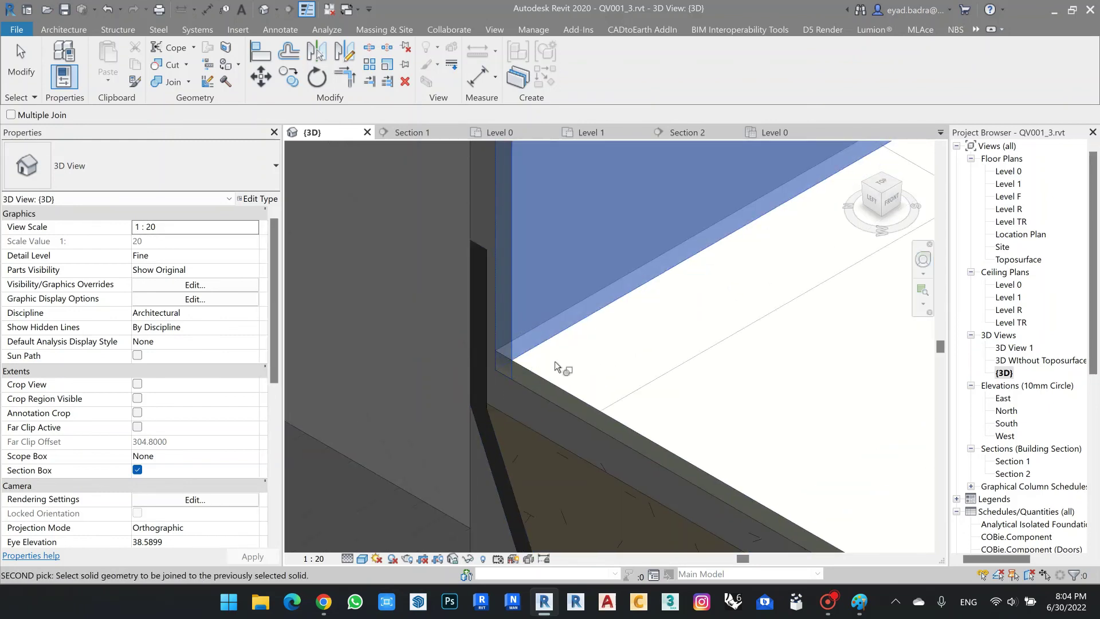
pyautogui.click(565, 390)
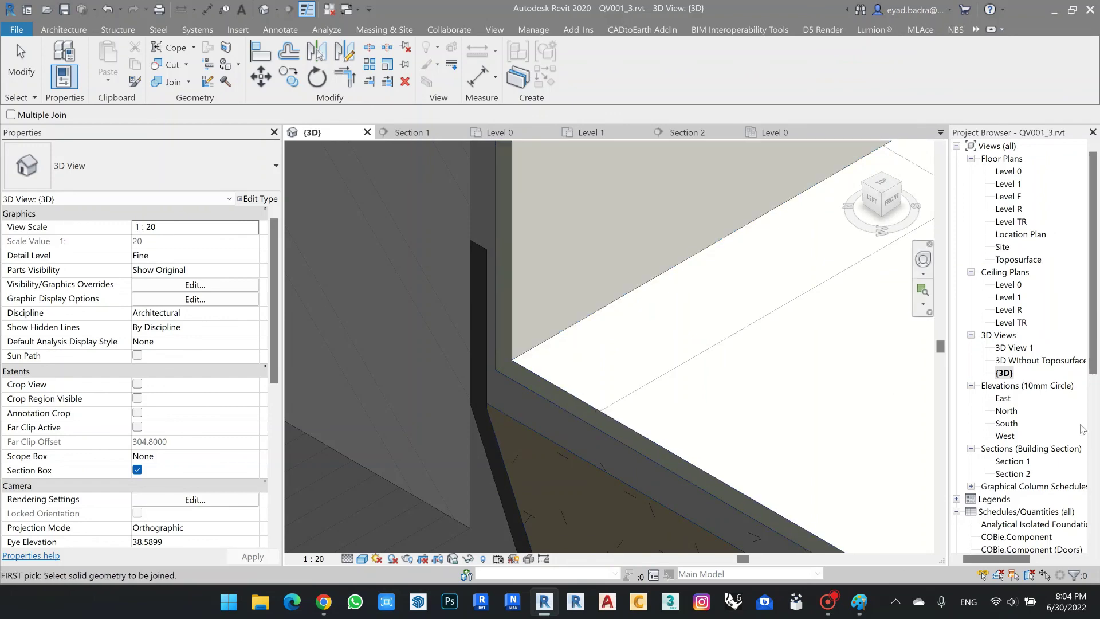
# Examine in Section 1 the joined corner between the mortar and ceramic walls and the recessed floor layers.
pyautogui.doubleClick(1020, 475)
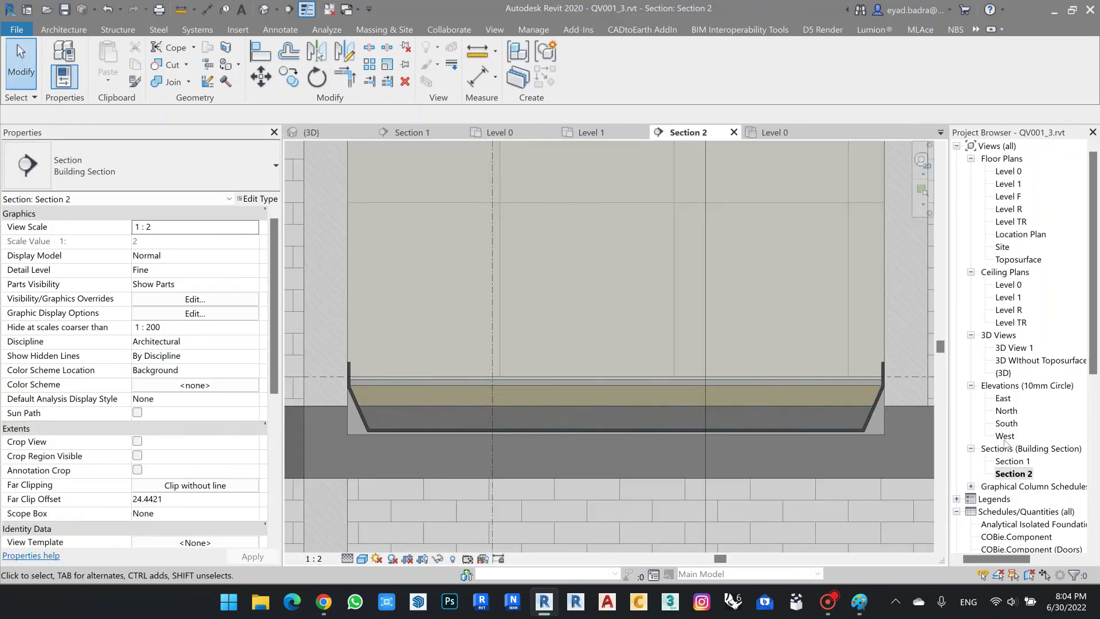
pyautogui.doubleClick(1013, 462)
pyautogui.scroll(4, 590, 292)
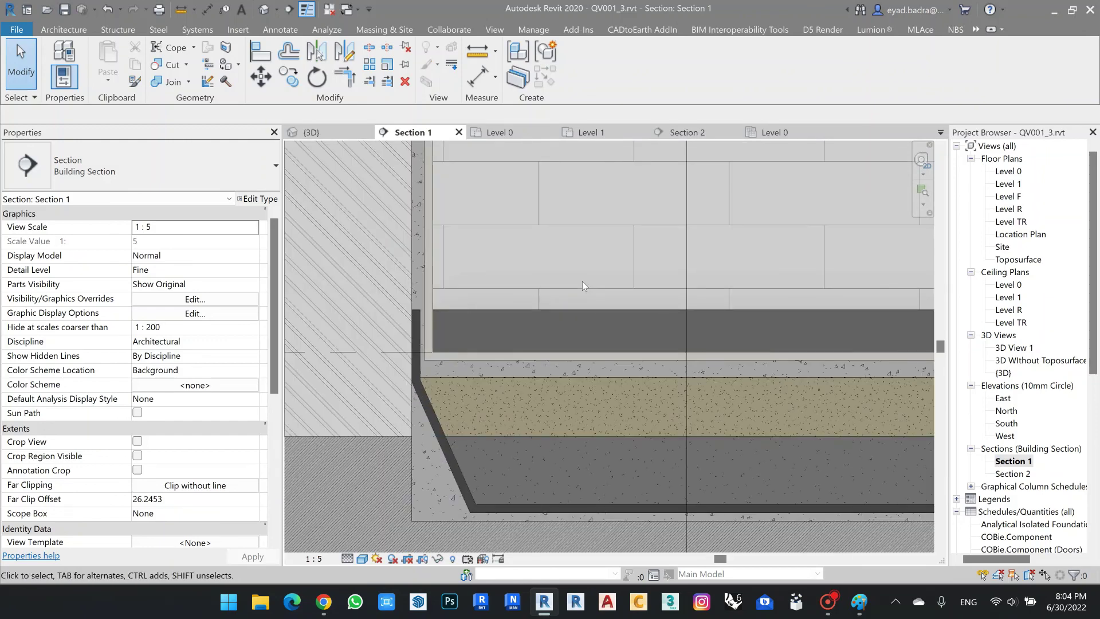
pyautogui.scroll(-1, 582, 281)
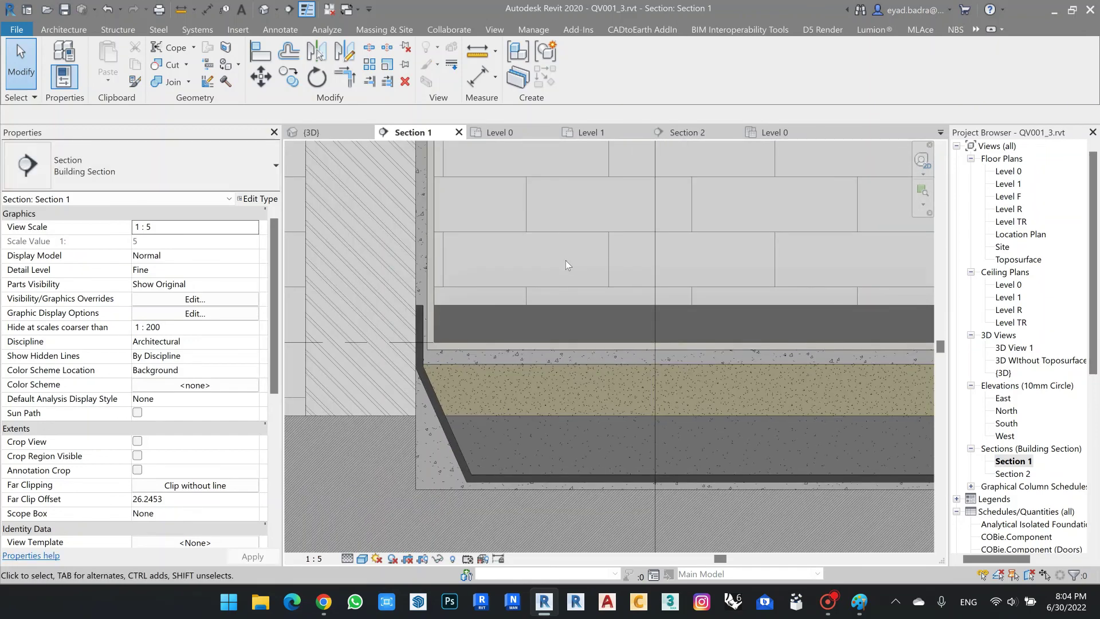
pyautogui.scroll(-2, 626, 230)
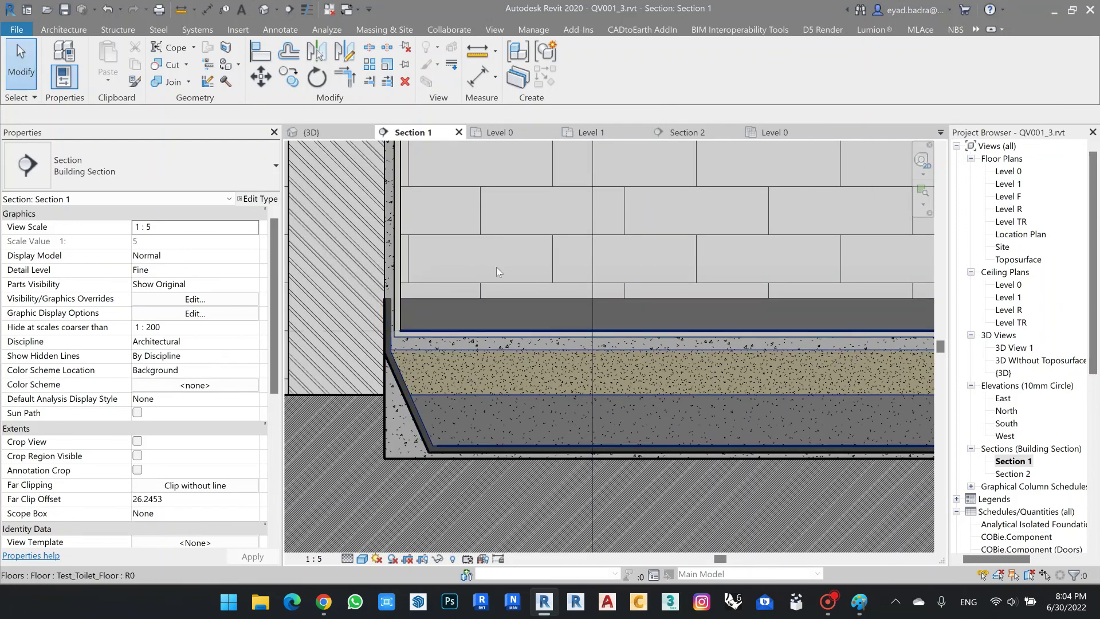
pyautogui.scroll(-1, 545, 279)
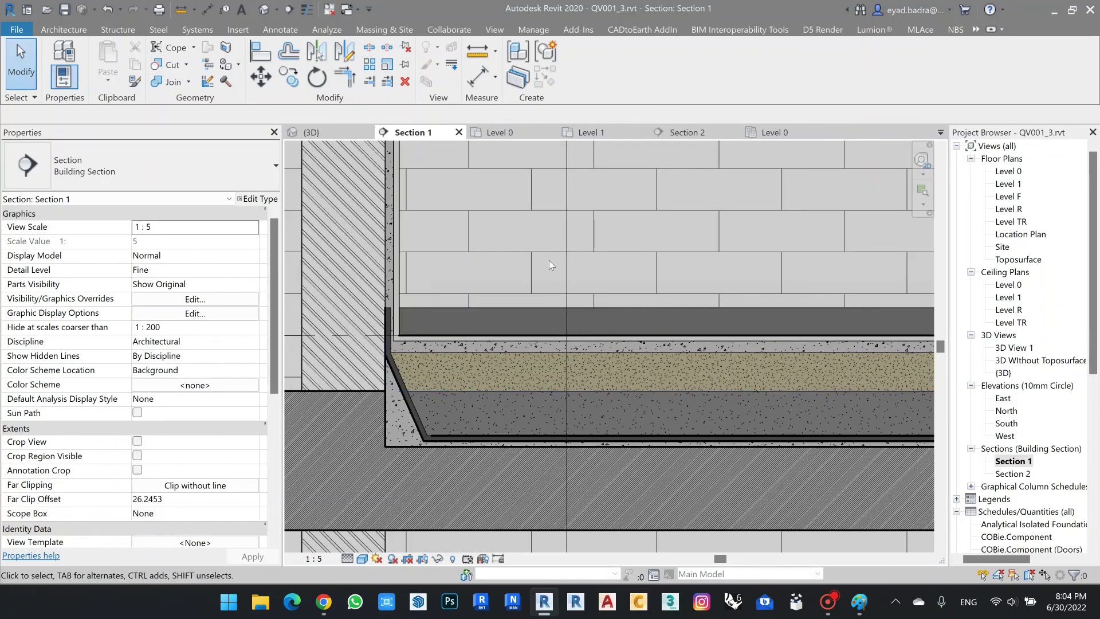
pyautogui.scroll(-2, 627, 243)
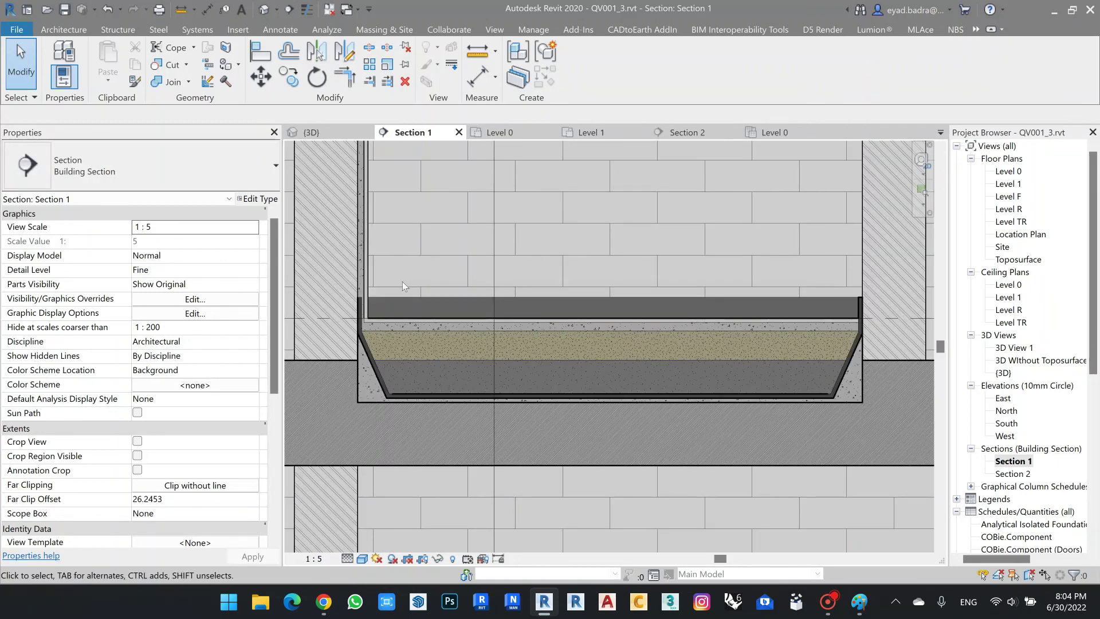
pyautogui.scroll(2, 402, 281)
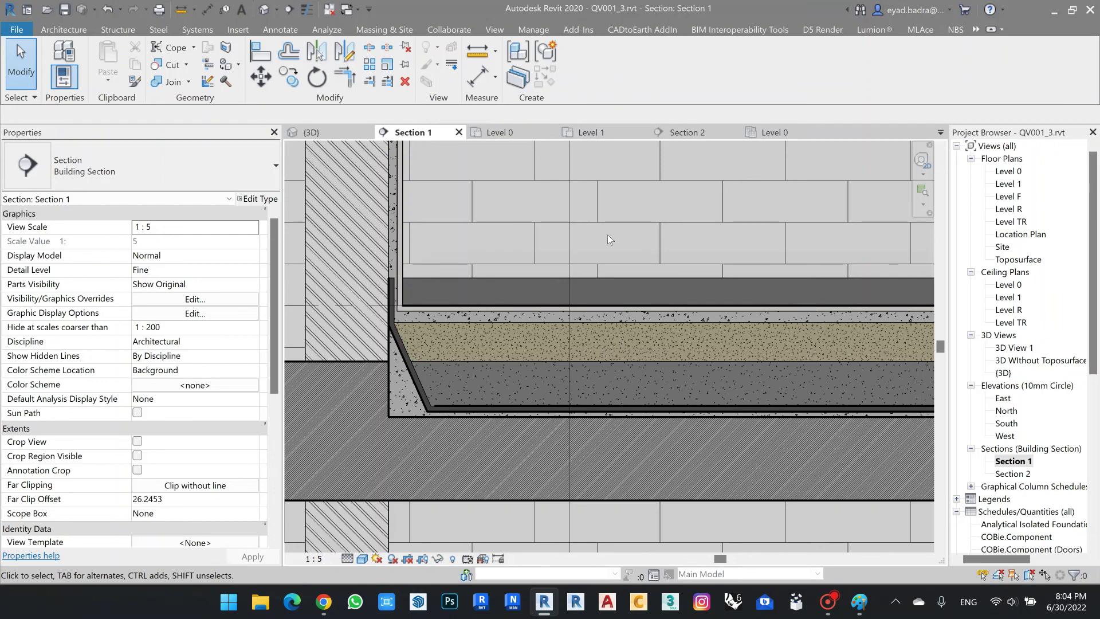
# Examine in Section 1 the full height of the bathroom's wall finishes and their junction with the floor.
pyautogui.moveTo(607, 239); pyautogui.dragTo(595, 390, button='middle')
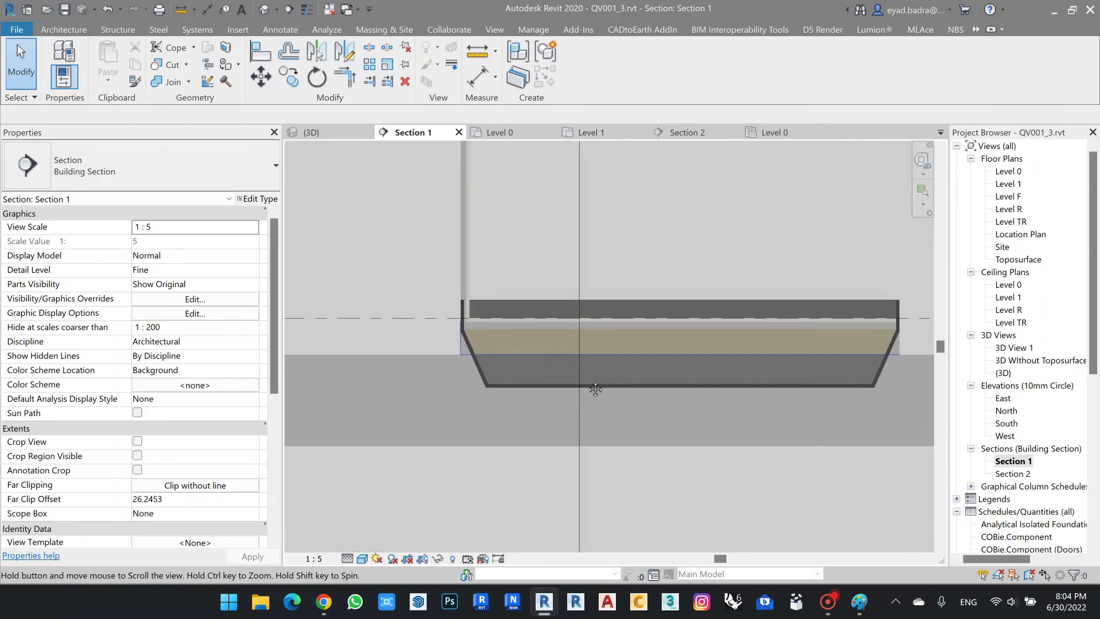
pyautogui.scroll(-3, 596, 390)
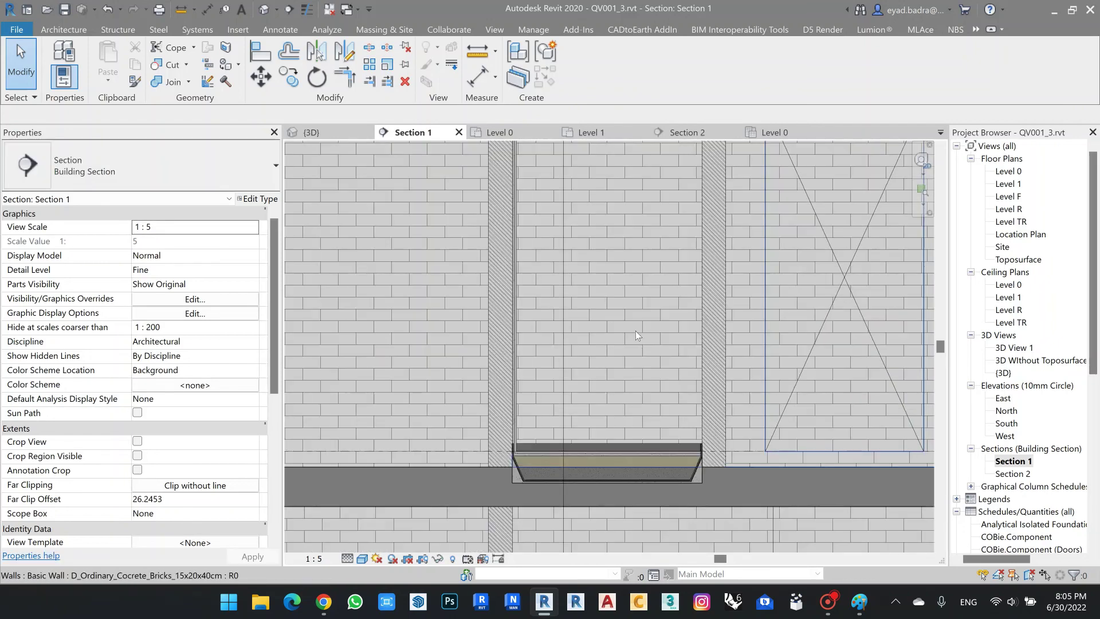
pyautogui.moveTo(635, 331); pyautogui.dragTo(617, 386, button='middle')
pyautogui.scroll(-2, 617, 386)
pyautogui.scroll(-1, 599, 232)
pyautogui.moveTo(600, 235); pyautogui.dragTo(600, 275, button='middle')
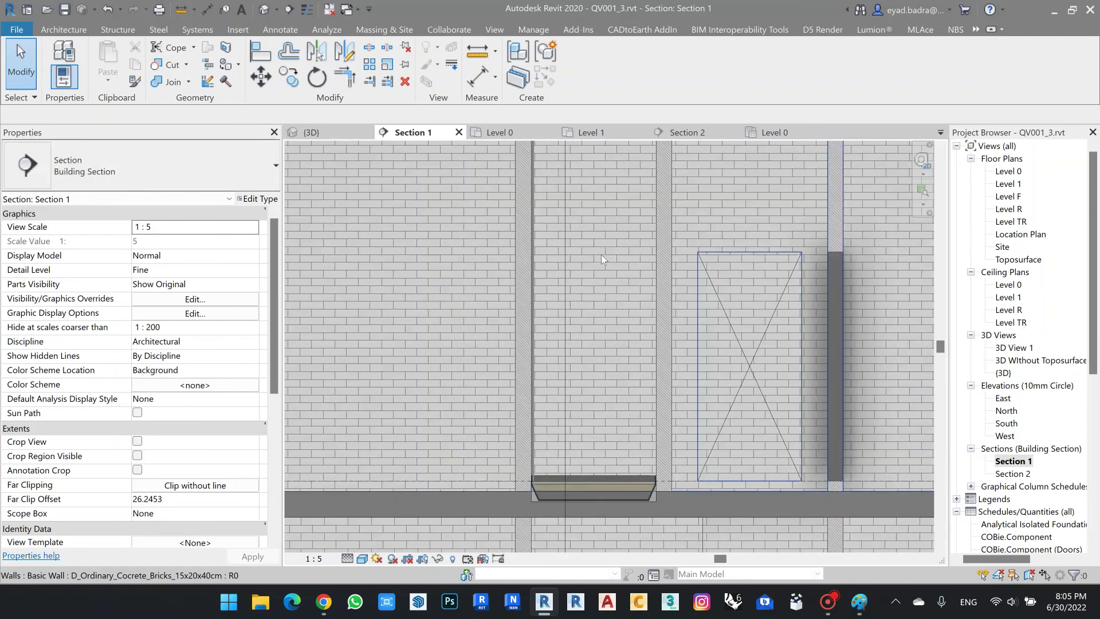
pyautogui.scroll(3, 564, 489)
pyautogui.scroll(2, 526, 432)
pyautogui.moveTo(525, 432); pyautogui.dragTo(531, 292, button='middle')
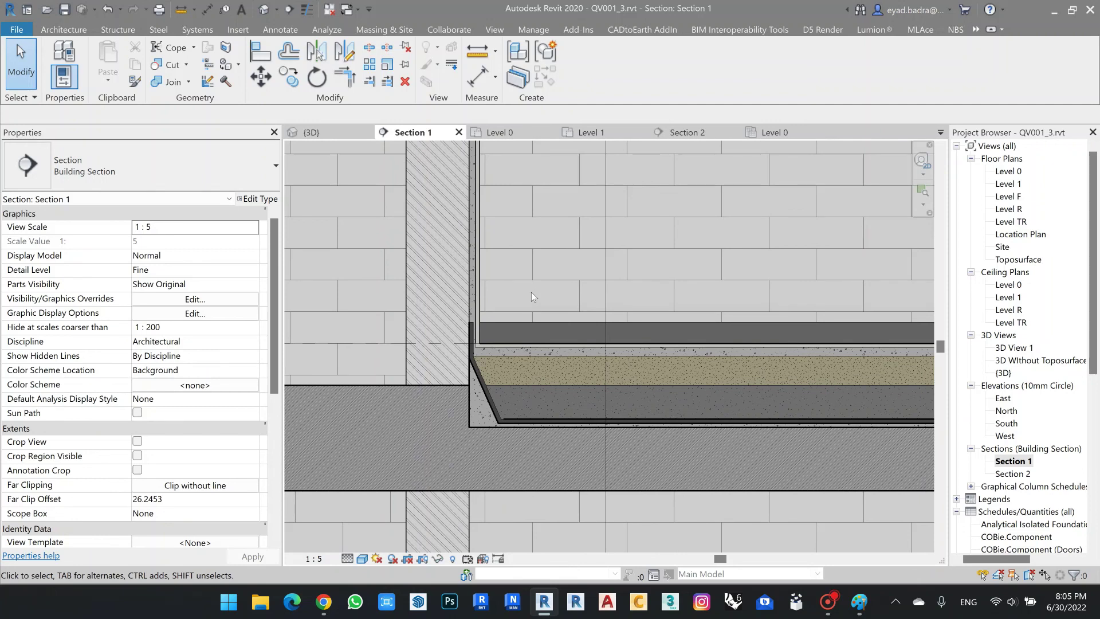